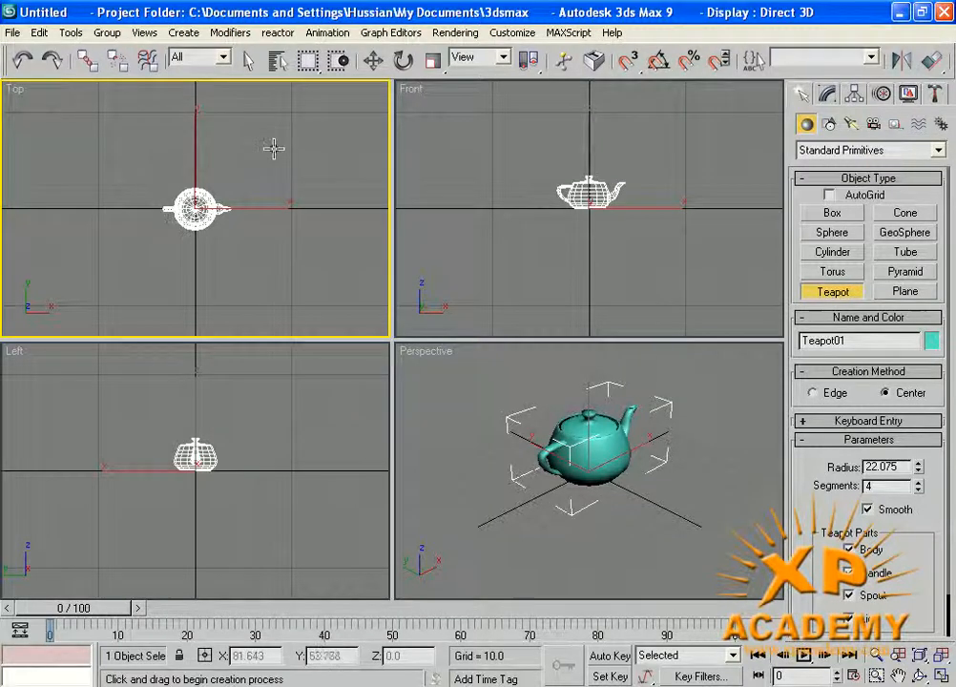
# - Create a smaller Teapot02 behind the first teapot and a purple sphere to its left
pyautogui.moveTo(274, 148); pyautogui.dragTo(267, 162)
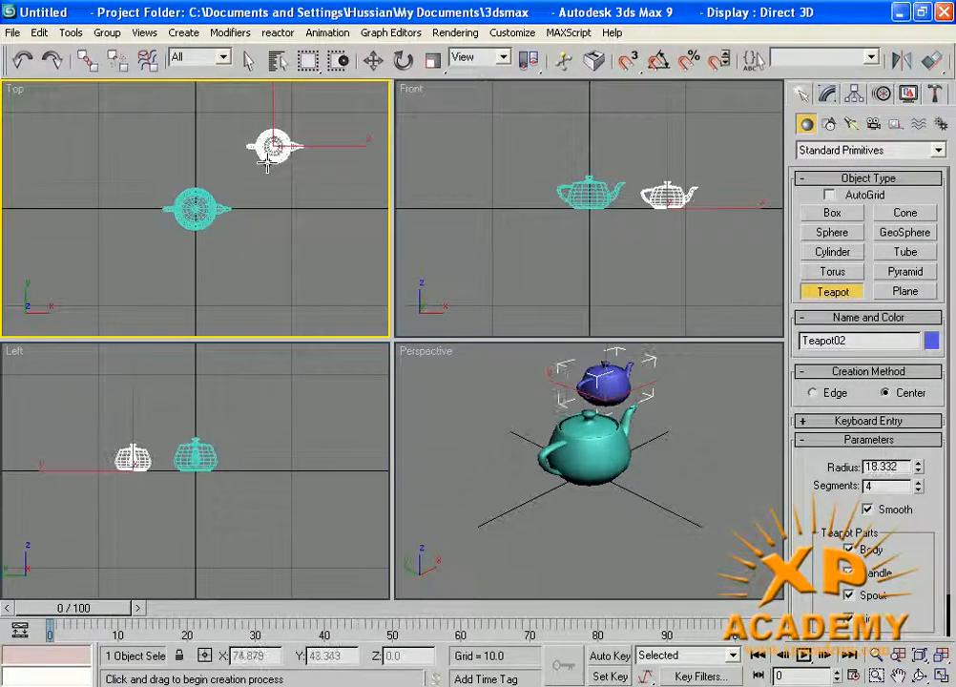
pyautogui.click(833, 236)
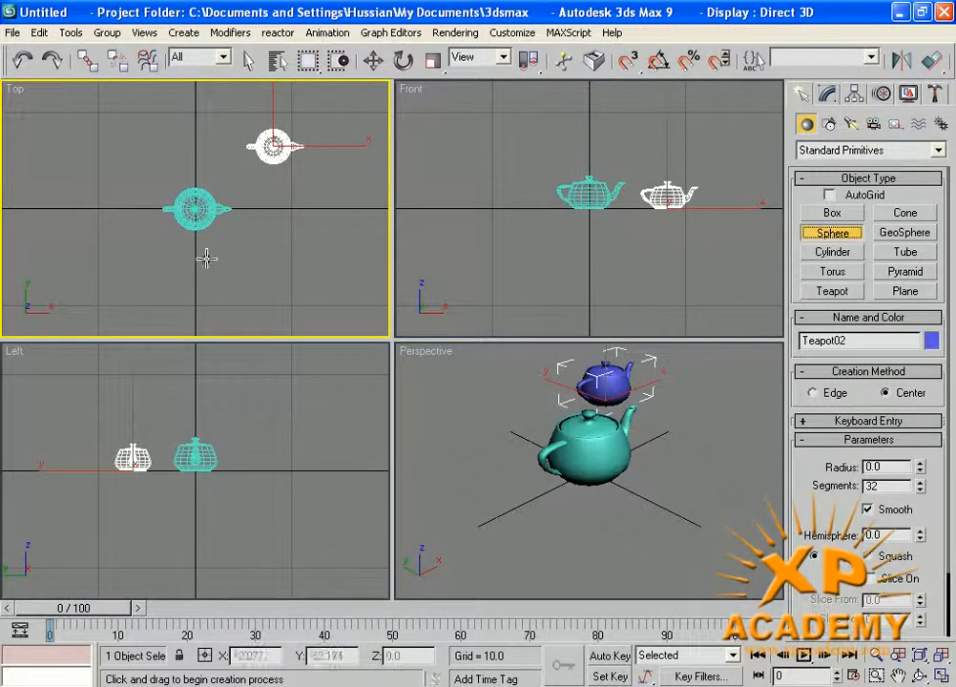
pyautogui.moveTo(103, 267); pyautogui.dragTo(90, 280)
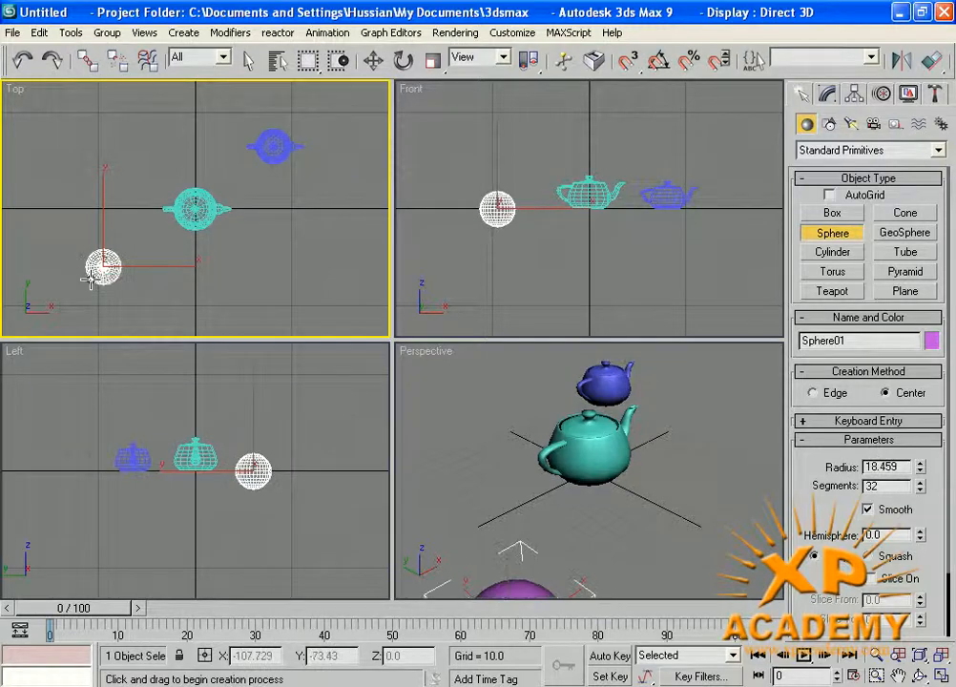
# - Draw Cylinder01 near the top-left at radius 11.634 and height 70.531
pyautogui.moveTo(468, 481); pyautogui.dragTo(480, 437, button='middle')
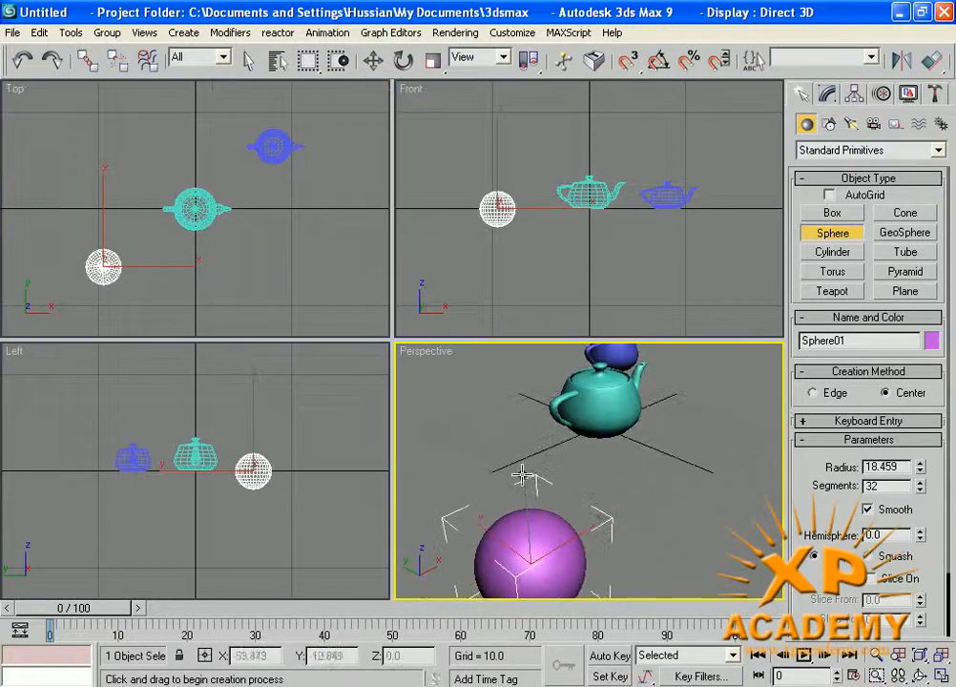
pyautogui.scroll(-3, 522, 476)
pyautogui.scroll(3, 568, 466)
pyautogui.scroll(-3, 551, 497)
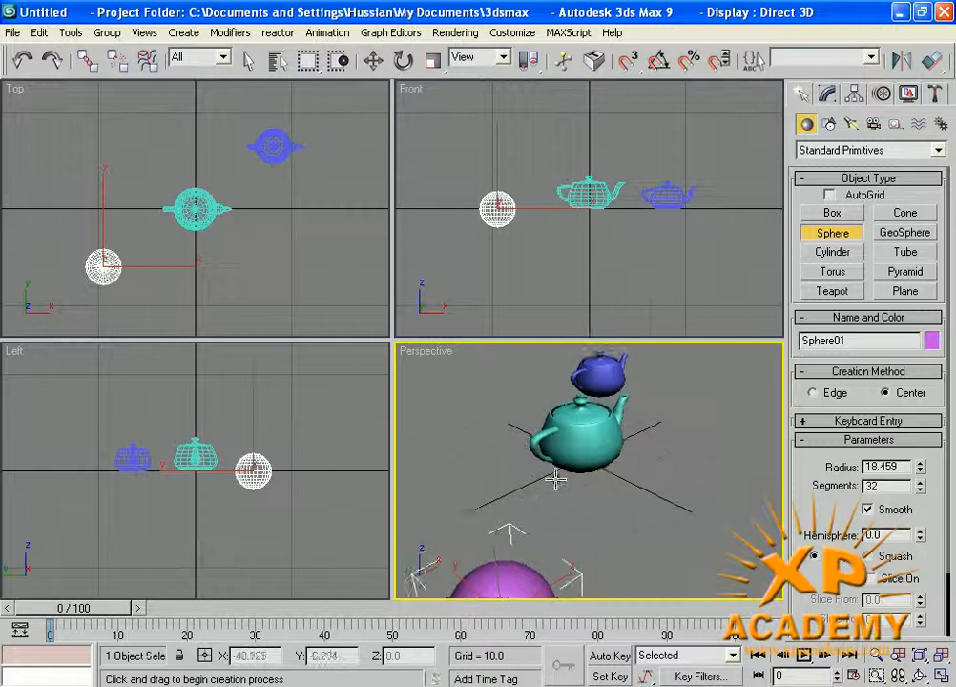
pyautogui.click(829, 253)
pyautogui.moveTo(121, 151); pyautogui.dragTo(121, 161)
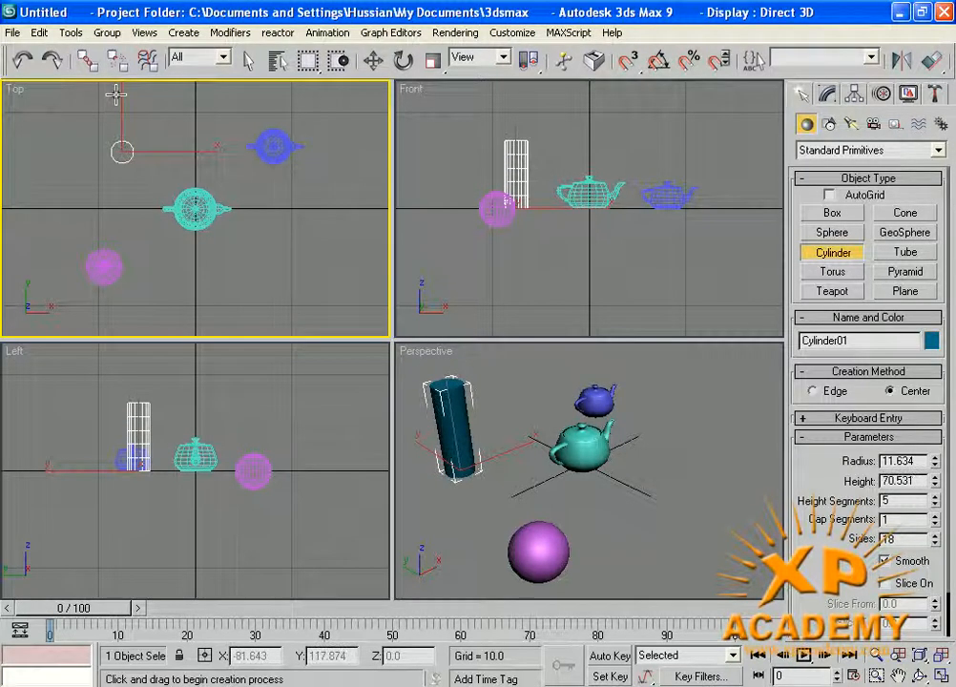
# - Finish the cylinder, enable AutoGrid and build green Teapot03 (radius 11.23) on top of it
pyautogui.click(116, 94)
pyautogui.moveTo(518, 457); pyautogui.dragTo(516, 468, button='middle')
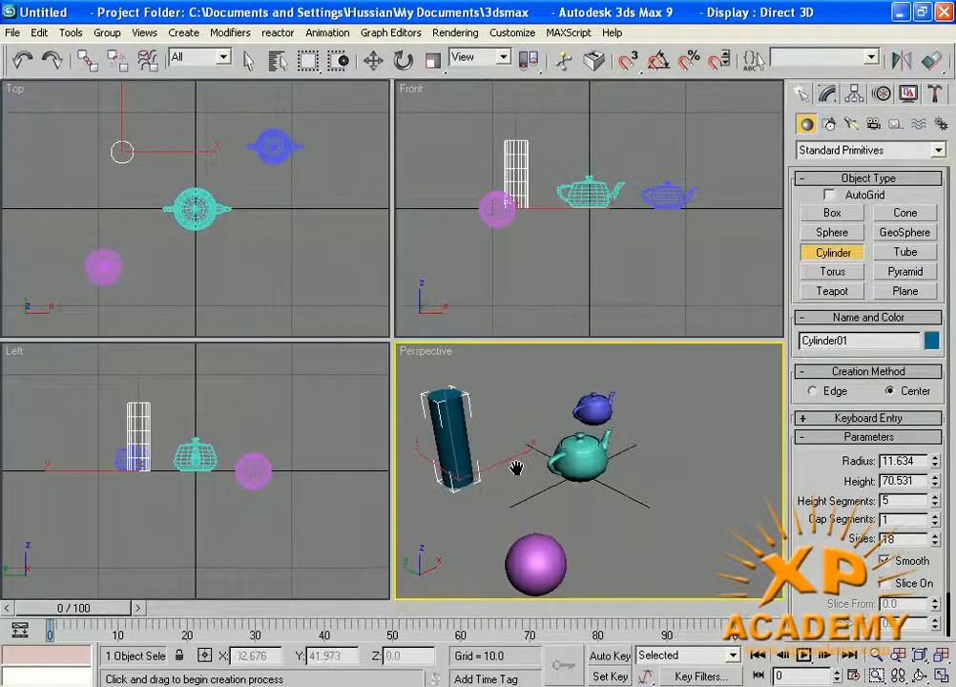
pyautogui.click(829, 196)
pyautogui.click(832, 291)
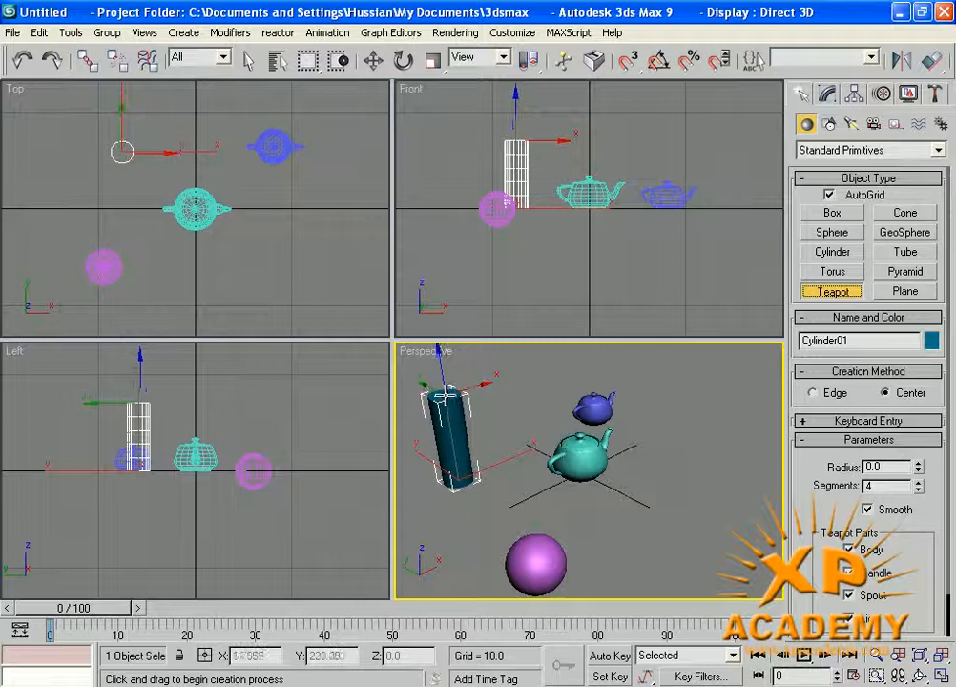
pyautogui.moveTo(443, 394); pyautogui.dragTo(442, 401)
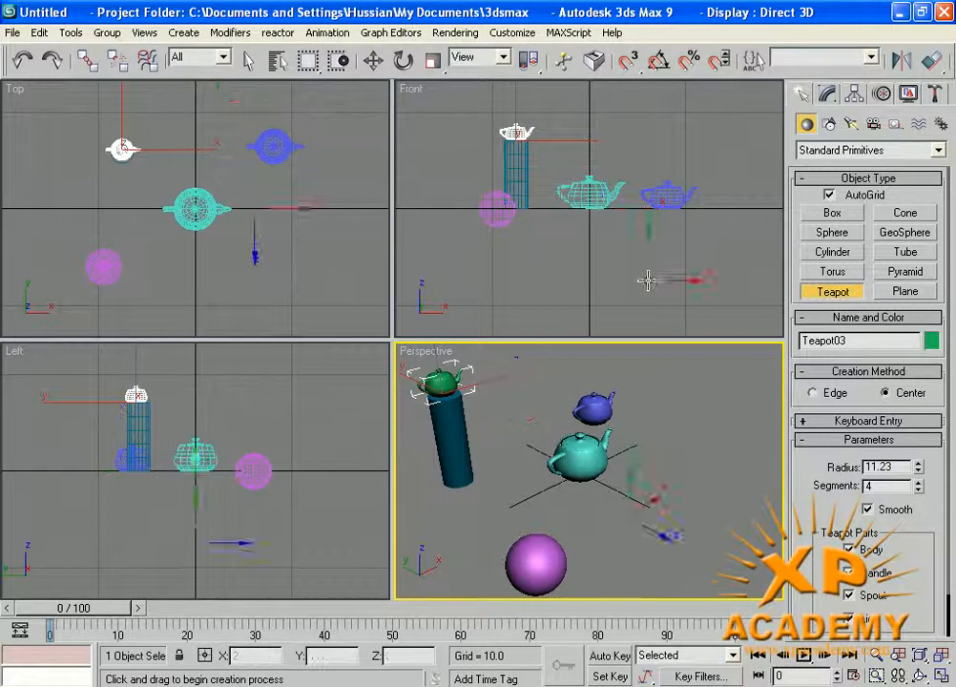
# - Turn AutoGrid off, exit teapot creation and deselect the new teapot
pyautogui.click(830, 195)
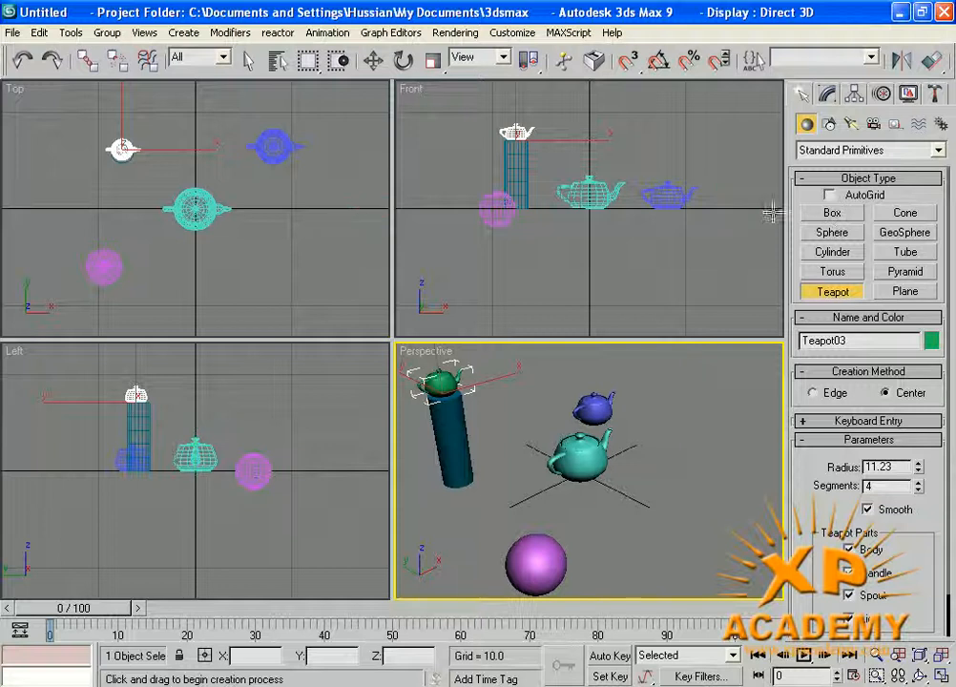
pyautogui.moveTo(487, 415); pyautogui.dragTo(490, 404, button='middle')
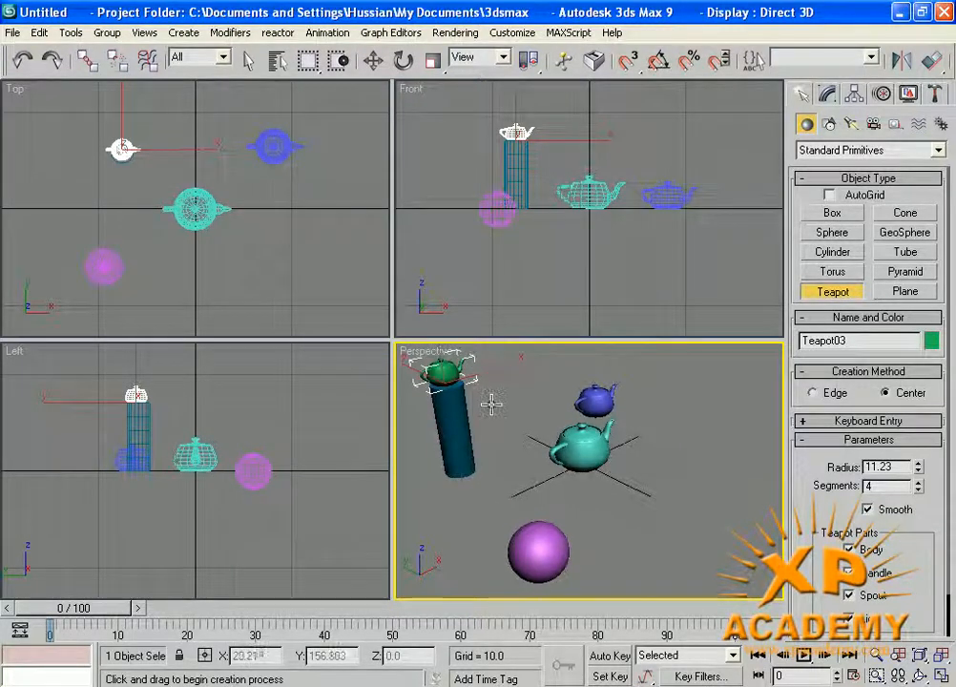
pyautogui.rightClick(496, 406)
pyautogui.click(510, 391)
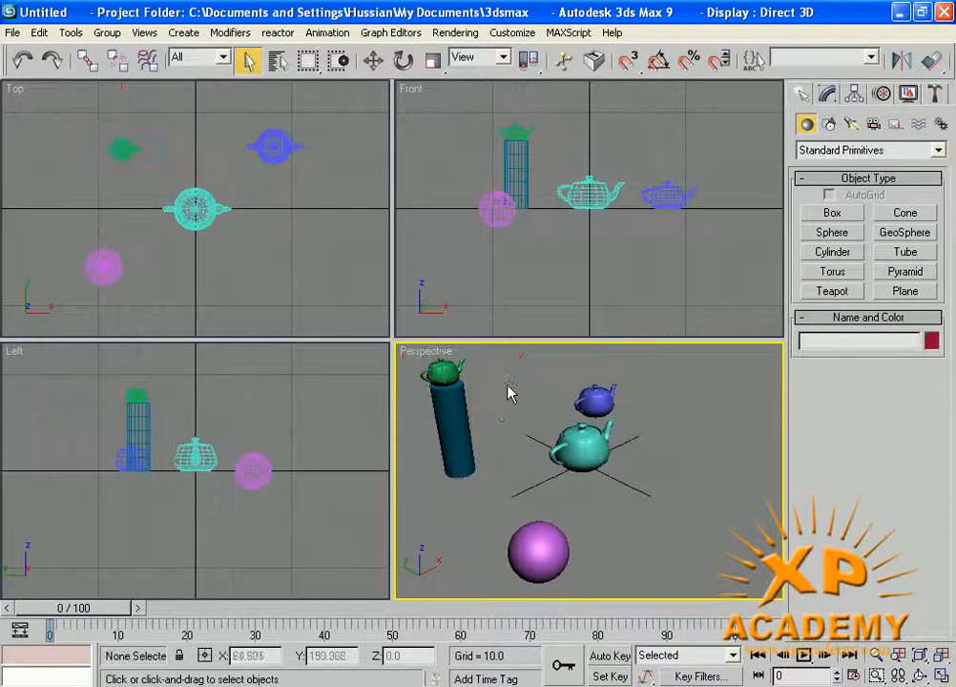
# - Orbit the Perspective view around the objects and select all five with Ctrl+A
pyautogui.moveTo(512, 397); pyautogui.dragTo(530, 436, button='middle')
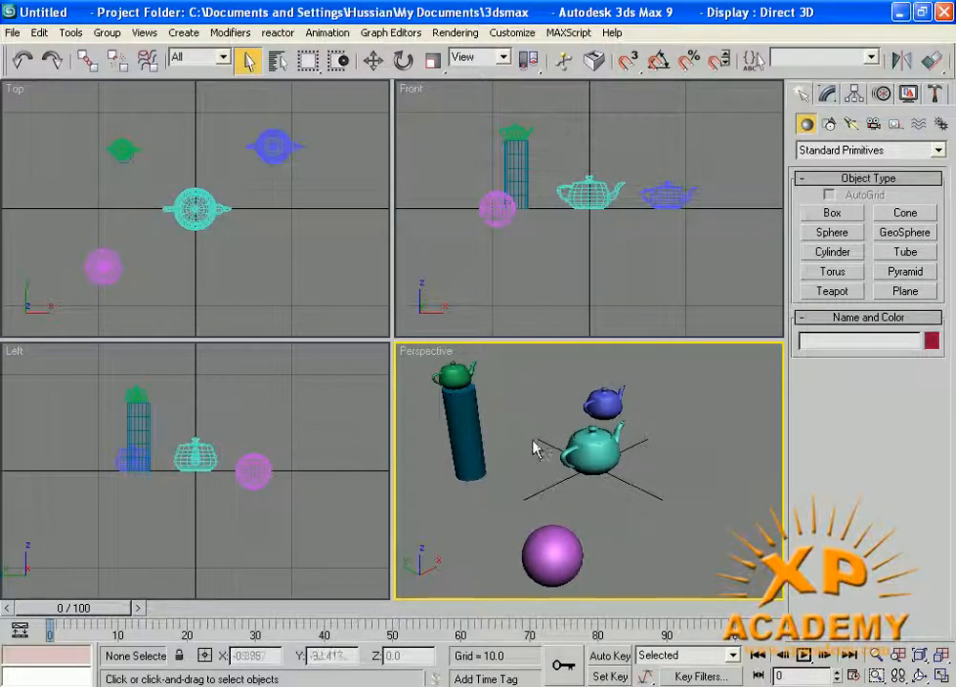
pyautogui.keyDown('alt'); pyautogui.moveTo(654, 549); pyautogui.dragTo(604, 548, button='middle'); pyautogui.keyUp('alt')
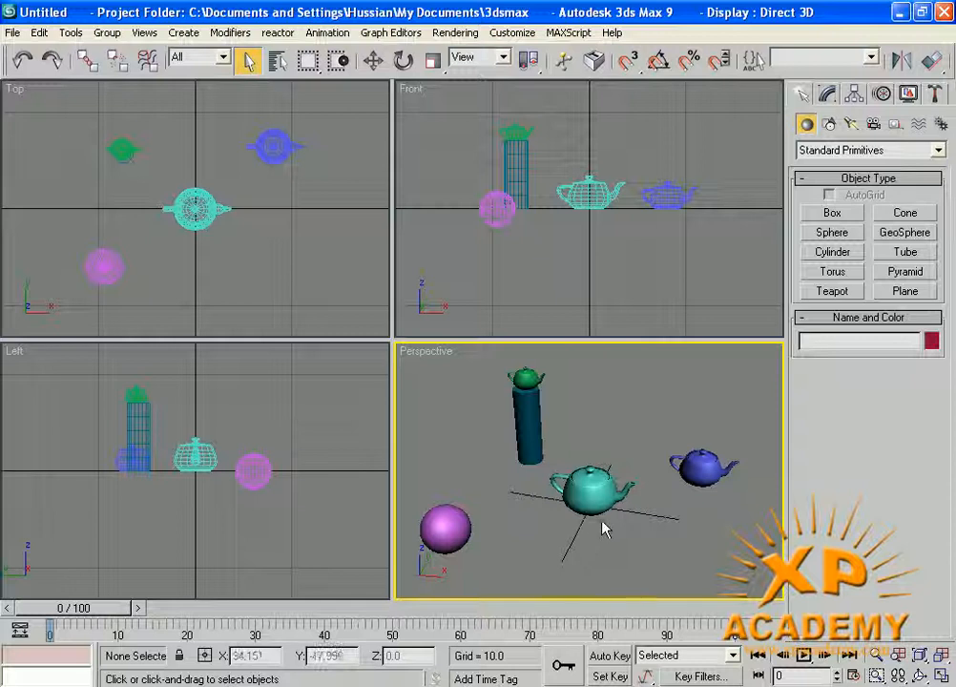
pyautogui.hotkey('ctrl', 'a')
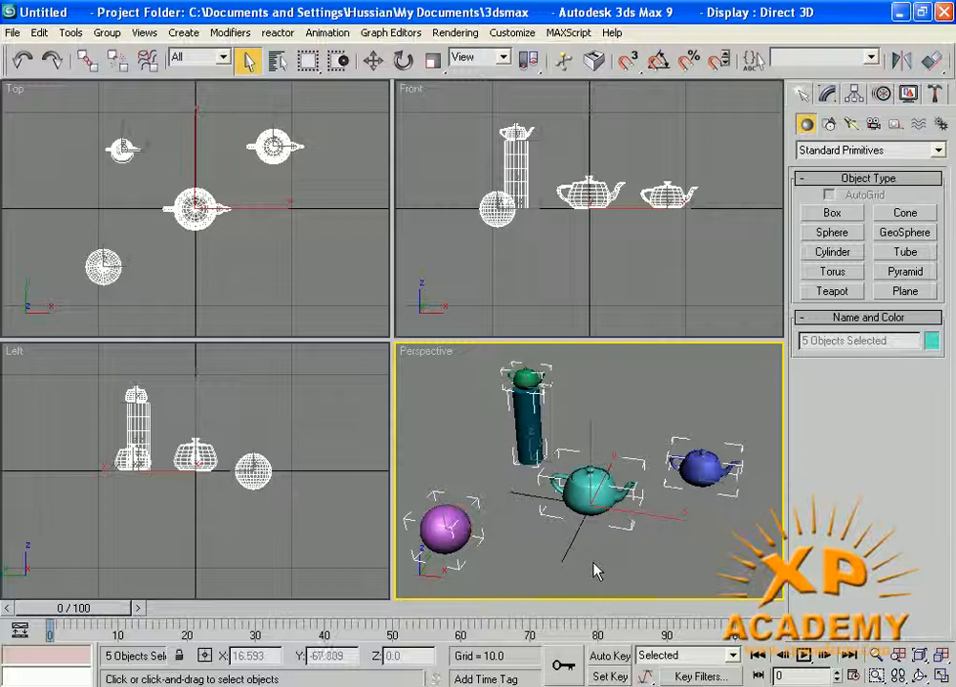
# - Deselect everything, then pick the blue teapot, cyan teapot, sphere and cylinder in turn
pyautogui.click(663, 572)
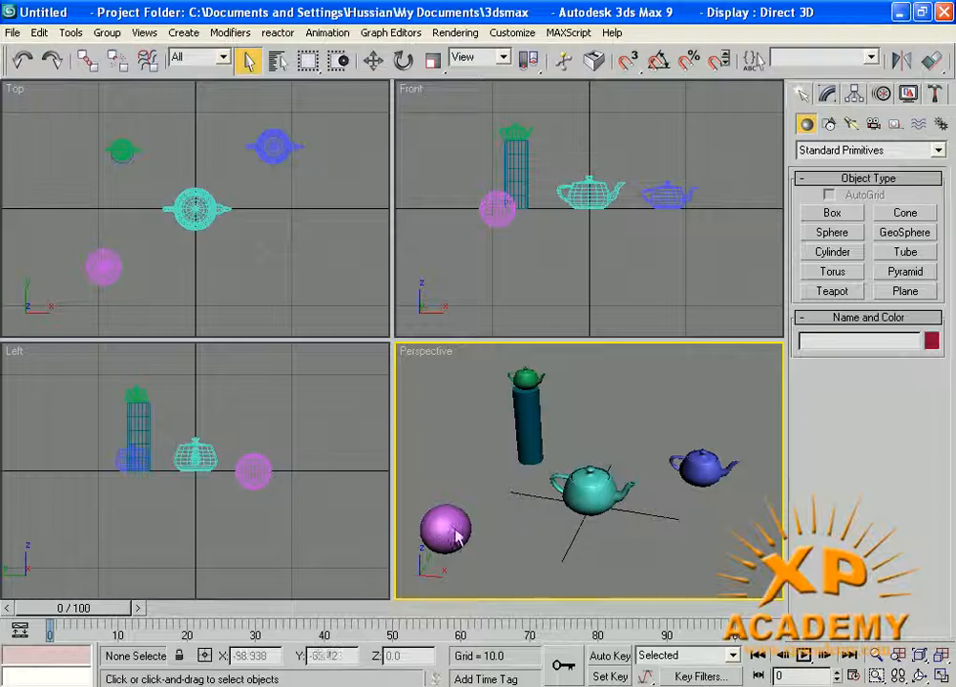
pyautogui.click(701, 467)
pyautogui.click(590, 488)
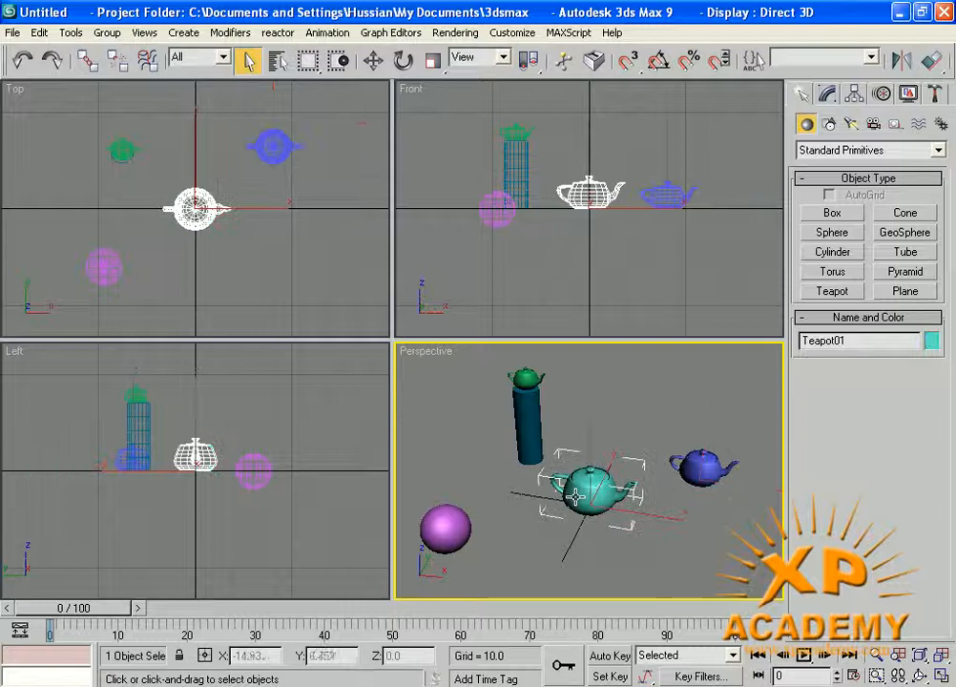
pyautogui.click(441, 527)
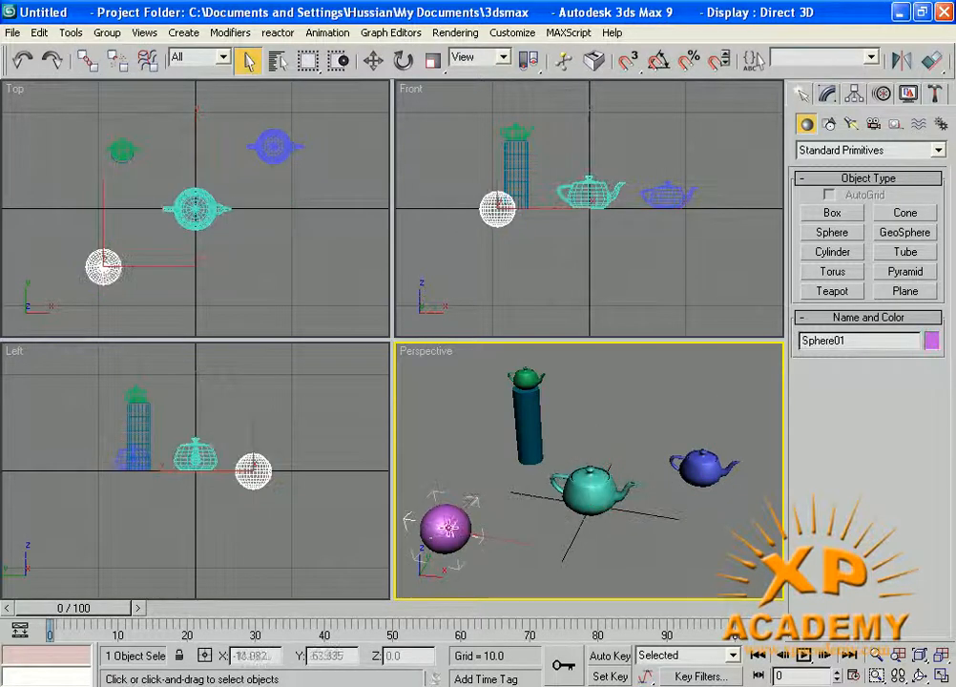
pyautogui.click(539, 439)
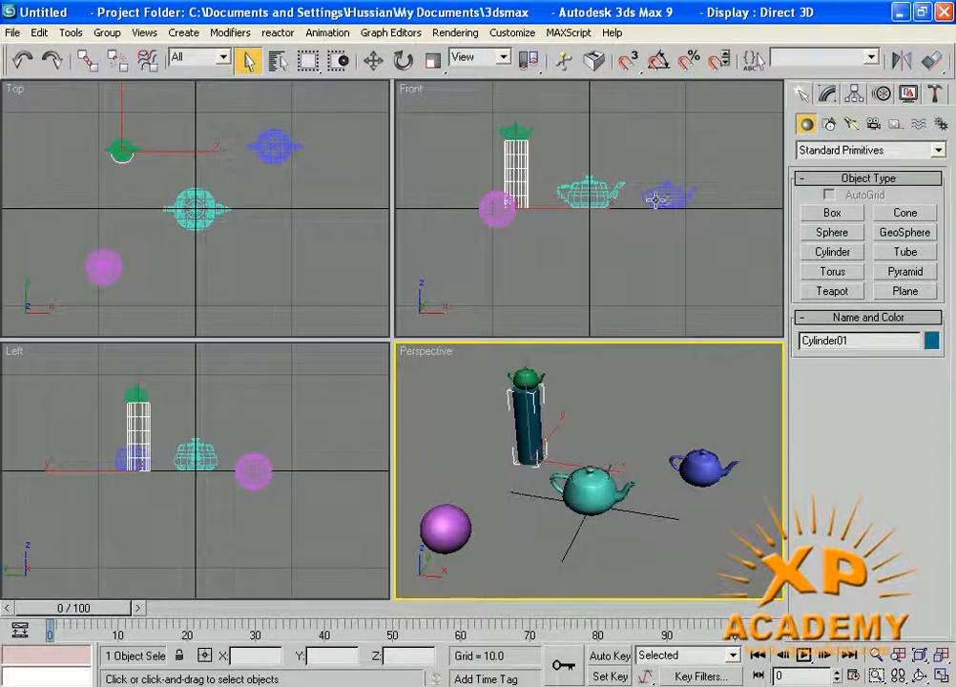
# - Pick the blue and cyan teapots in Perspective and Top views, ending with nothing selected
pyautogui.click(700, 474)
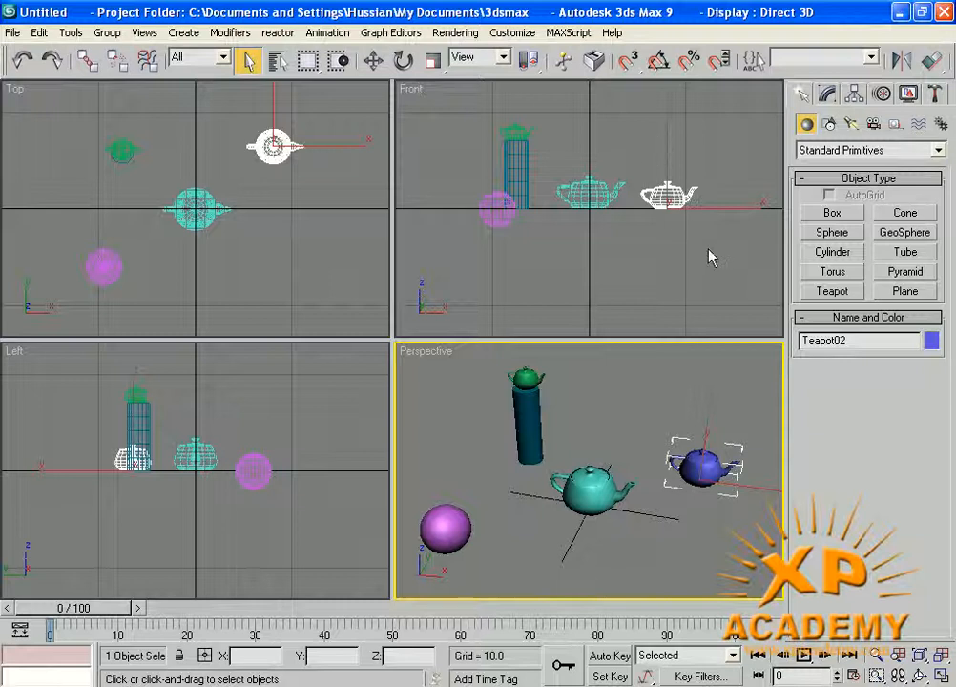
pyautogui.click(590, 485)
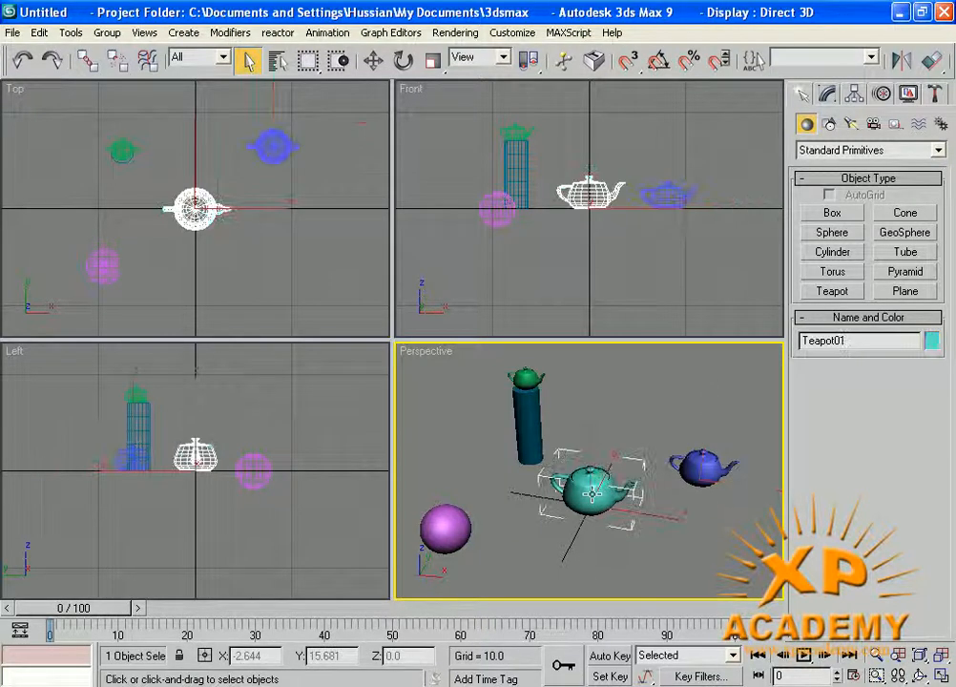
pyautogui.click(253, 200)
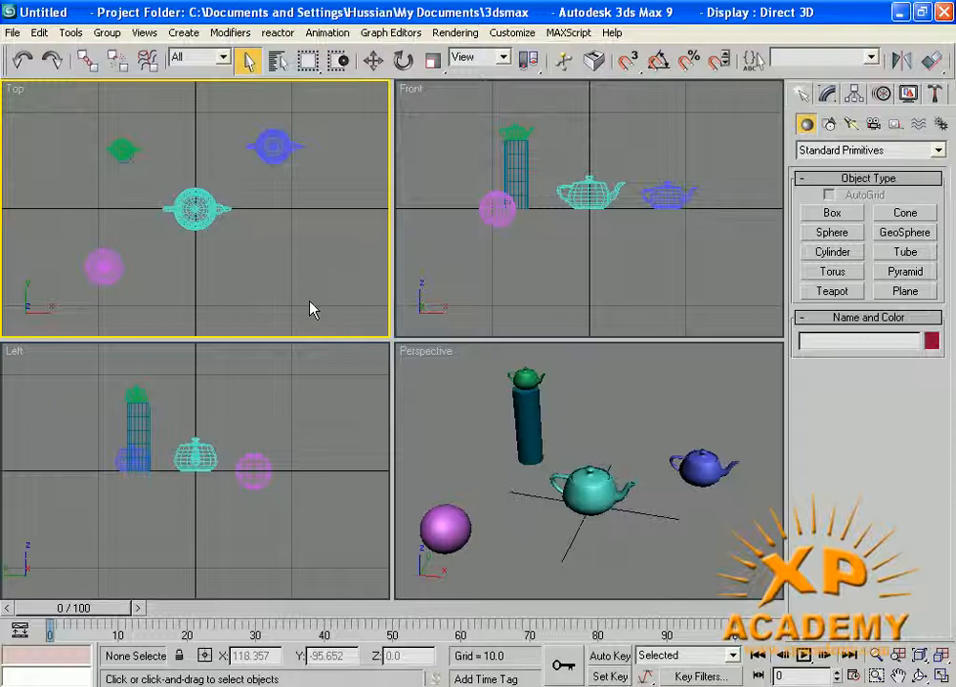
pyautogui.click(272, 153)
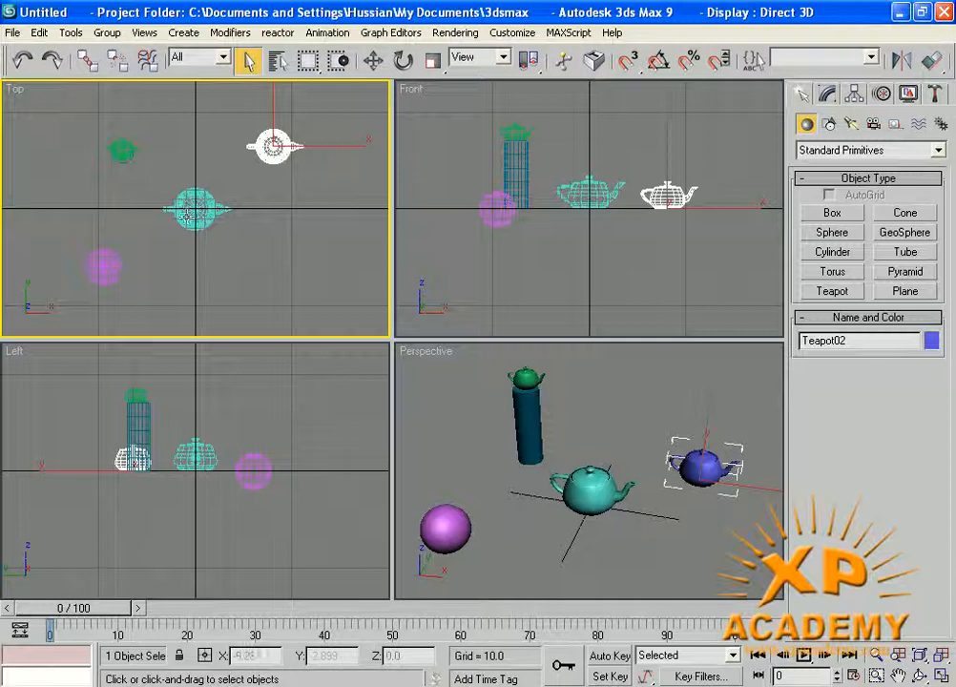
pyautogui.click(196, 208)
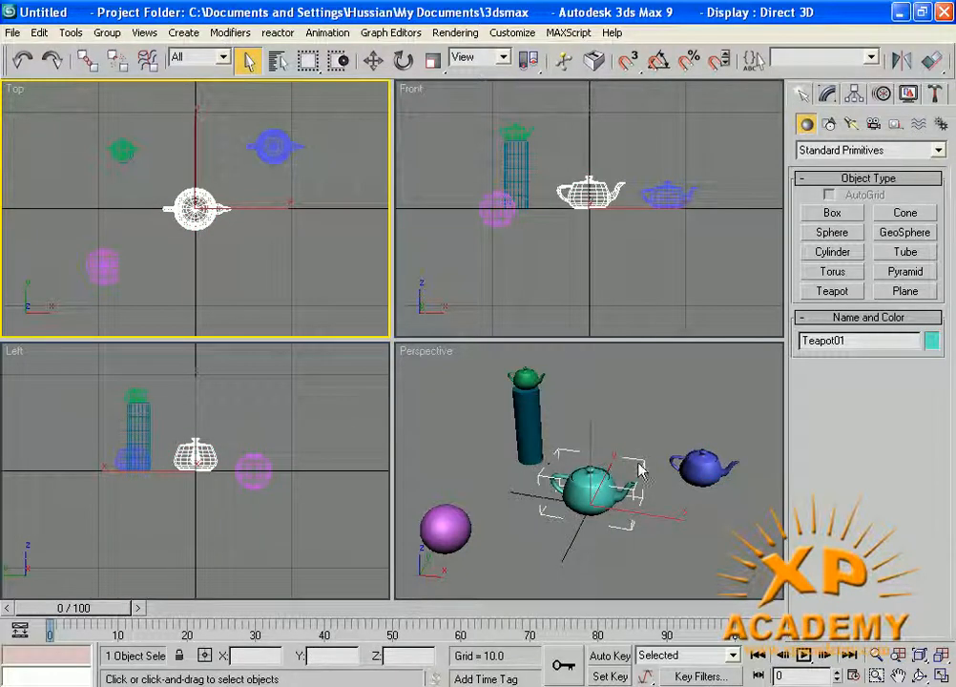
pyautogui.click(582, 380)
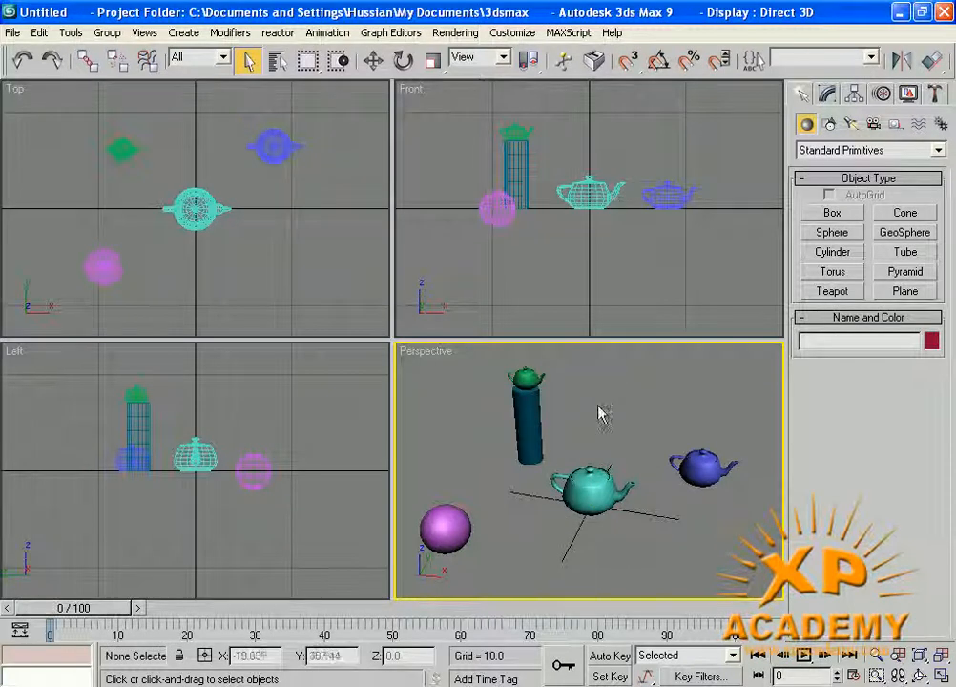
# - Select and deselect the cyan and blue teapots, ending with an empty selection
pyautogui.click(588, 487)
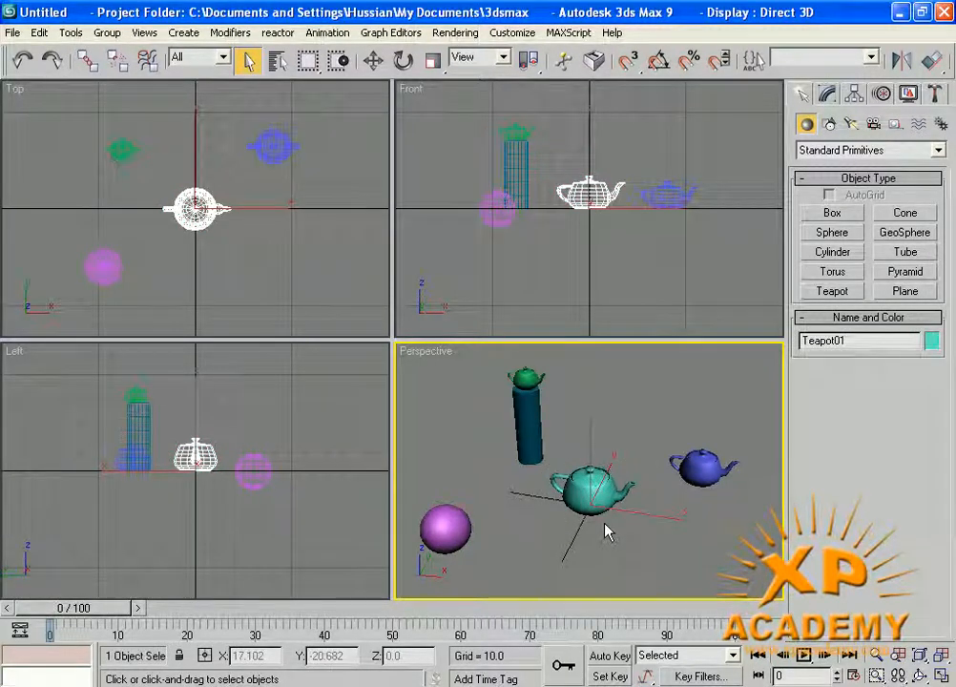
pyautogui.click(561, 510)
pyautogui.click(587, 492)
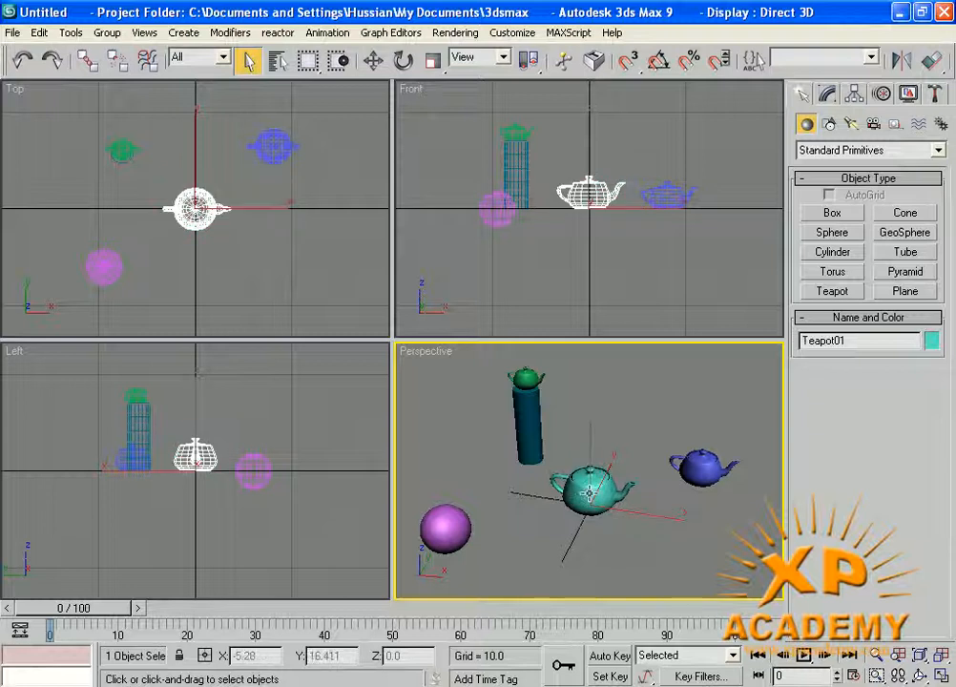
pyautogui.click(282, 151)
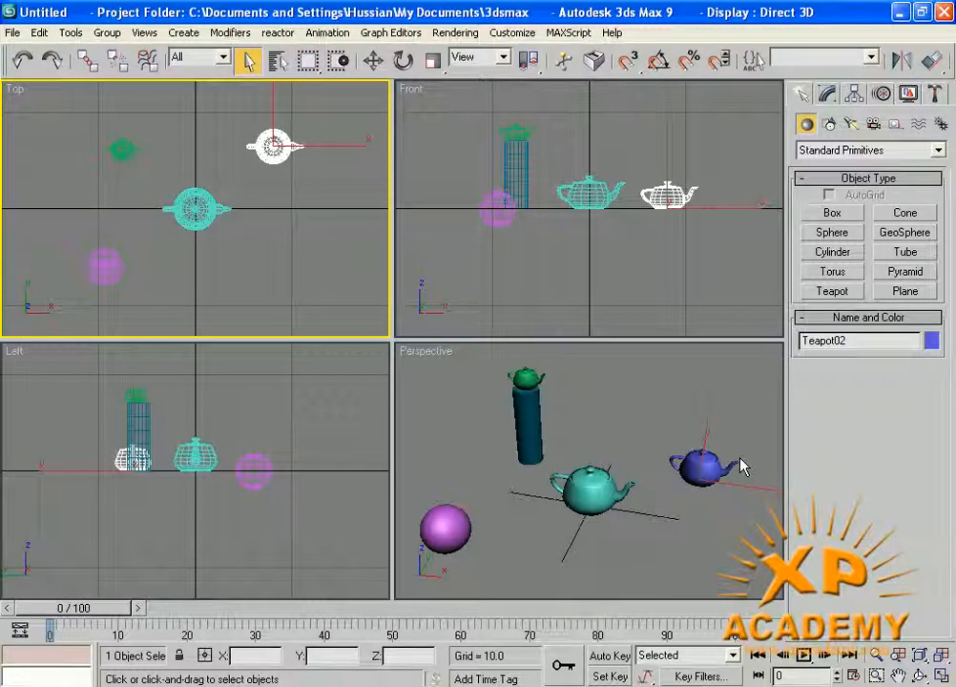
pyautogui.click(693, 516)
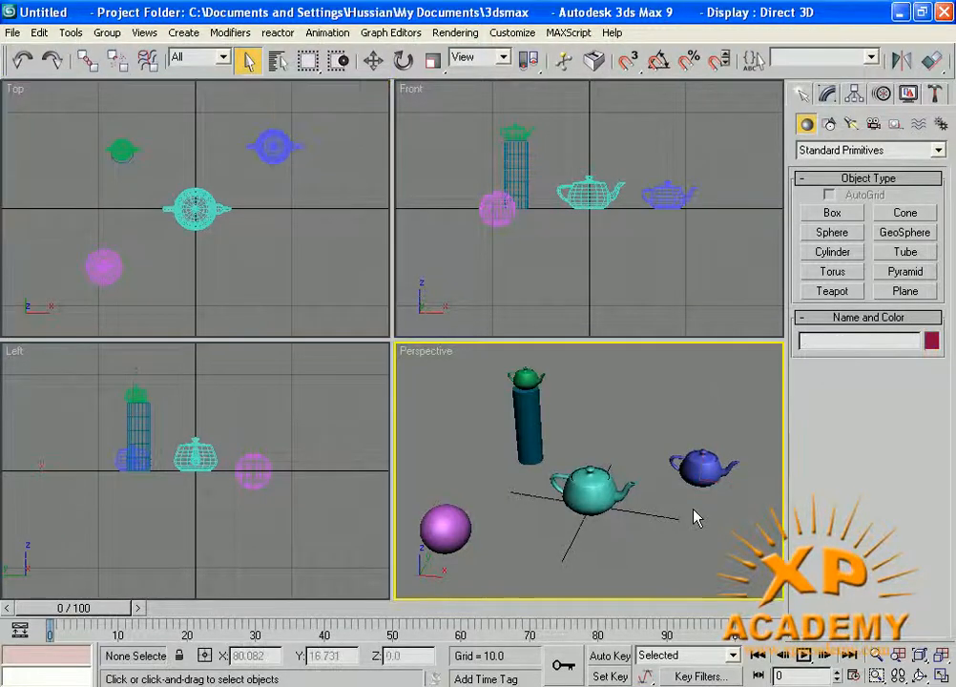
pyautogui.click(701, 468)
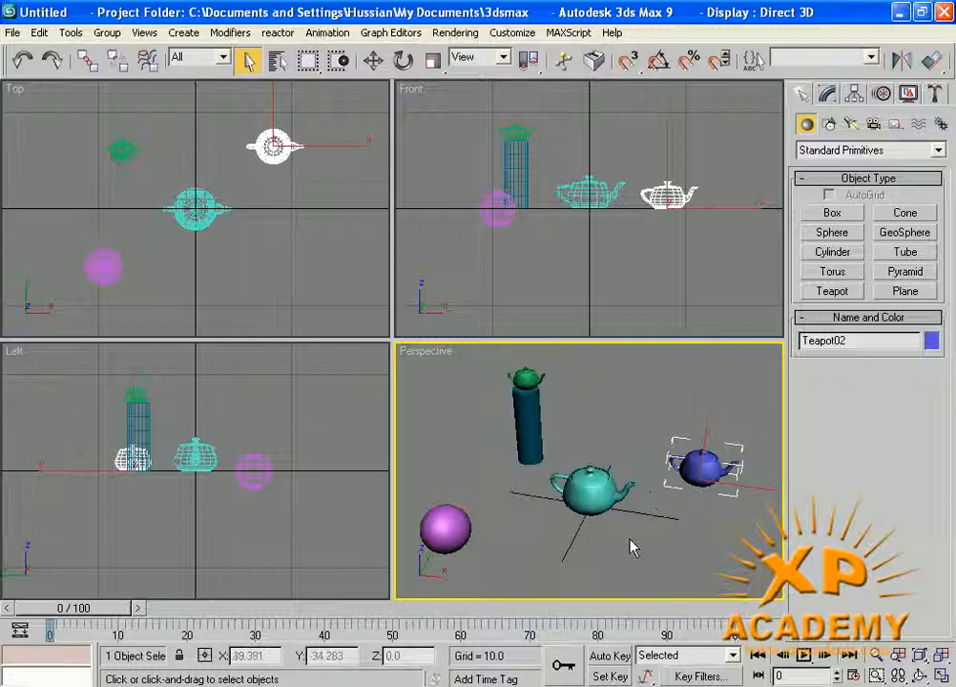
pyautogui.click(289, 247)
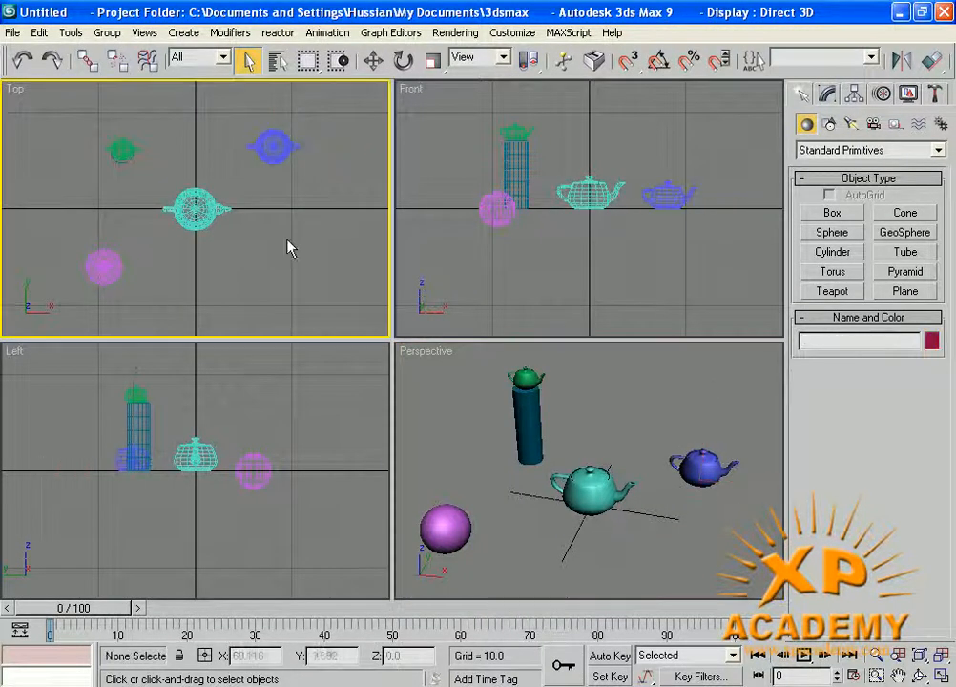
# - Select Teapot02, then Ctrl+click centre Teapot01 to add it to the selection
pyautogui.click(271, 148)
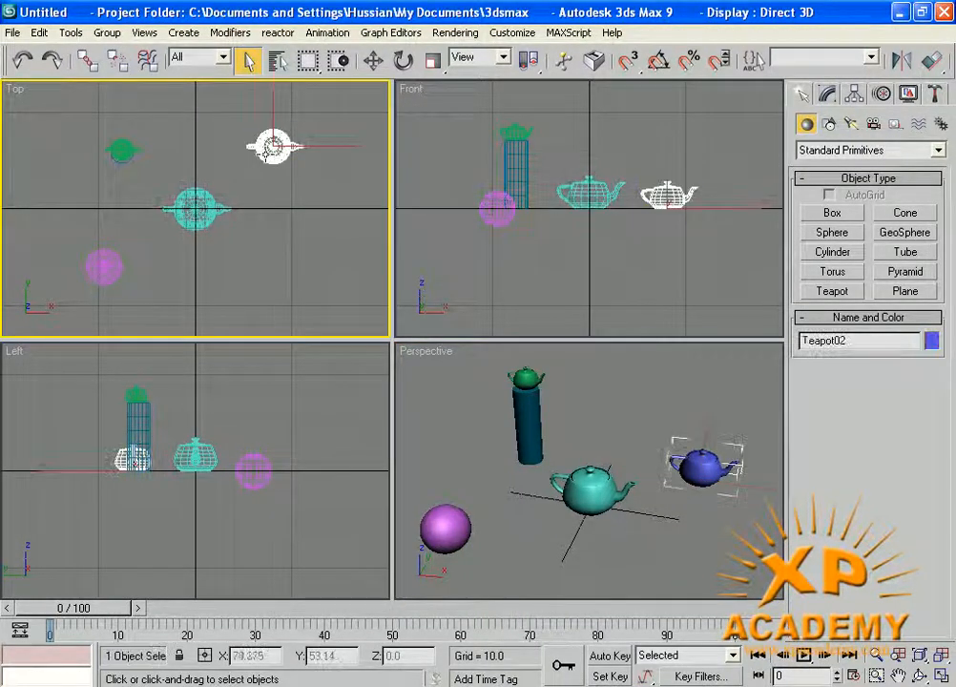
pyautogui.click(193, 220)
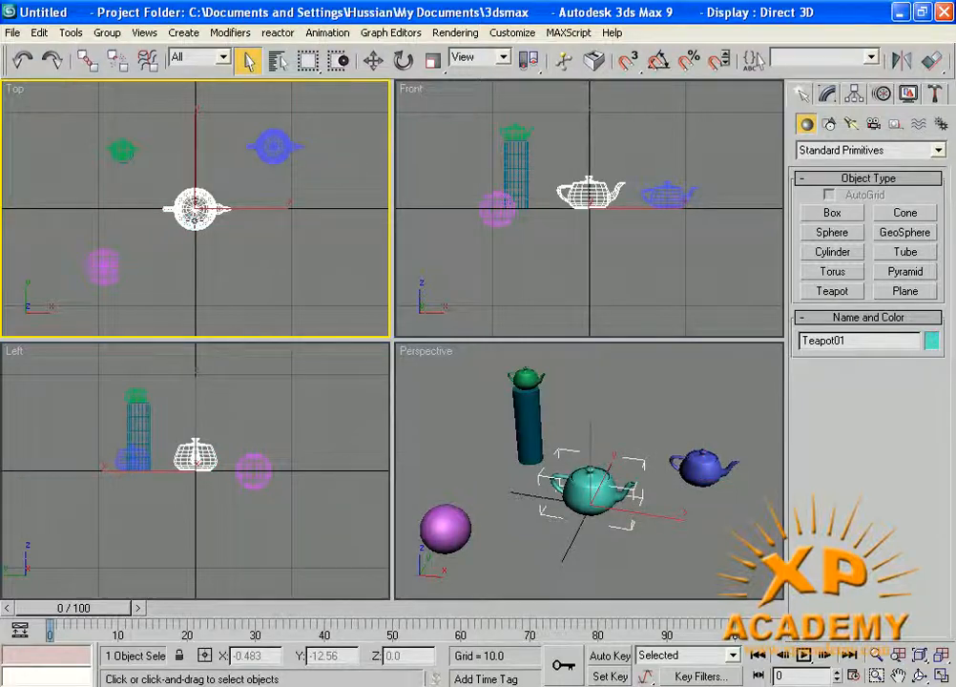
pyautogui.click(273, 143)
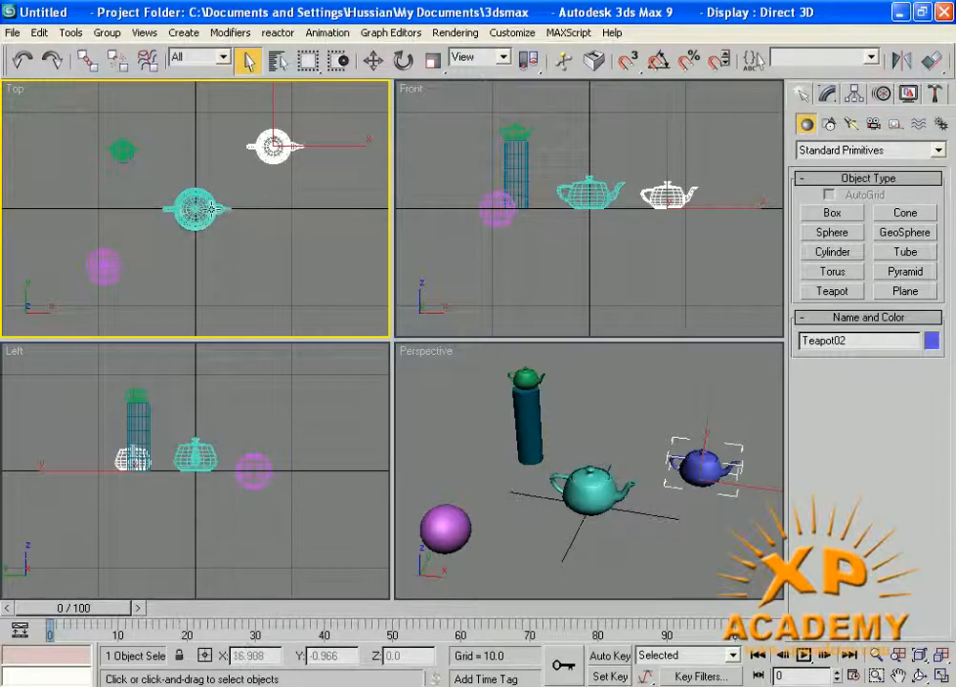
pyautogui.keyDown('ctrl'); pyautogui.click(212, 208); pyautogui.keyUp('ctrl')
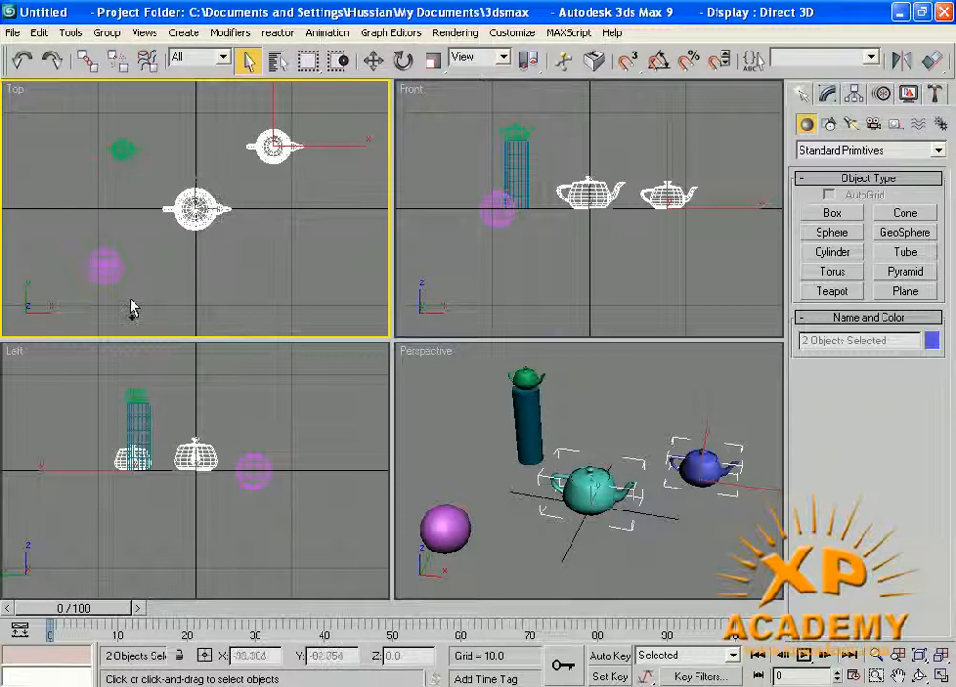
# - Ctrl+click to add the sphere and green teapot, then Alt+click to remove all four objects
pyautogui.keyDown('ctrl'); pyautogui.click(105, 267); pyautogui.keyUp('ctrl')
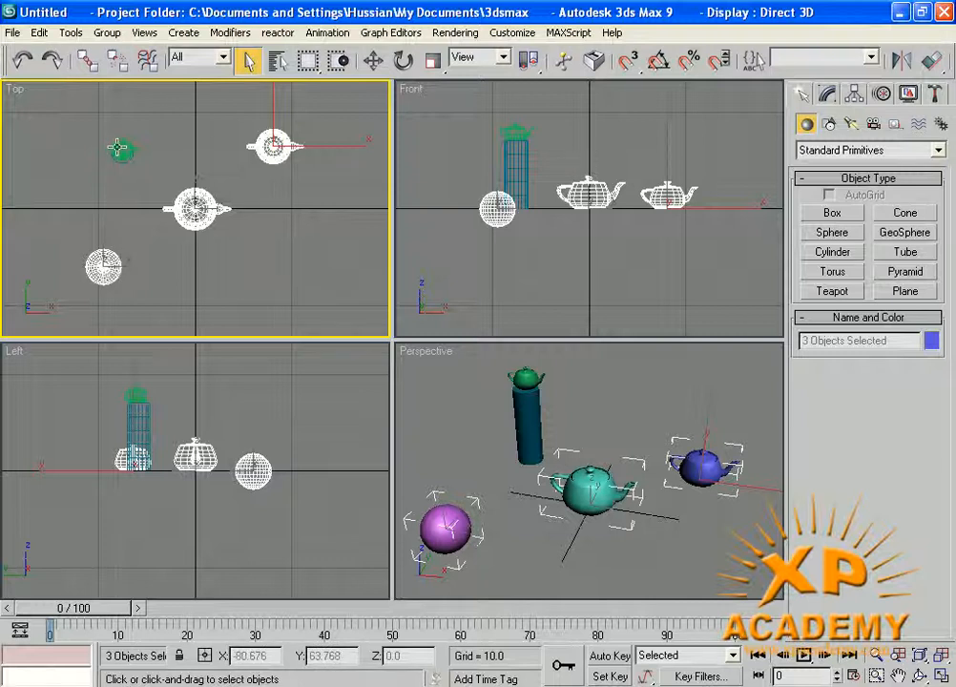
pyautogui.keyDown('ctrl'); pyautogui.click(117, 148); pyautogui.keyUp('ctrl')
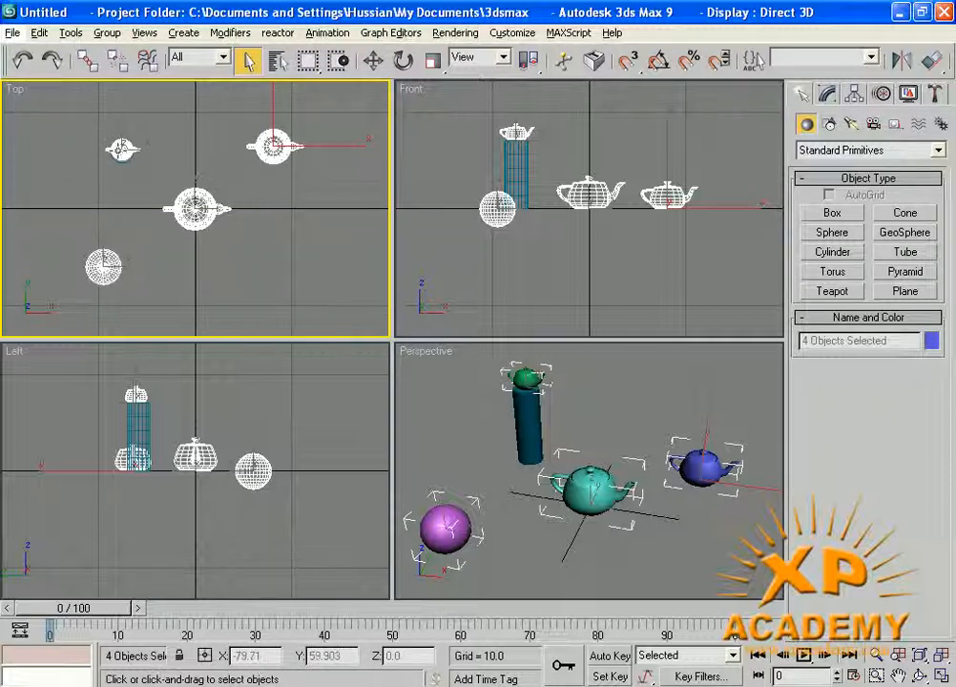
pyautogui.keyDown('alt'); pyautogui.click(119, 149); pyautogui.keyUp('alt')
pyautogui.keyDown('alt'); pyautogui.click(102, 268); pyautogui.keyUp('alt')
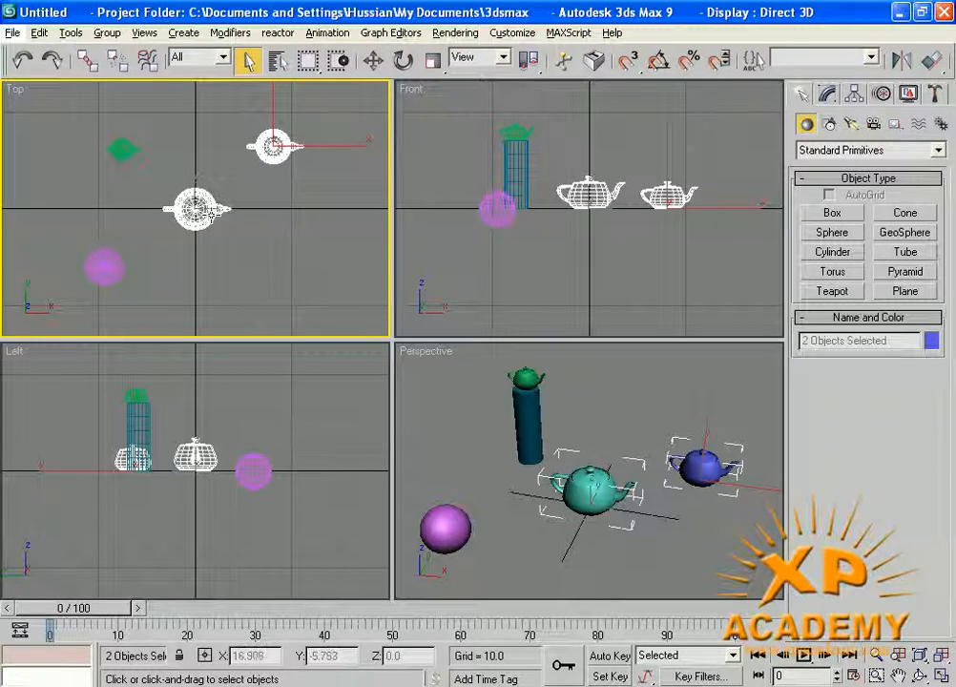
pyautogui.keyDown('alt'); pyautogui.click(210, 214); pyautogui.keyUp('alt')
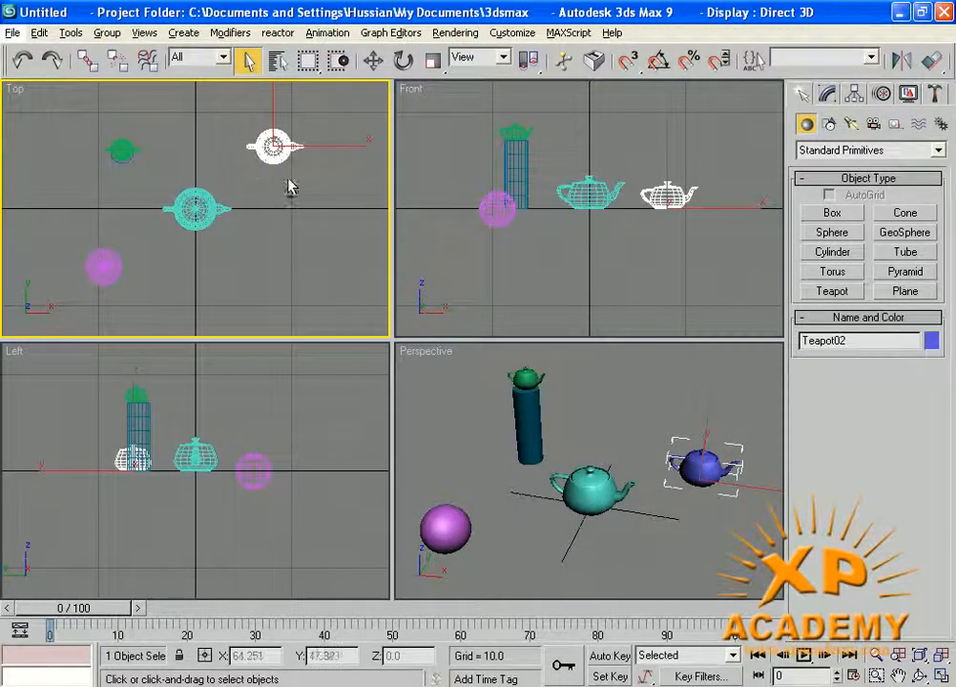
pyautogui.keyDown('alt'); pyautogui.click(274, 153); pyautogui.keyUp('alt')
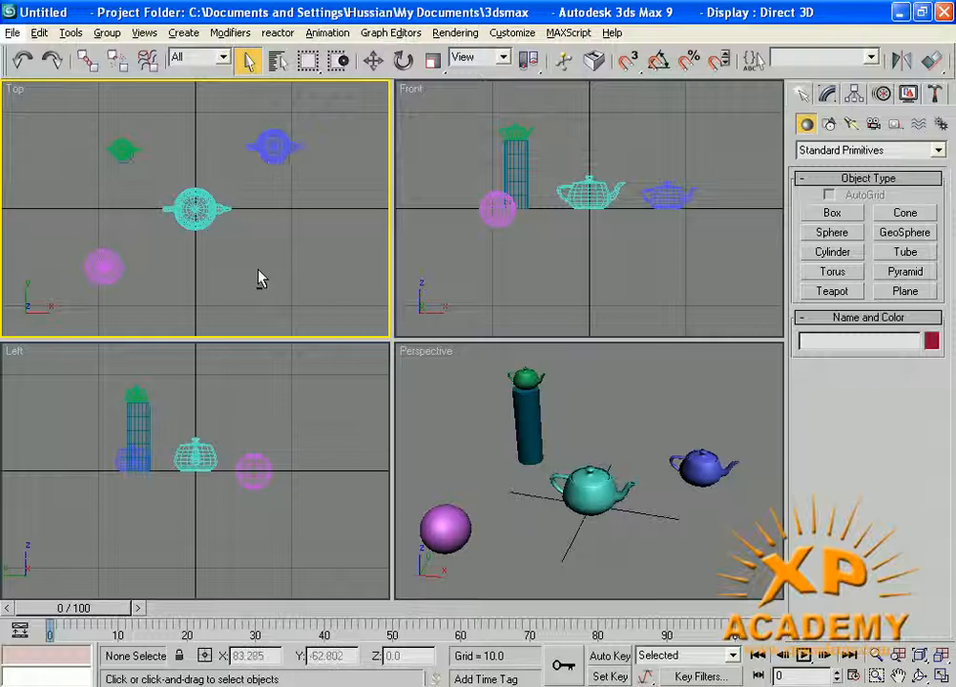
# - Reselect all four objects, clear the selection, and maximize the Top view with Alt+W
pyautogui.click(192, 221)
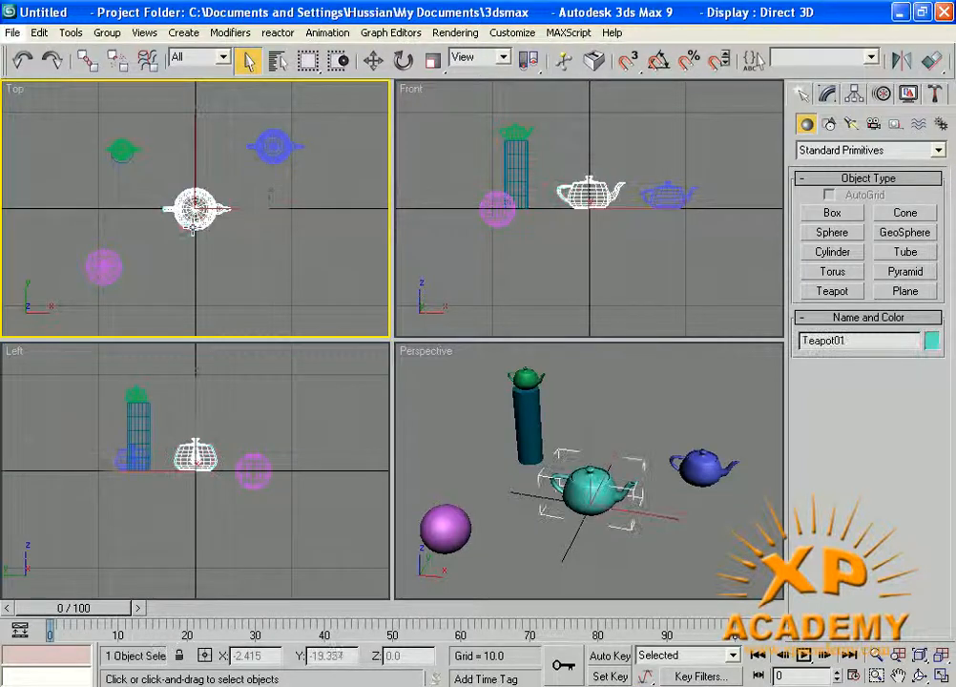
pyautogui.keyDown('ctrl'); pyautogui.click(258, 168); pyautogui.keyUp('ctrl')
pyautogui.keyDown('ctrl'); pyautogui.click(122, 150); pyautogui.keyUp('ctrl')
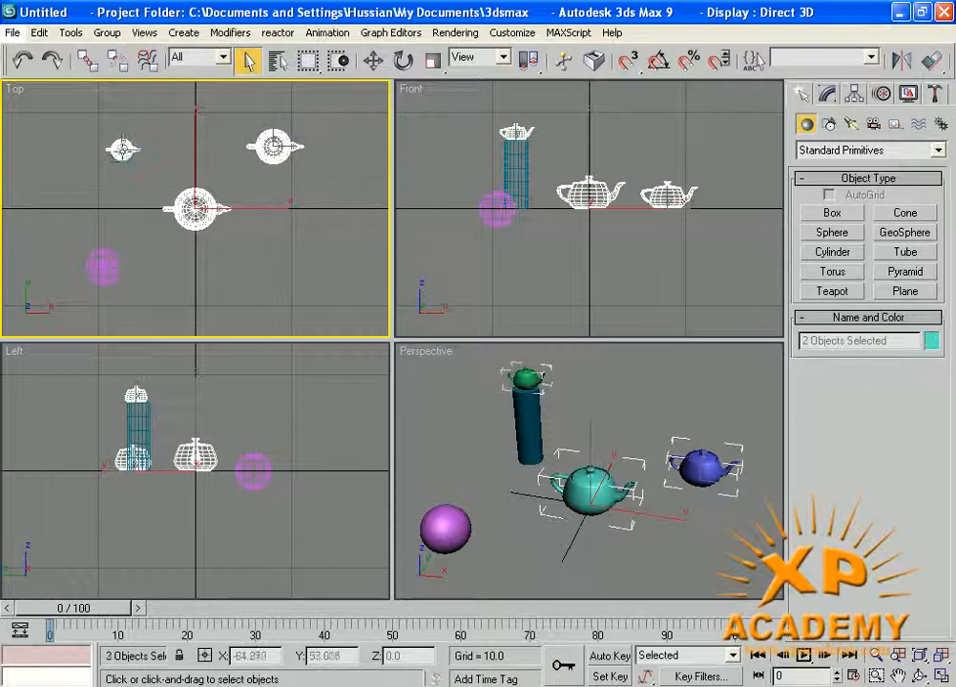
pyautogui.keyDown('ctrl'); pyautogui.click(105, 263); pyautogui.keyUp('ctrl')
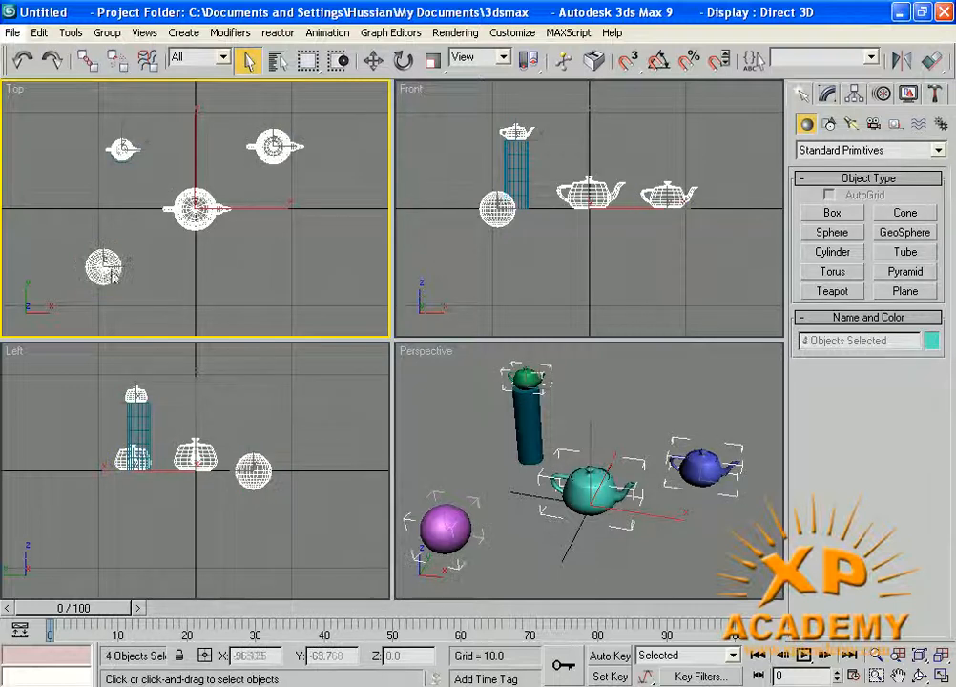
pyautogui.click(272, 277)
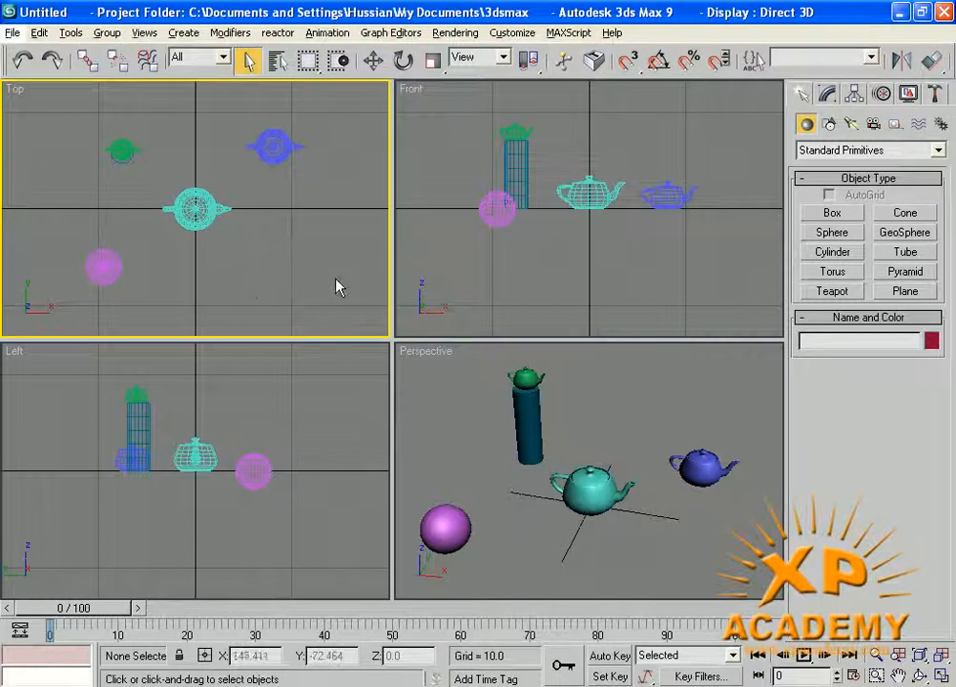
pyautogui.hotkey('alt', 'w')
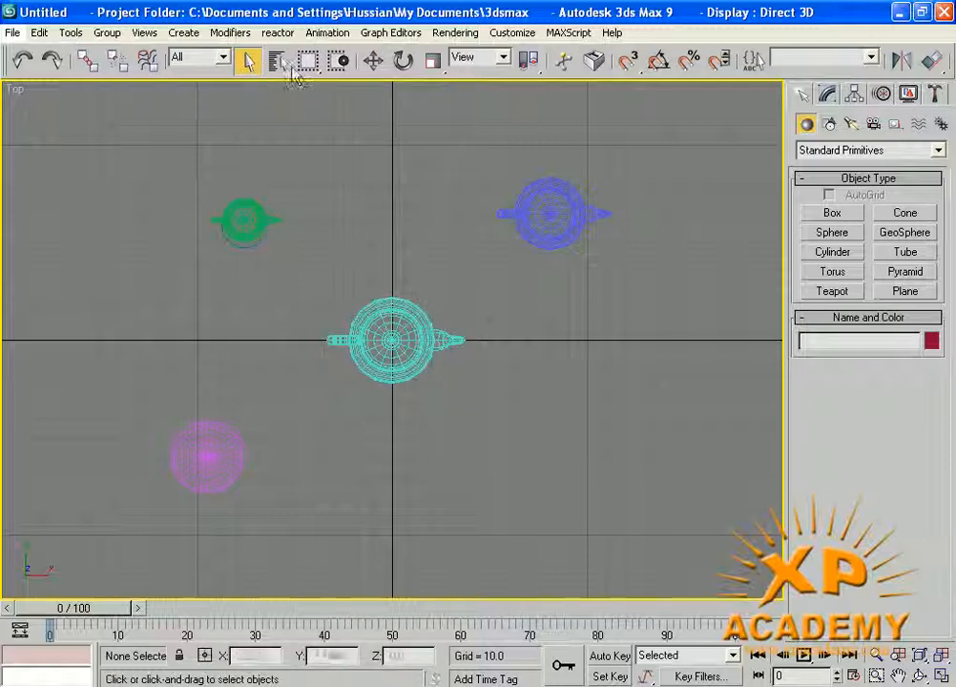
pyautogui.click(843, 214)
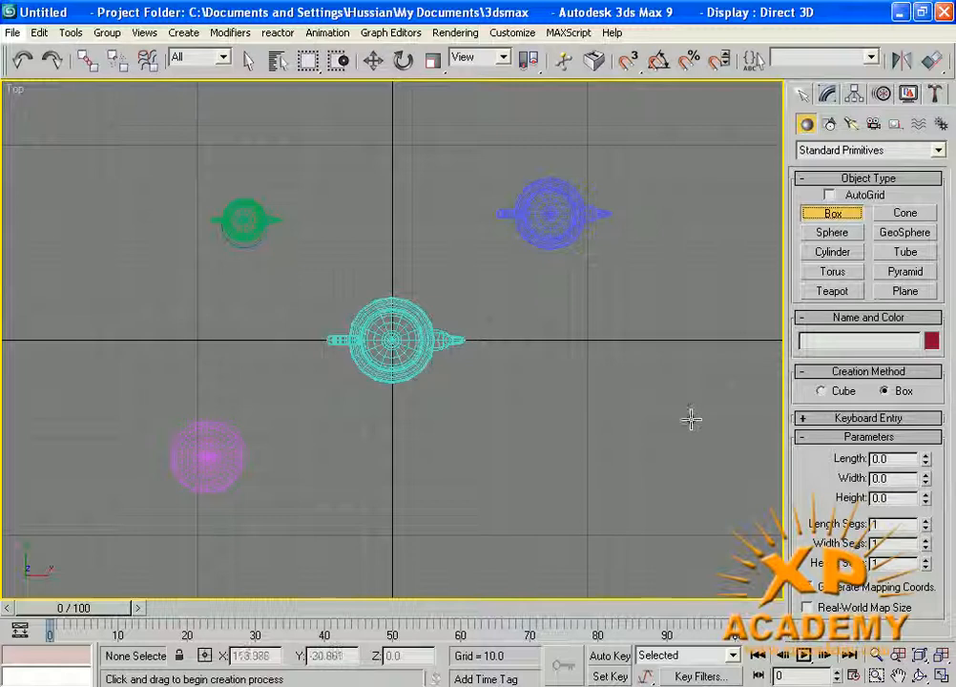
pyautogui.click(249, 61)
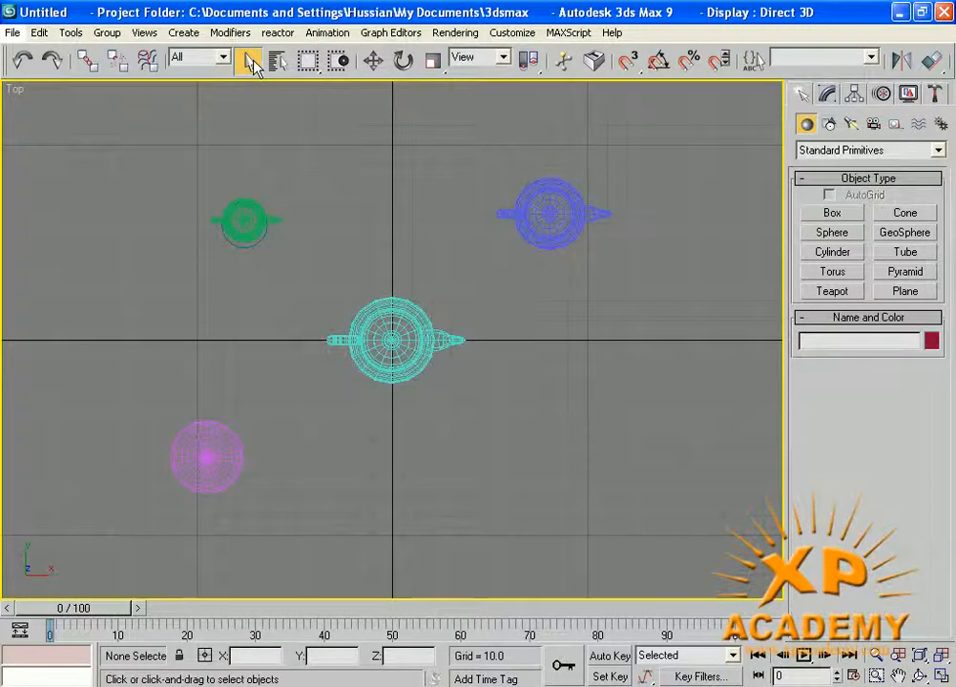
pyautogui.click(556, 231)
pyautogui.click(355, 315)
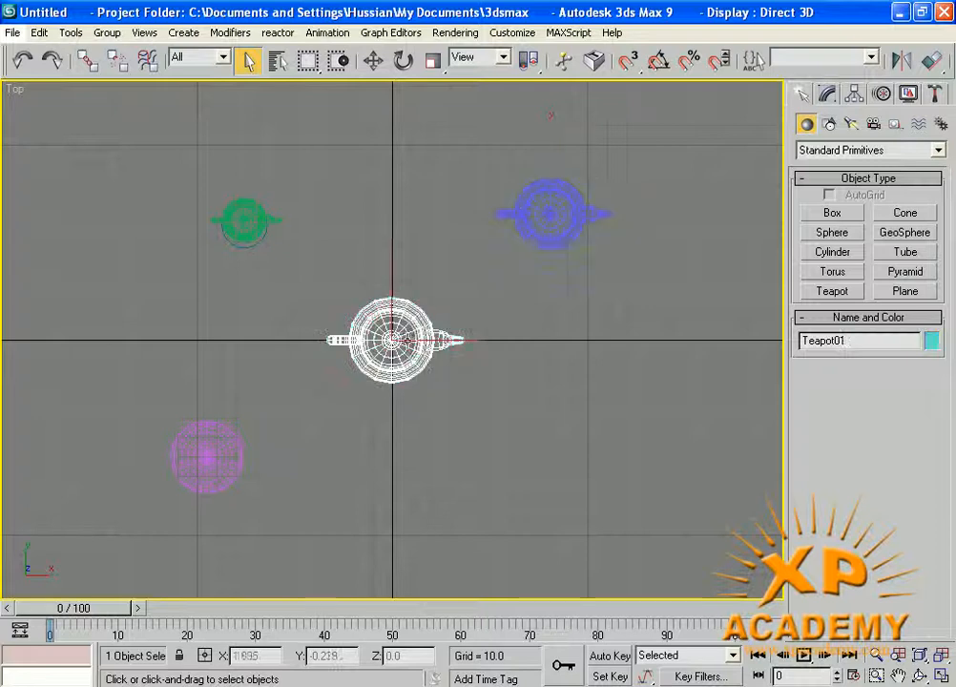
pyautogui.click(238, 465)
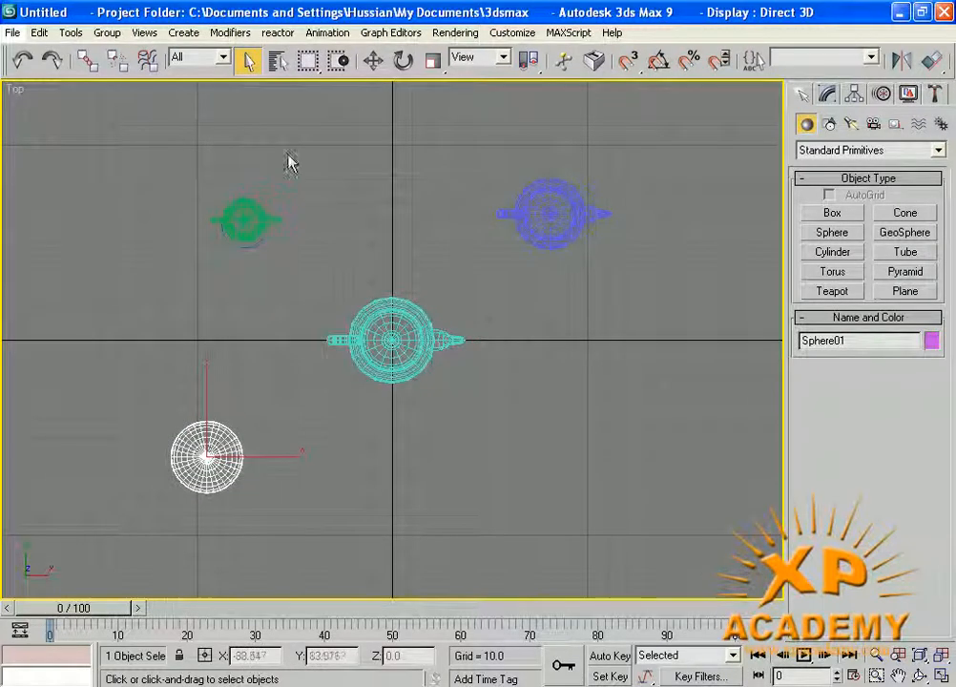
pyautogui.click(558, 330)
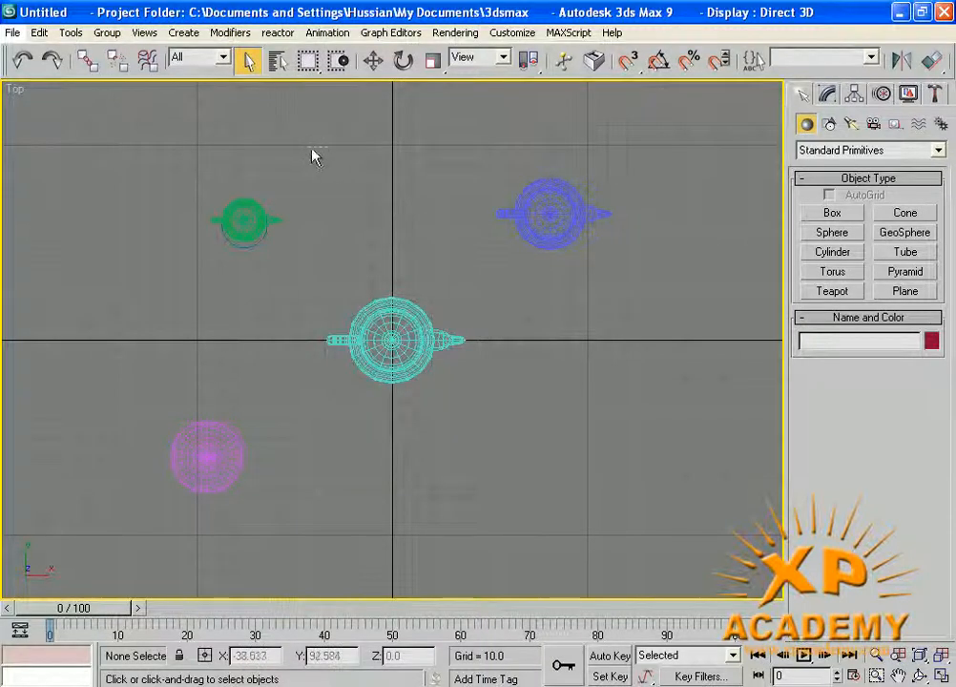
# - Drag selection regions to select the green, blue and centre teapots in turn
pyautogui.moveTo(342, 168); pyautogui.dragTo(377, 200)
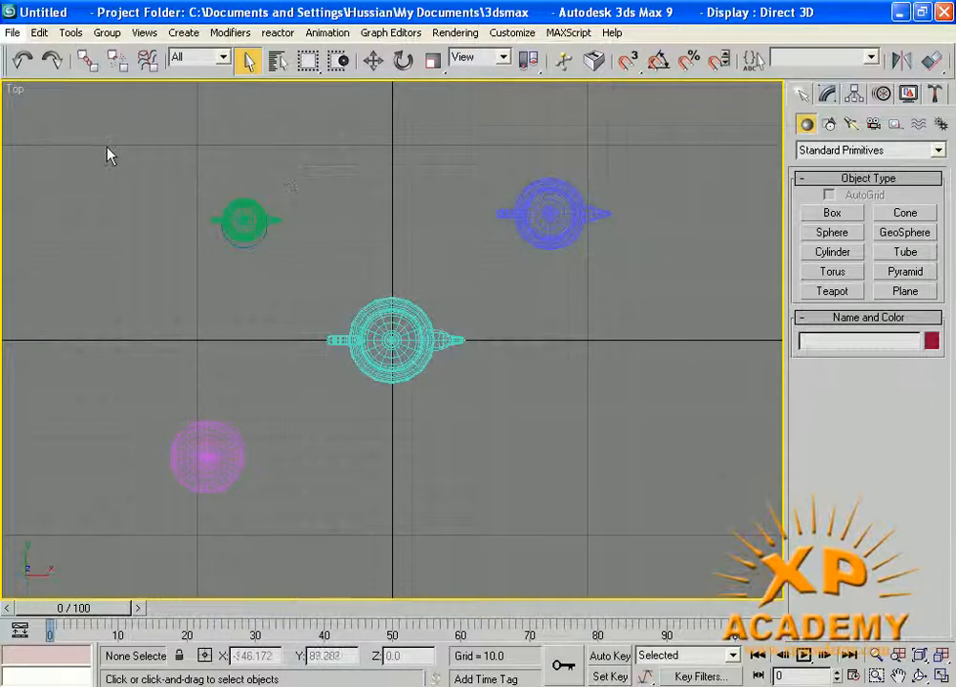
pyautogui.moveTo(107, 148); pyautogui.dragTo(128, 193)
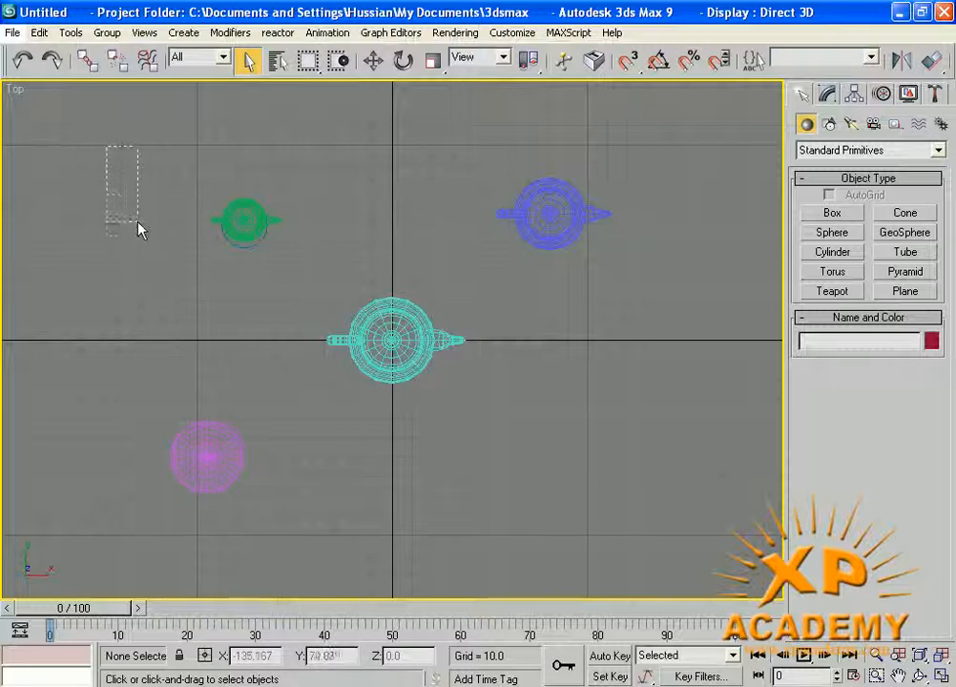
pyautogui.moveTo(145, 246); pyautogui.dragTo(405, 270)
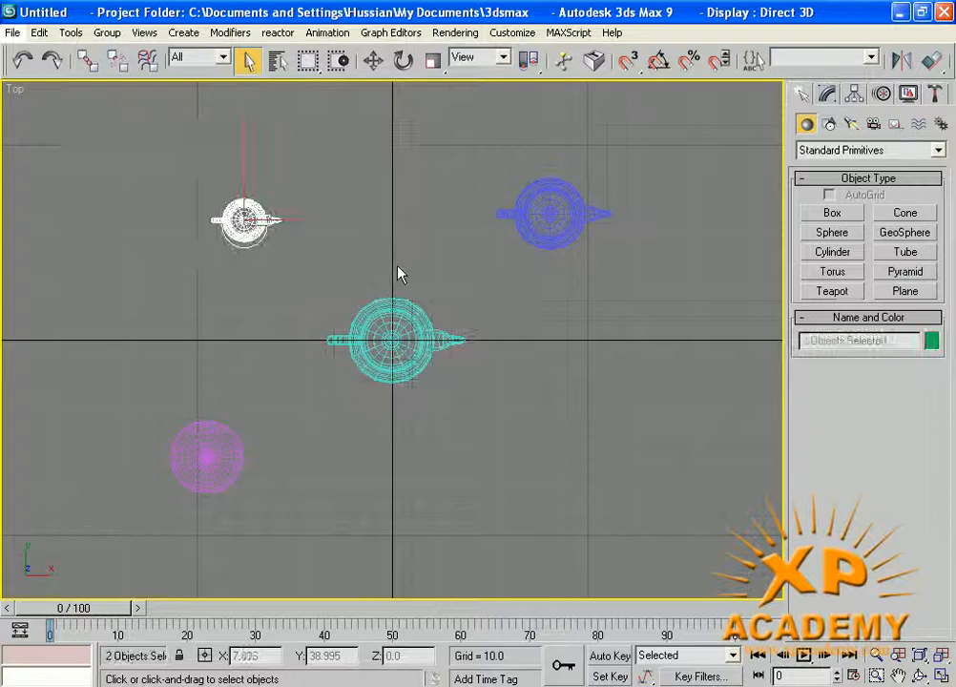
pyautogui.moveTo(400, 146); pyautogui.dragTo(677, 306)
pyautogui.moveTo(448, 268); pyautogui.dragTo(130, 516)
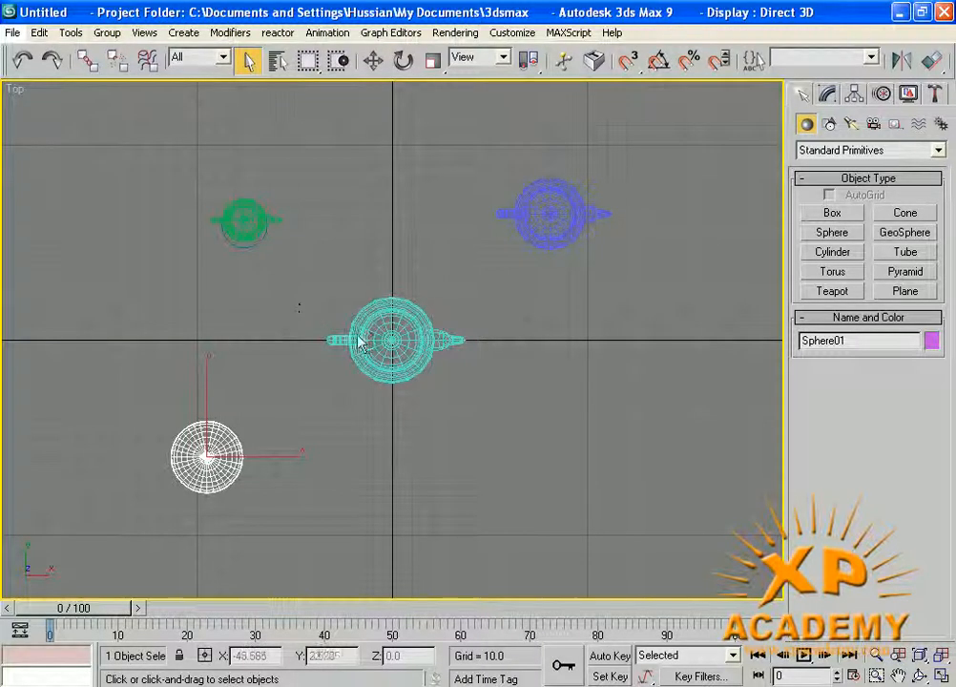
# - Ctrl-drag regions to add the three teapots, then Alt-drag to remove the green and blue ones
pyautogui.moveTo(302, 275); pyautogui.dragTo(490, 439)
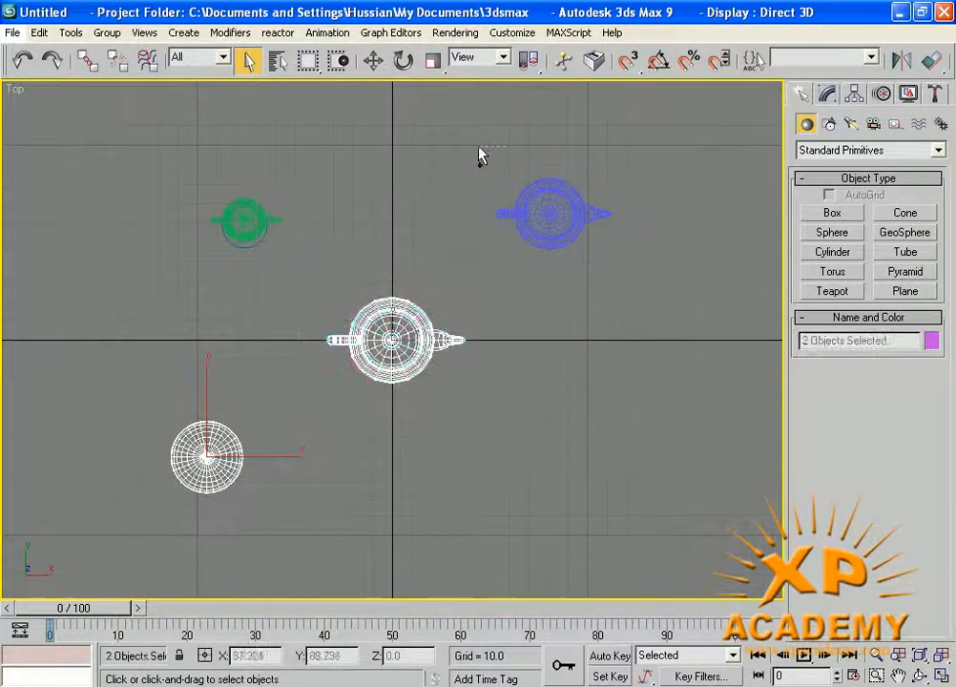
pyautogui.keyDown('ctrl'); pyautogui.moveTo(480, 155); pyautogui.dragTo(704, 309); pyautogui.keyUp('ctrl')
pyautogui.keyDown('ctrl'); pyautogui.moveTo(281, 166); pyautogui.dragTo(179, 292); pyautogui.keyUp('ctrl')
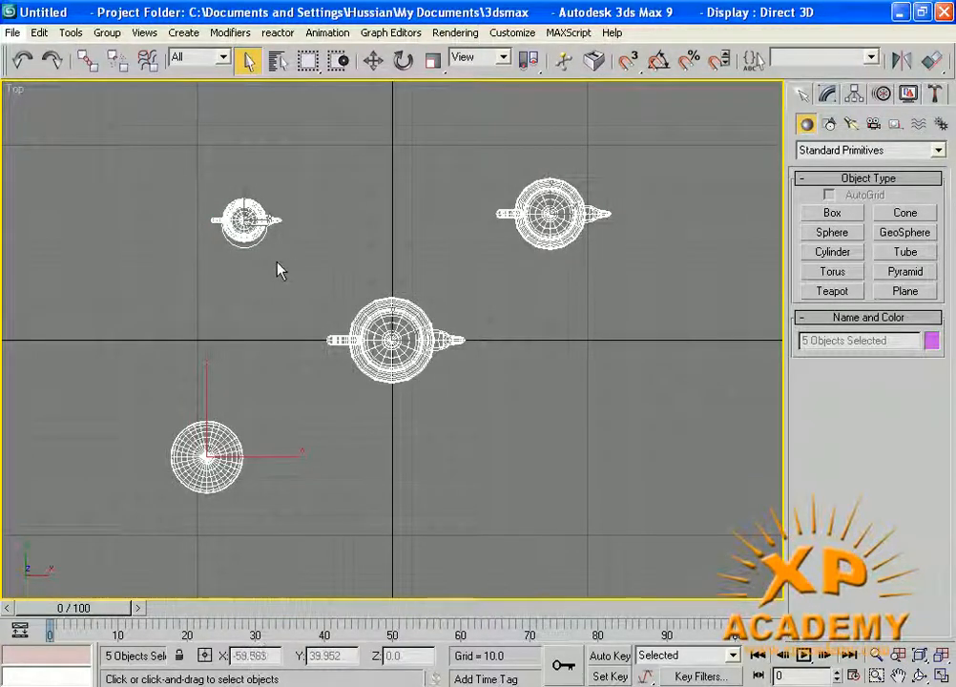
pyautogui.keyDown('alt'); pyautogui.moveTo(192, 191); pyautogui.dragTo(289, 291); pyautogui.keyUp('alt')
pyautogui.keyDown('alt'); pyautogui.moveTo(431, 147); pyautogui.dragTo(625, 271); pyautogui.keyUp('alt')
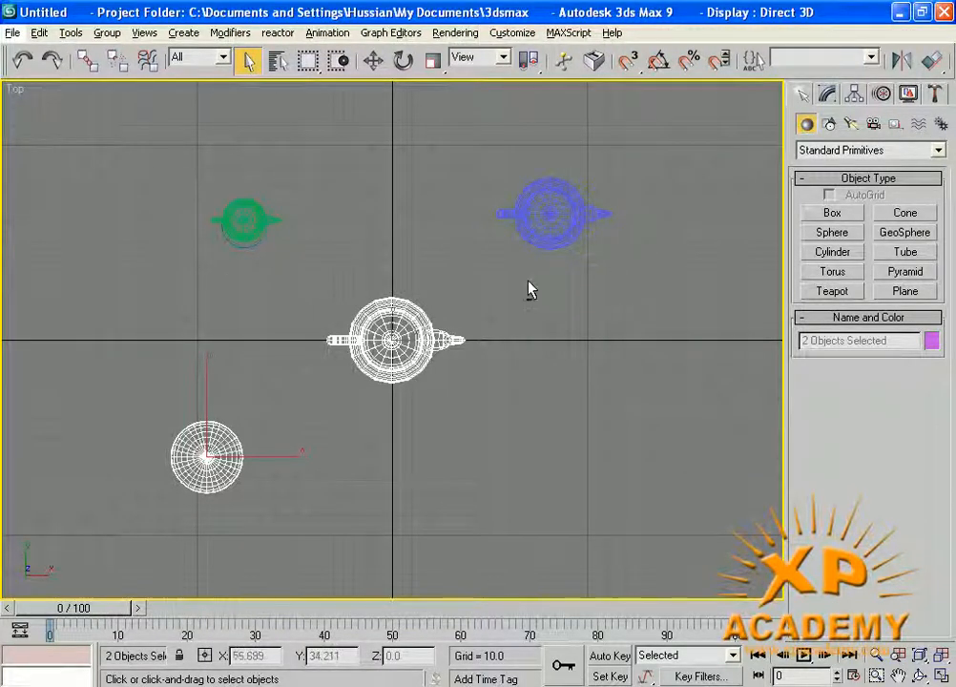
# - Region-select and deselect the sphere, then switch the selection region to Circular
pyautogui.click(384, 234)
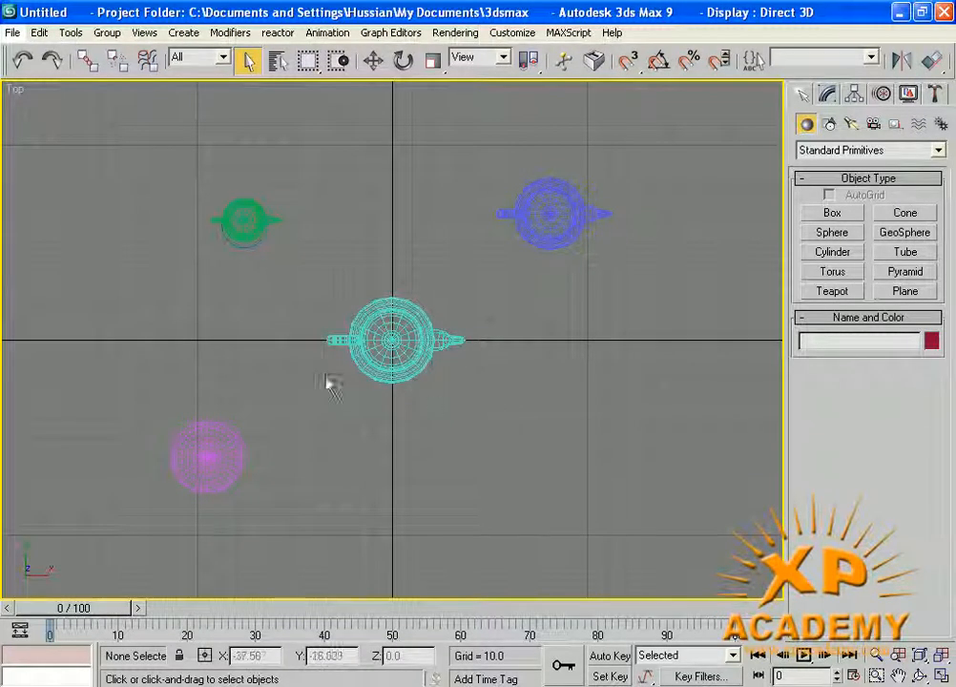
pyautogui.moveTo(325, 374); pyautogui.dragTo(222, 454)
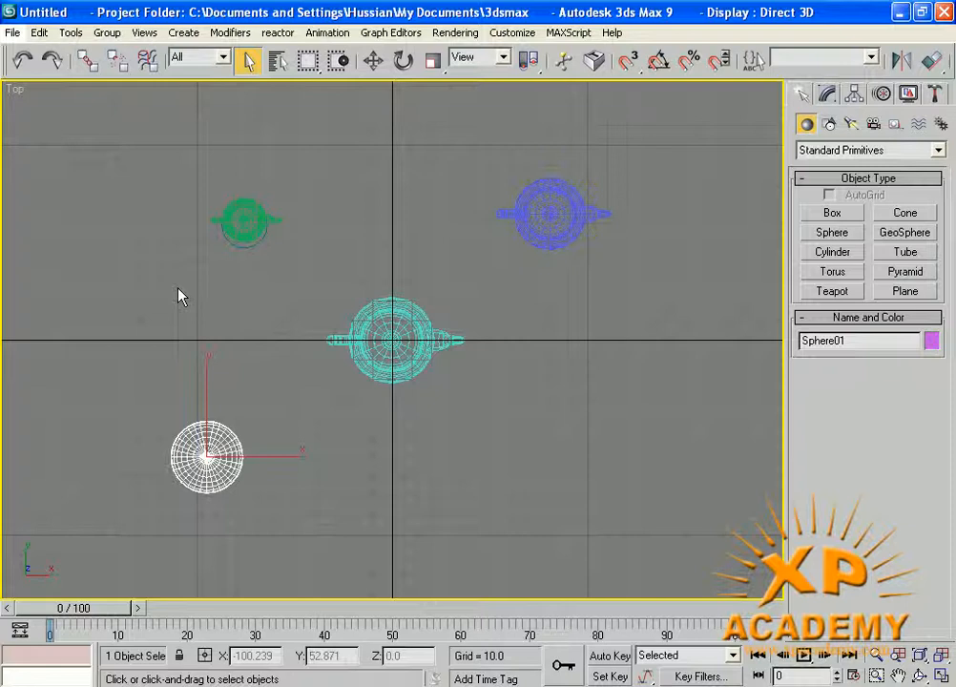
pyautogui.click(590, 369)
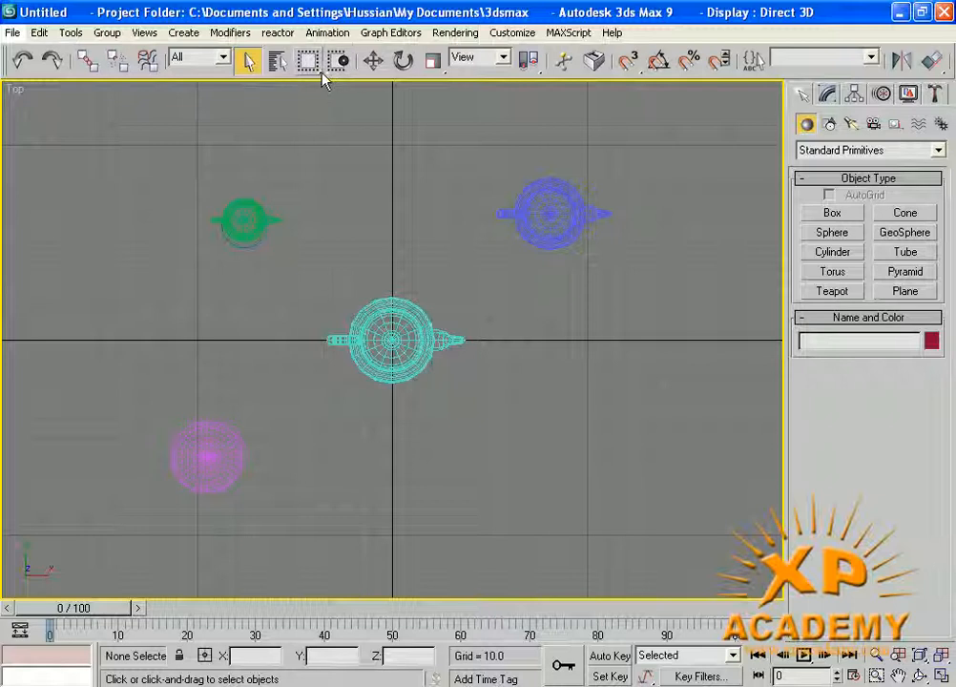
pyautogui.moveTo(319, 70)
pyautogui.mouseDown()
pyautogui.moveTo(309, 89)
pyautogui.moveTo(310, 206)
pyautogui.moveTo(310, 122)
pyautogui.moveTo(412, 133)
pyautogui.moveTo(416, 156)
pyautogui.mouseUp()
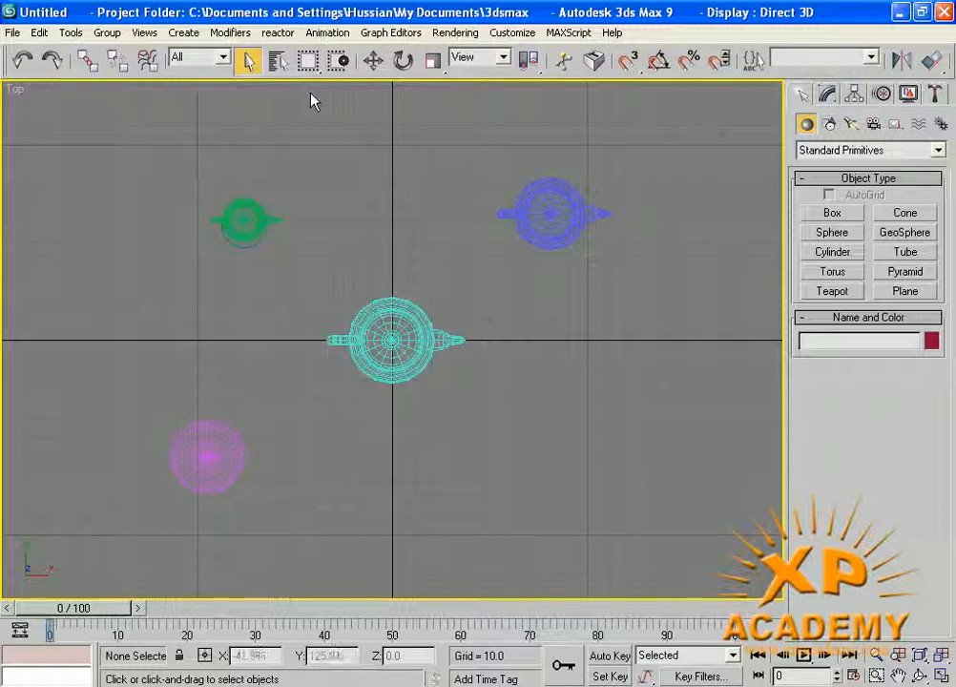
pyautogui.press('q')
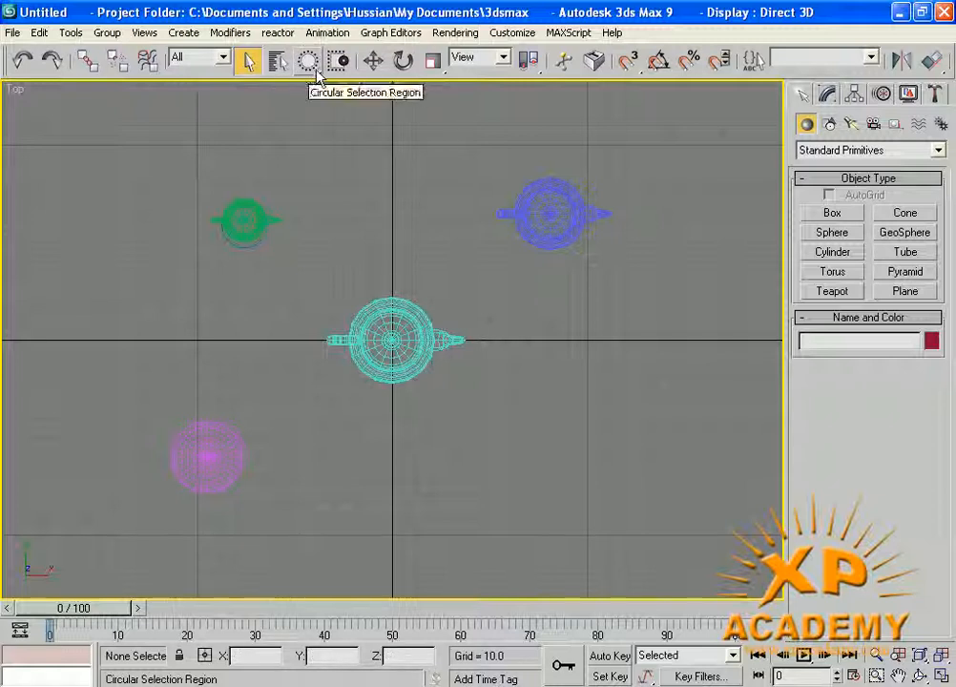
pyautogui.moveTo(317, 76); pyautogui.dragTo(310, 151)
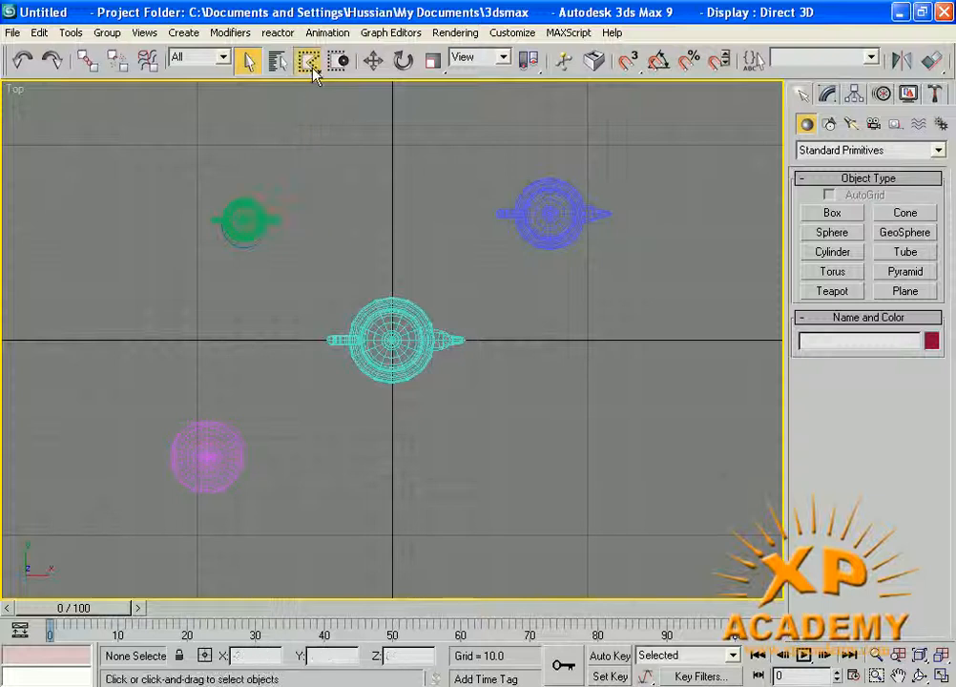
pyautogui.moveTo(314, 76); pyautogui.dragTo(318, 119)
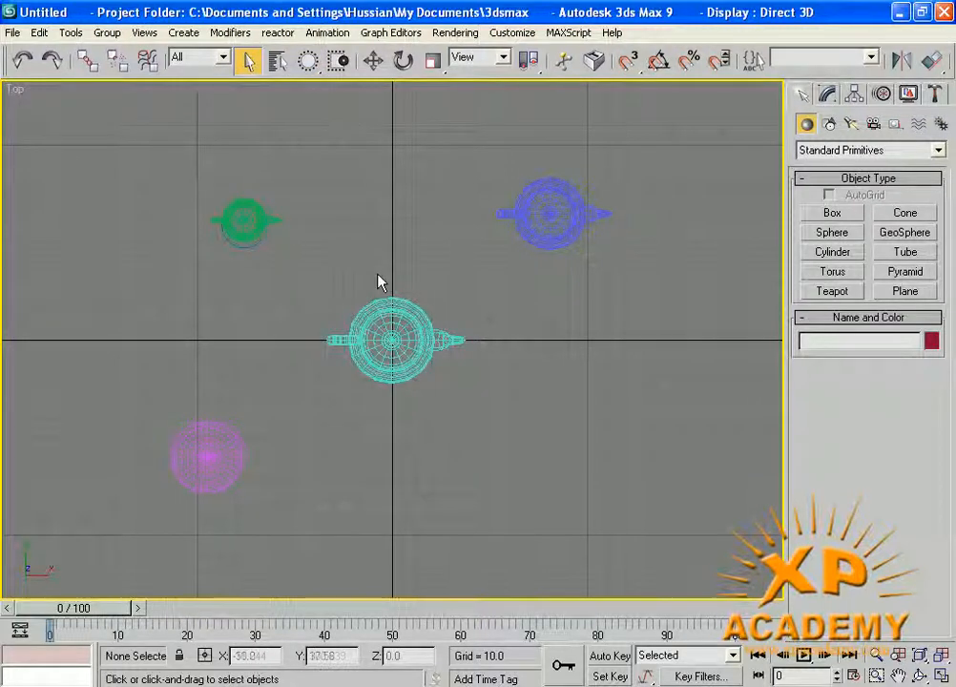
pyautogui.moveTo(365, 252); pyautogui.dragTo(192, 267)
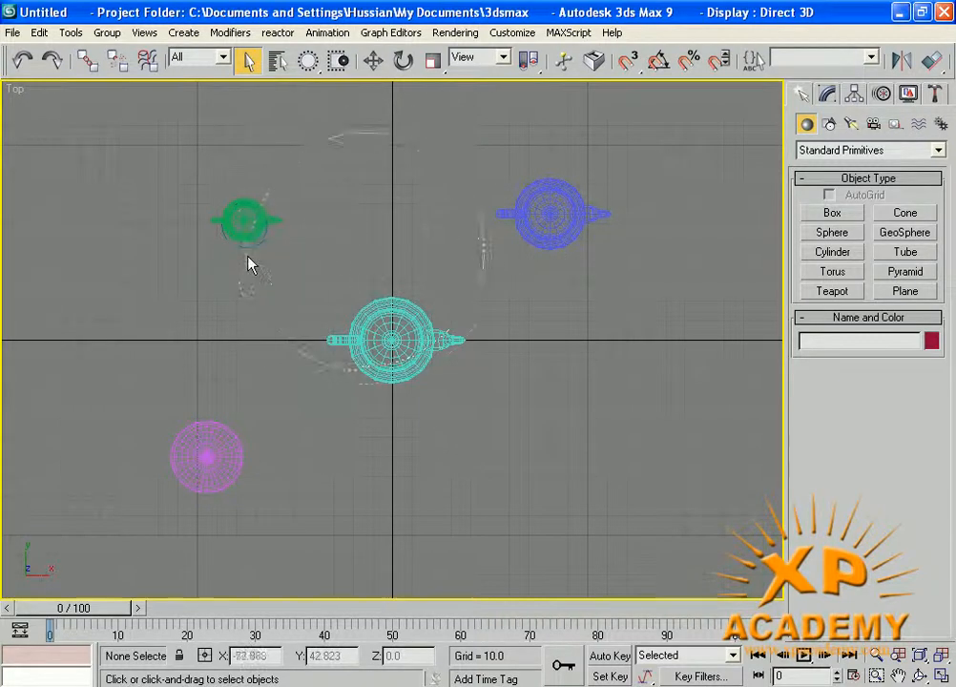
pyautogui.moveTo(250, 265); pyautogui.dragTo(186, 264)
pyautogui.click(394, 261)
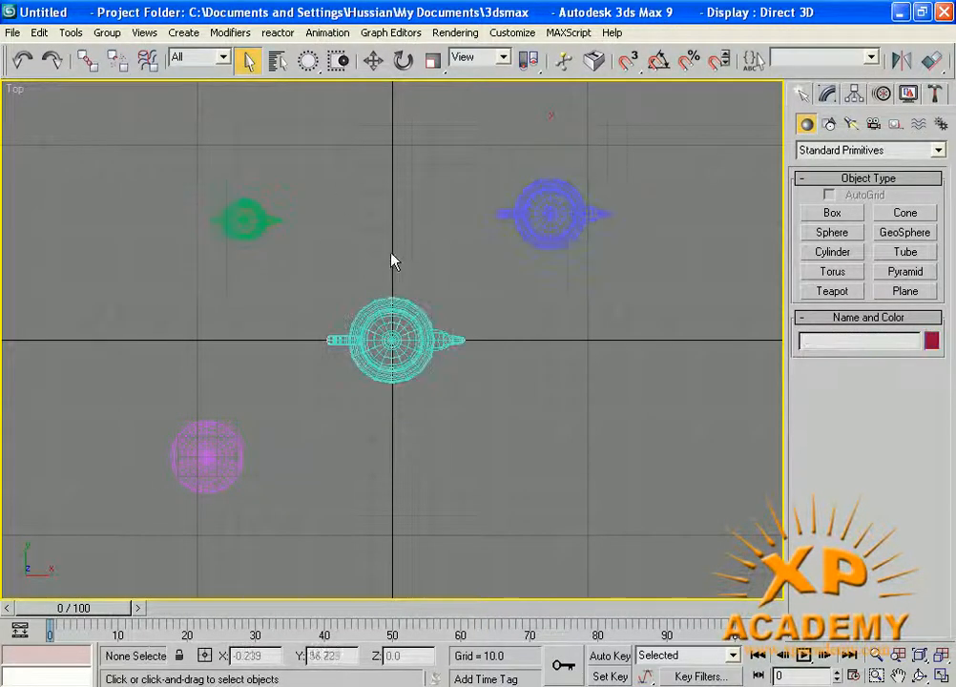
pyautogui.moveTo(391, 238); pyautogui.dragTo(291, 440)
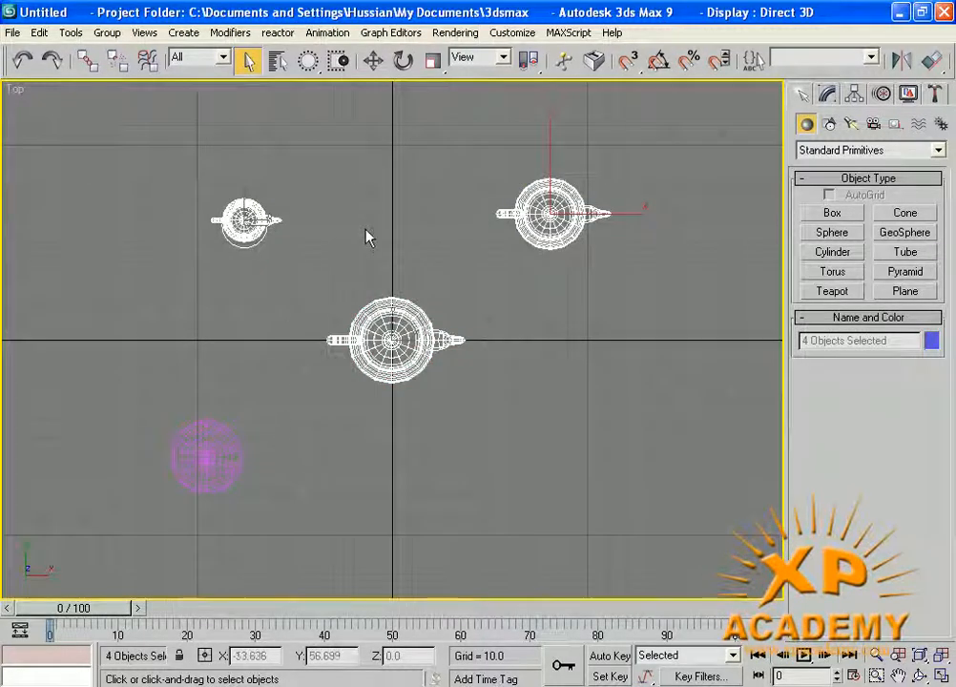
pyautogui.click(337, 115)
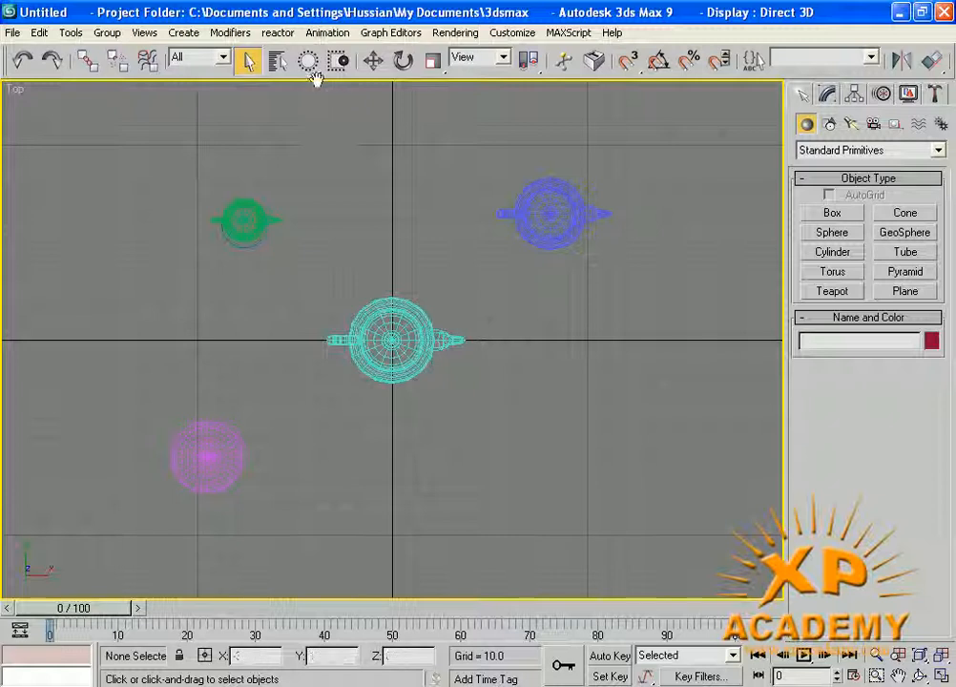
# - With Fence Selection Region, outline and select the green teapot and sphere, then clear
pyautogui.moveTo(313, 68); pyautogui.dragTo(318, 156)
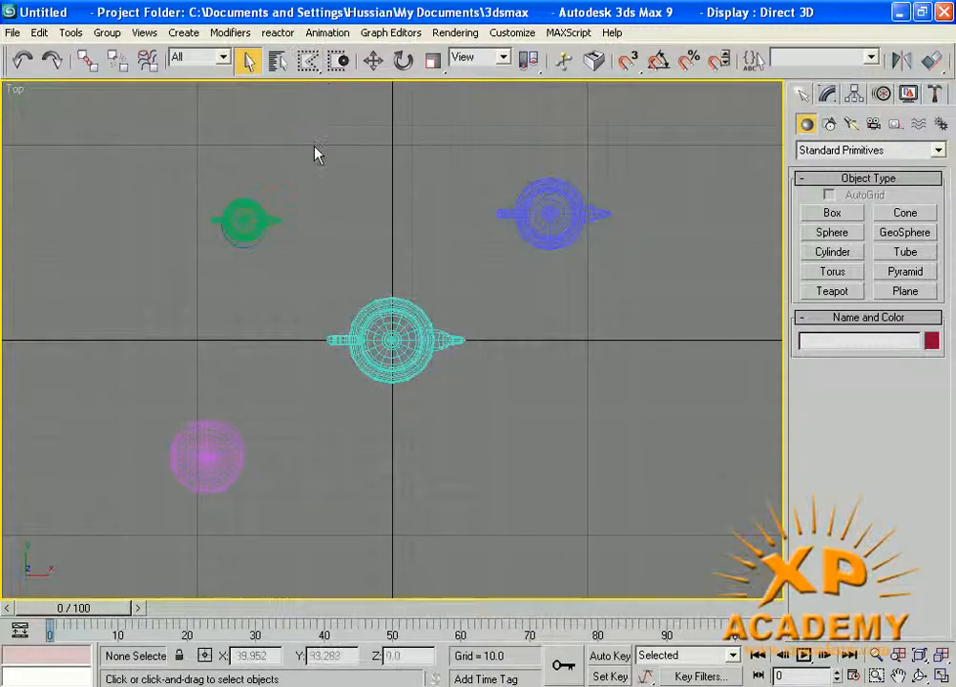
pyautogui.click(162, 286)
pyautogui.click(162, 181)
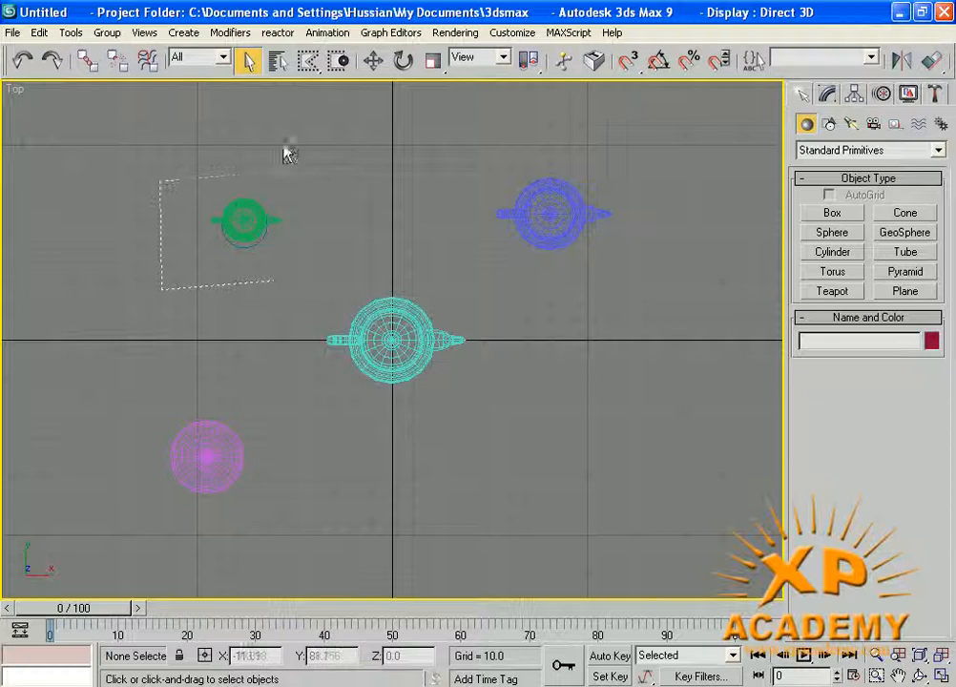
pyautogui.click(330, 168)
pyautogui.click(310, 463)
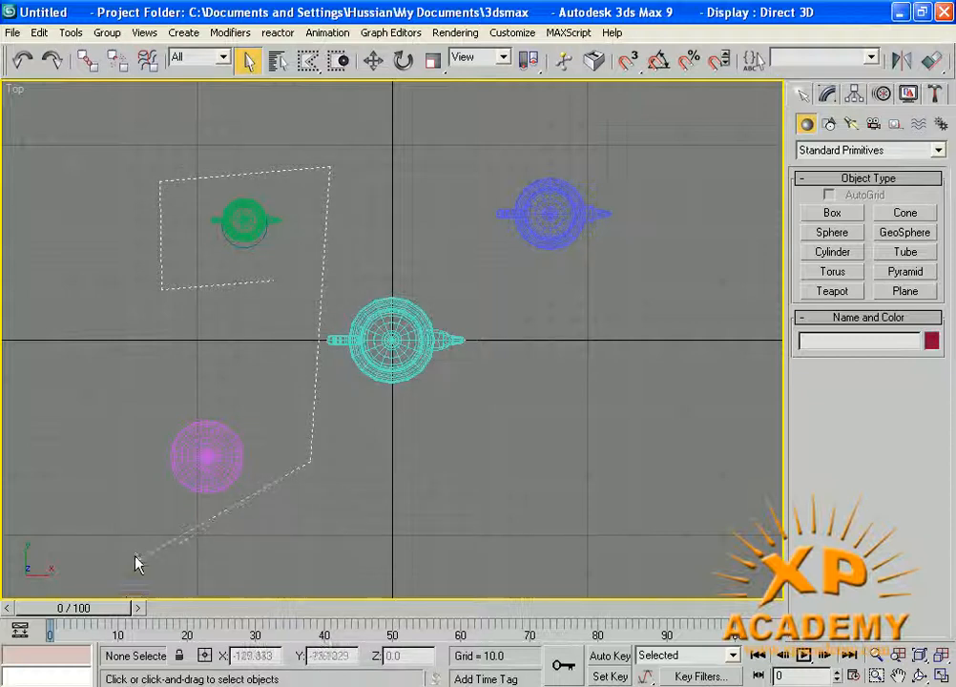
pyautogui.click(101, 387)
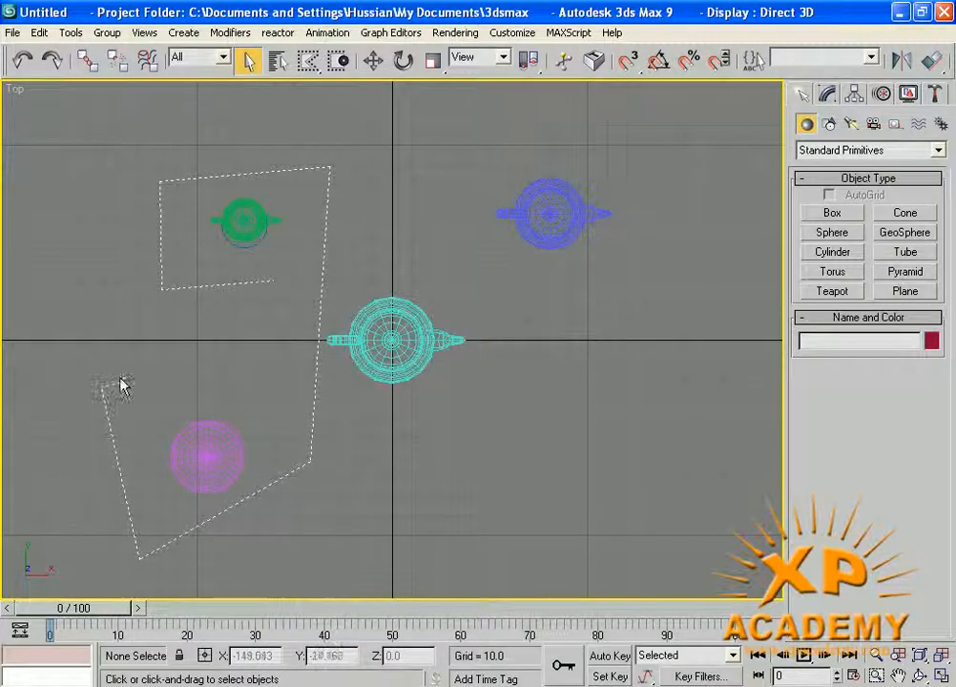
pyautogui.doubleClick(184, 346)
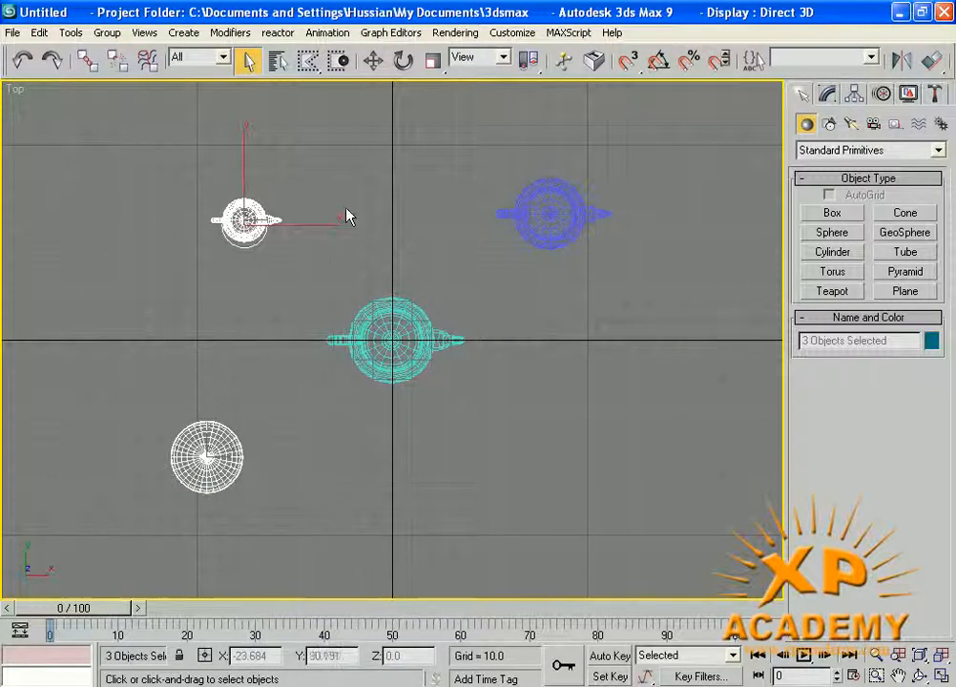
pyautogui.click(434, 255)
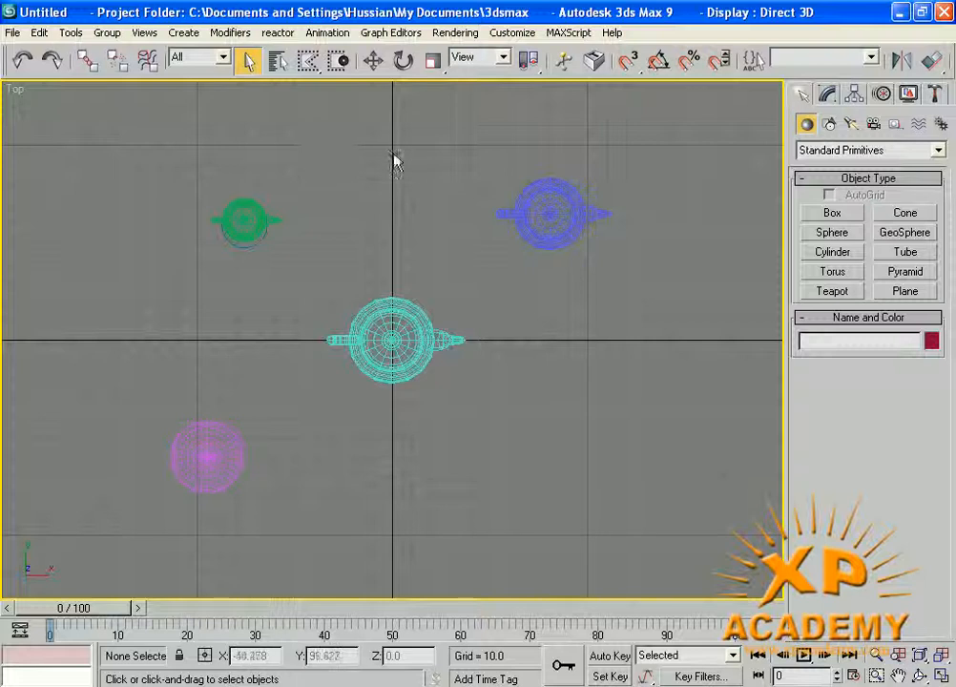
# - Draw a second fence enclosing the three teapots to select them
pyautogui.moveTo(306, 152); pyautogui.dragTo(340, 172)
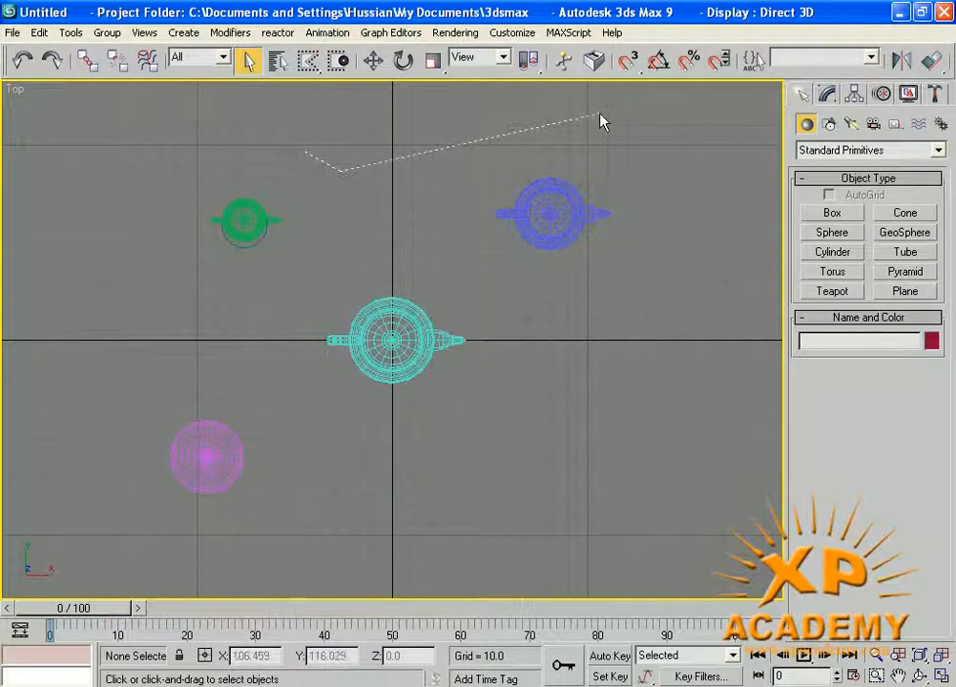
pyautogui.click(677, 378)
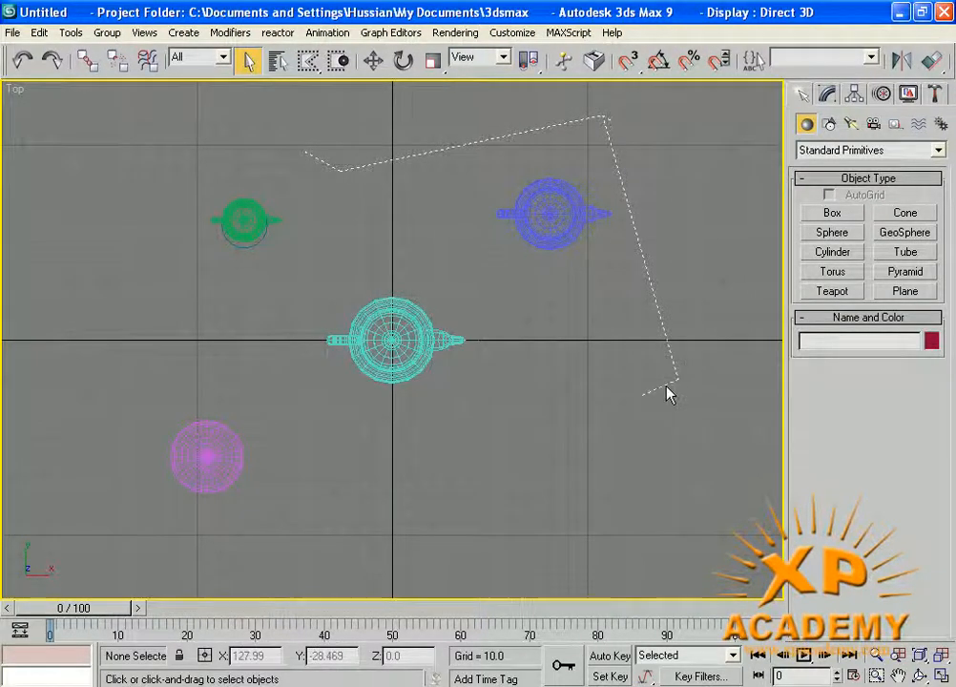
pyautogui.click(453, 533)
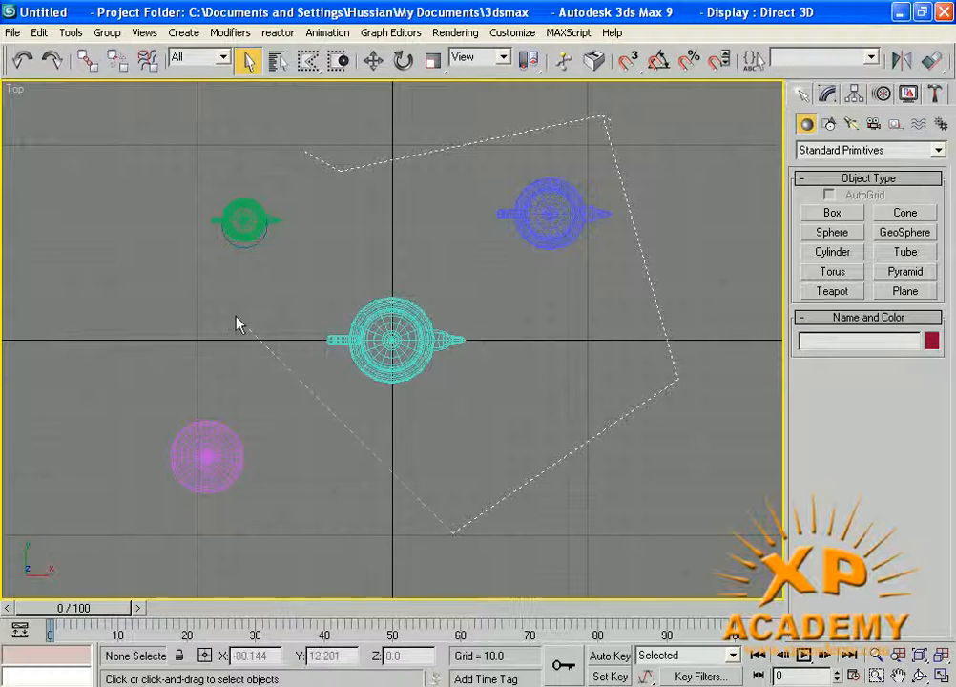
pyautogui.click(213, 282)
pyautogui.doubleClick(169, 145)
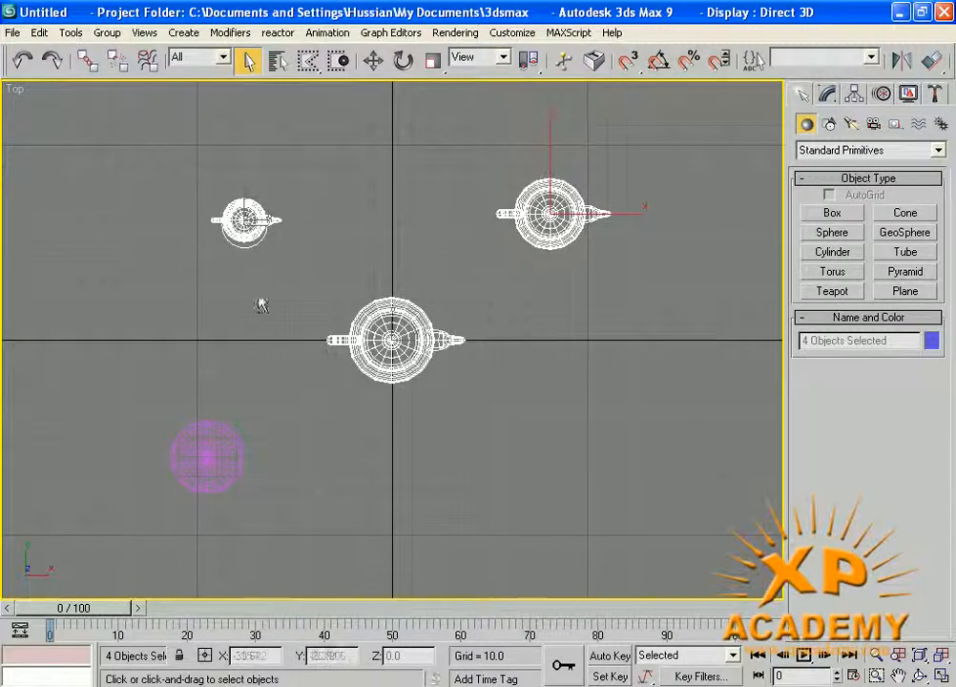
# - Switch to Lasso region, loop around all five objects, then choose Paint Selection Region
pyautogui.moveTo(308, 60); pyautogui.dragTo(307, 179)
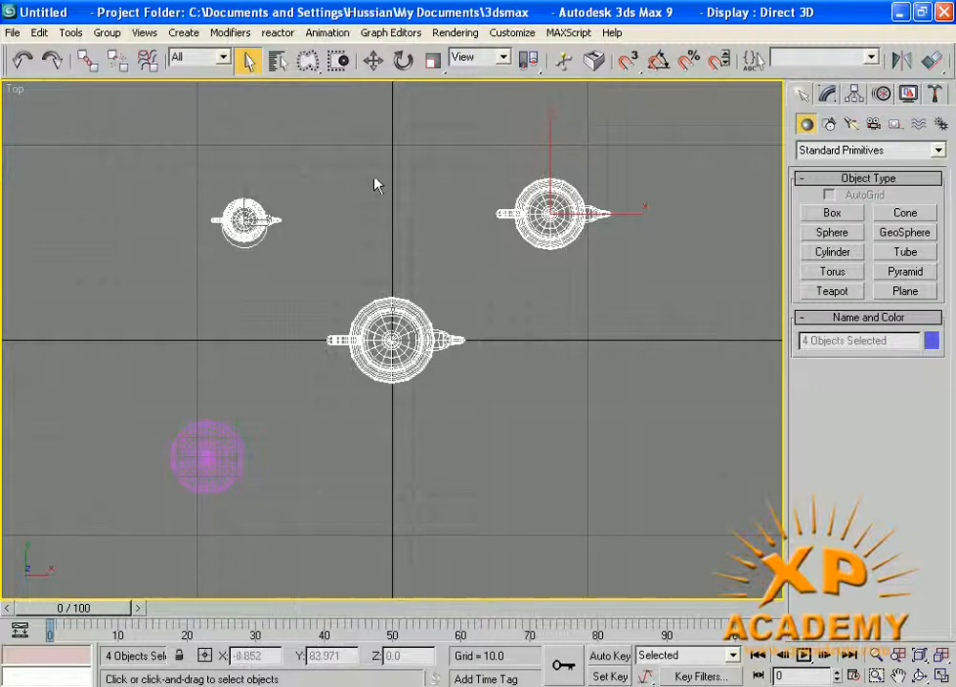
pyautogui.click(380, 235)
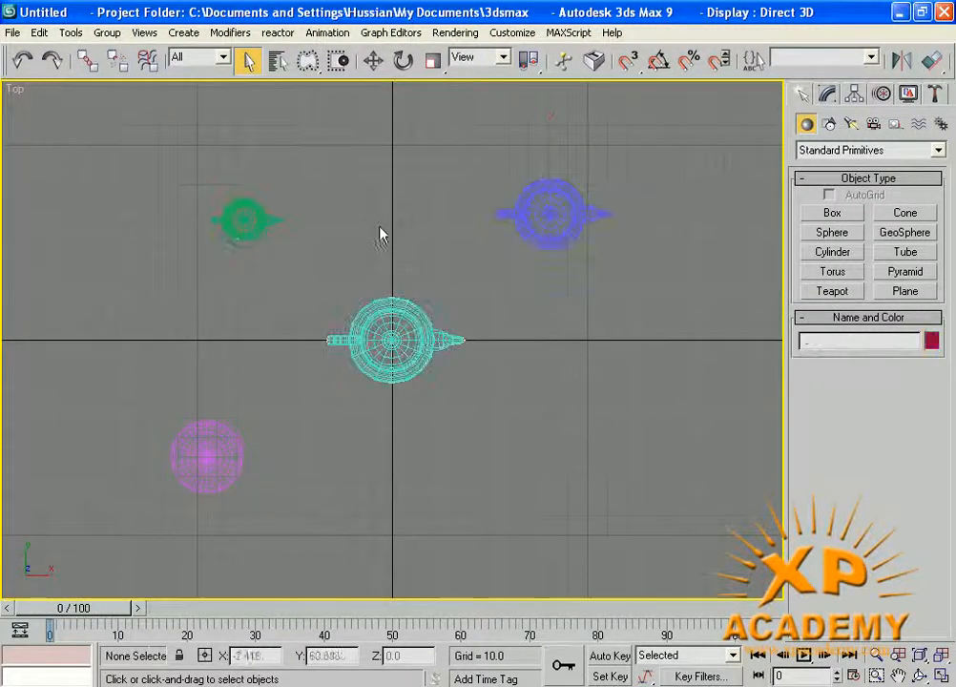
pyautogui.moveTo(371, 225); pyautogui.dragTo(330, 250)
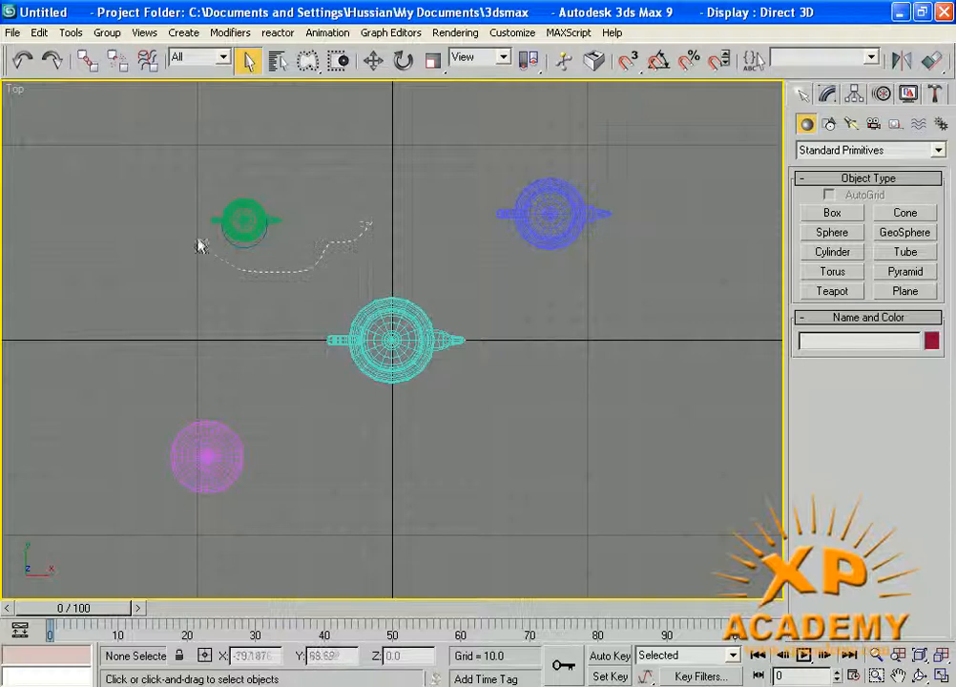
pyautogui.moveTo(198, 245)
pyautogui.mouseDown()
pyautogui.moveTo(207, 153)
pyautogui.moveTo(362, 128)
pyautogui.moveTo(565, 133)
pyautogui.moveTo(642, 355)
pyautogui.moveTo(296, 425)
pyautogui.moveTo(183, 516)
pyautogui.moveTo(105, 371)
pyautogui.mouseUp()
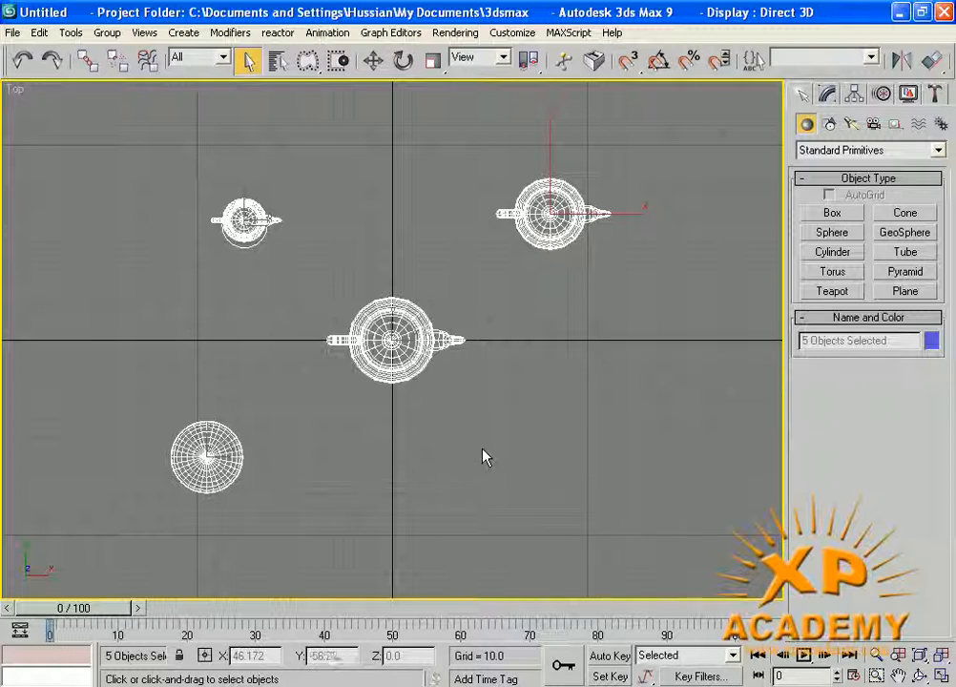
pyautogui.click(404, 292)
pyautogui.moveTo(393, 268)
pyautogui.mouseDown()
pyautogui.moveTo(444, 267)
pyautogui.moveTo(467, 514)
pyautogui.moveTo(231, 470)
pyautogui.moveTo(632, 193)
pyautogui.moveTo(632, 352)
pyautogui.moveTo(613, 462)
pyautogui.mouseUp()
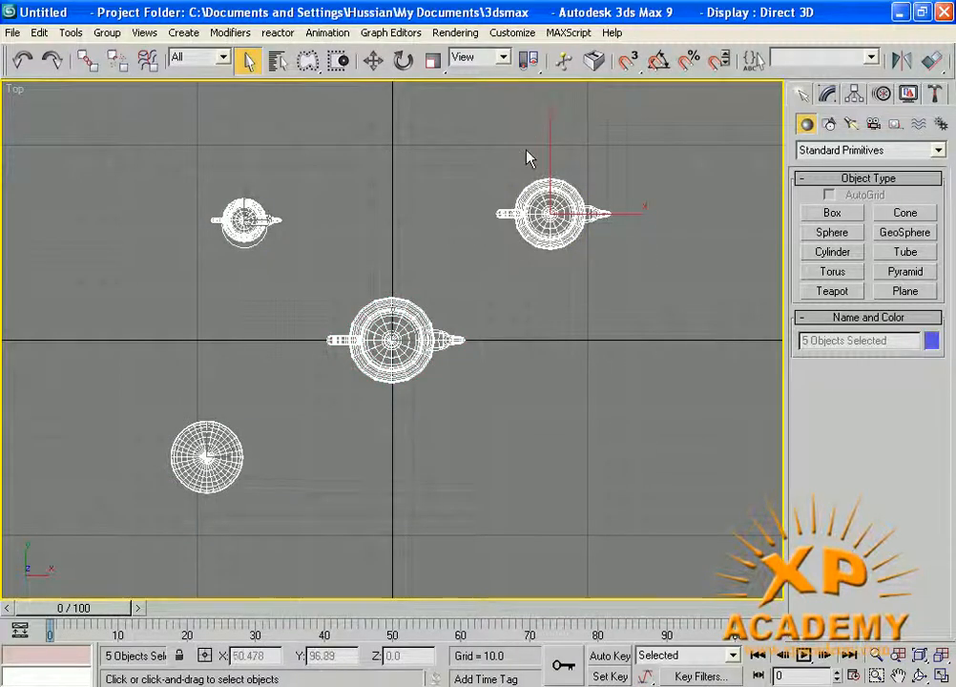
pyautogui.moveTo(309, 61)
pyautogui.mouseDown()
pyautogui.moveTo(320, 81)
pyautogui.moveTo(315, 213)
pyautogui.mouseUp()
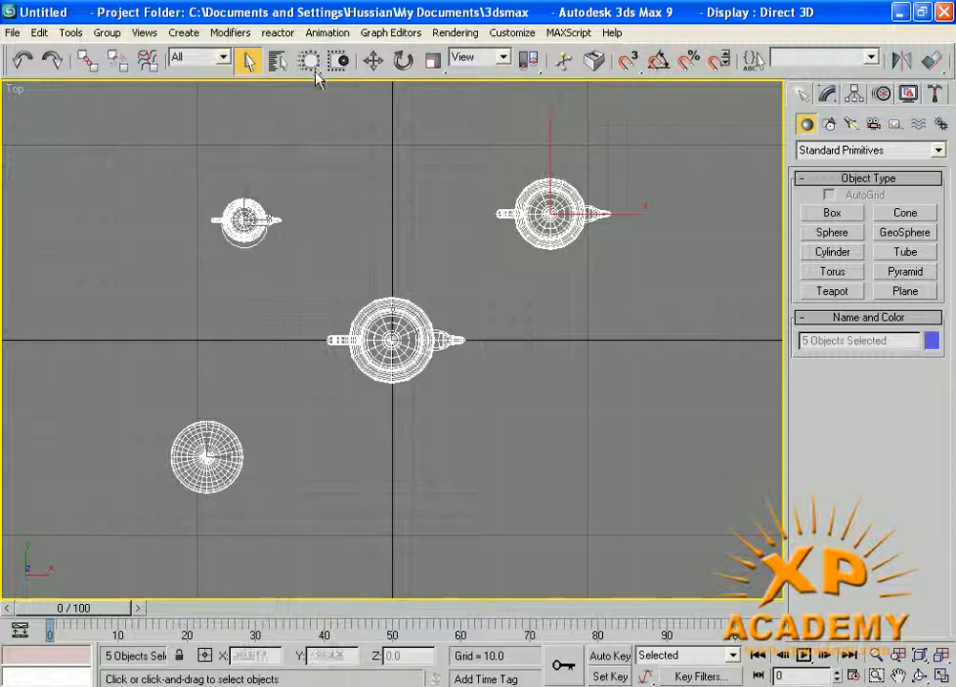
# - Paint the sphere and top-left teapot in, paint the centre teapot out, then return to Rectangular and clear
pyautogui.click(570, 343)
pyautogui.moveTo(681, 540)
pyautogui.mouseDown()
pyautogui.moveTo(637, 449)
pyautogui.moveTo(486, 470)
pyautogui.moveTo(238, 378)
pyautogui.moveTo(295, 226)
pyautogui.moveTo(515, 220)
pyautogui.moveTo(531, 343)
pyautogui.moveTo(366, 439)
pyautogui.moveTo(391, 329)
pyautogui.moveTo(674, 474)
pyautogui.moveTo(250, 245)
pyautogui.moveTo(612, 194)
pyautogui.mouseUp()
pyautogui.moveTo(221, 162)
pyautogui.mouseDown()
pyautogui.moveTo(214, 164)
pyautogui.moveTo(264, 246)
pyautogui.moveTo(508, 312)
pyautogui.moveTo(209, 436)
pyautogui.mouseUp()
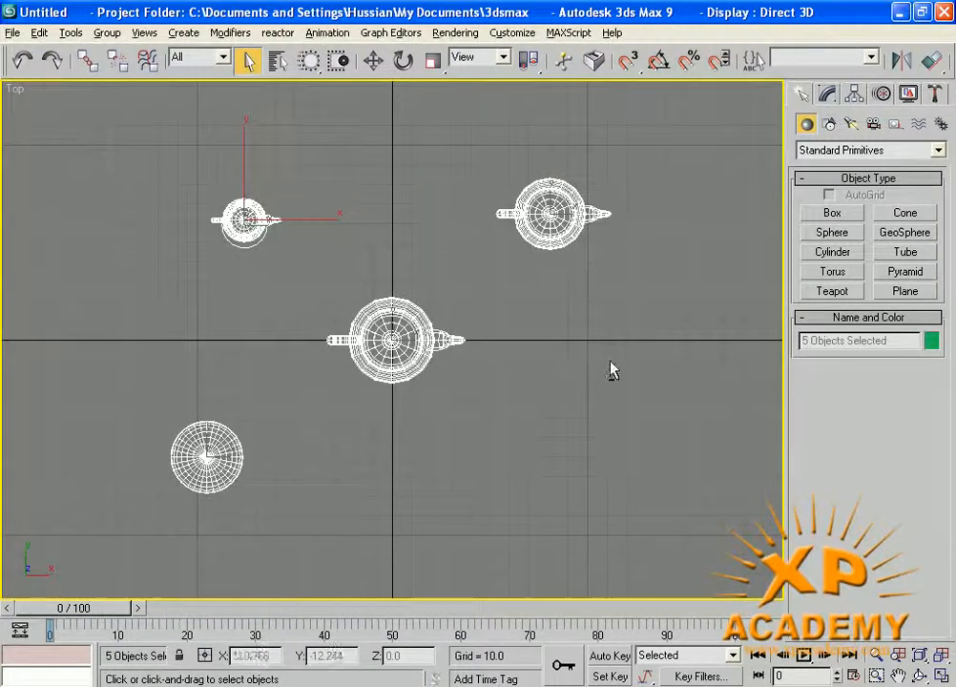
pyautogui.moveTo(610, 369)
pyautogui.keyDown('alt'); pyautogui.mouseDown()
pyautogui.moveTo(380, 369)
pyautogui.moveTo(271, 289)
pyautogui.moveTo(241, 214)
pyautogui.mouseUp(); pyautogui.keyUp('alt')
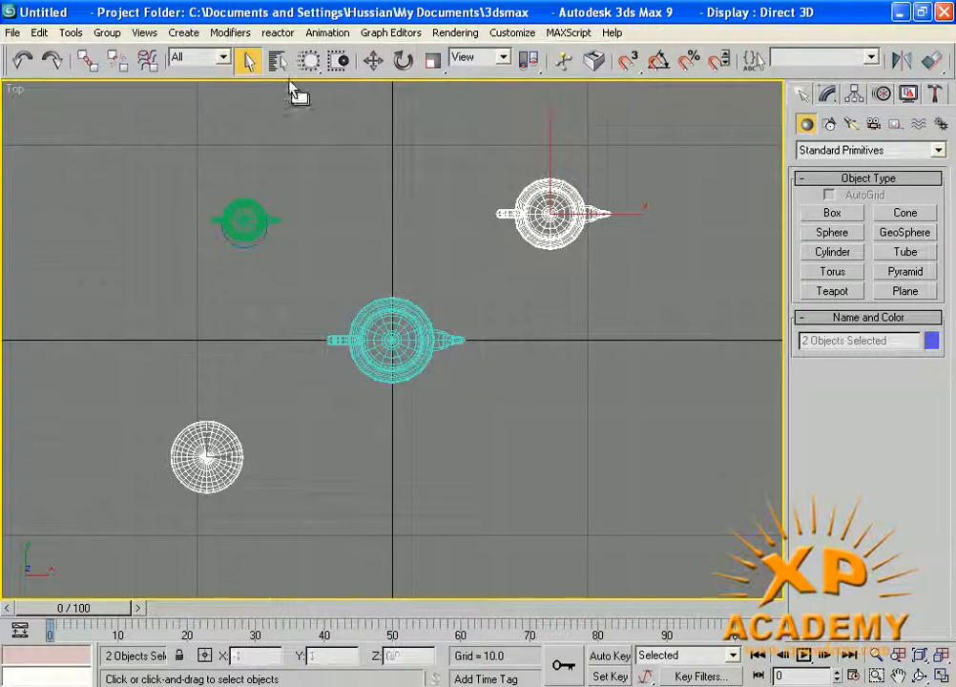
pyautogui.press('q')
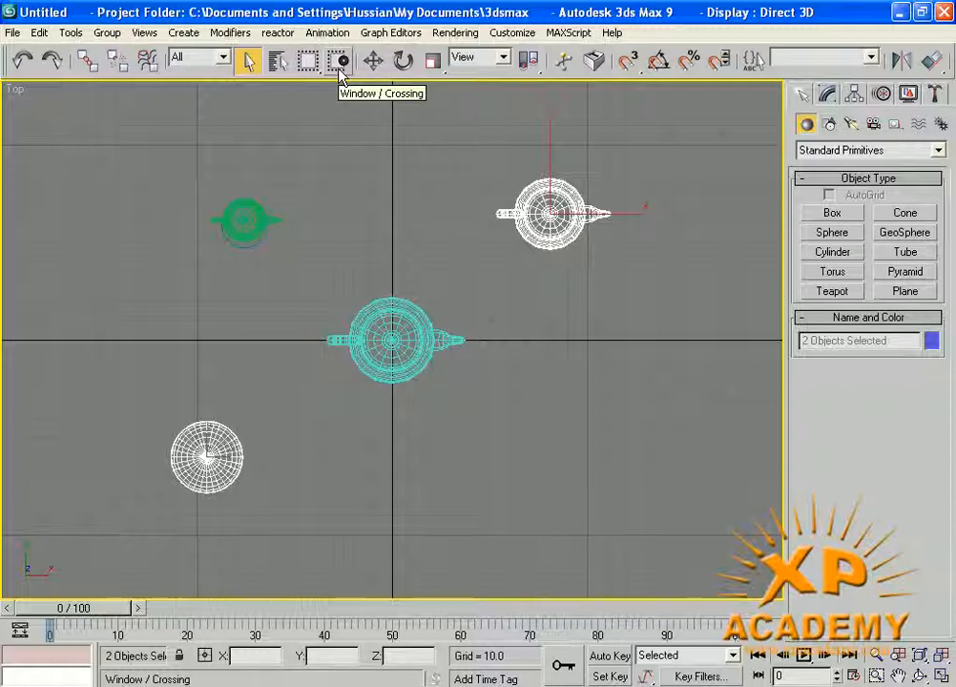
pyautogui.click(403, 134)
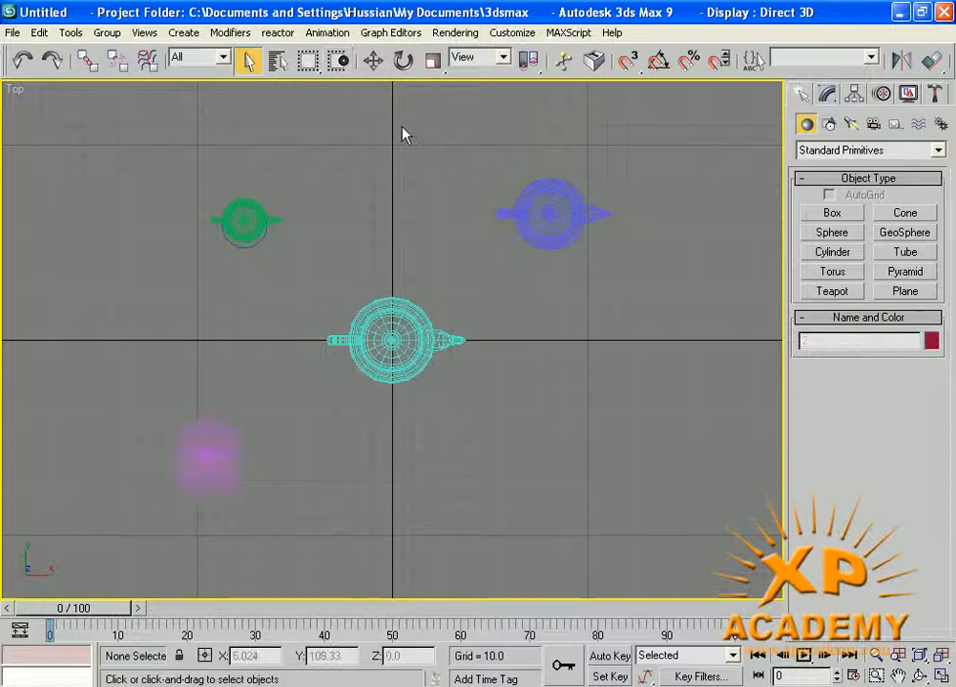
# - Drag rectangles in the Top view until only the cyan teapot is selected, then clear
pyautogui.moveTo(355, 130); pyautogui.dragTo(552, 266)
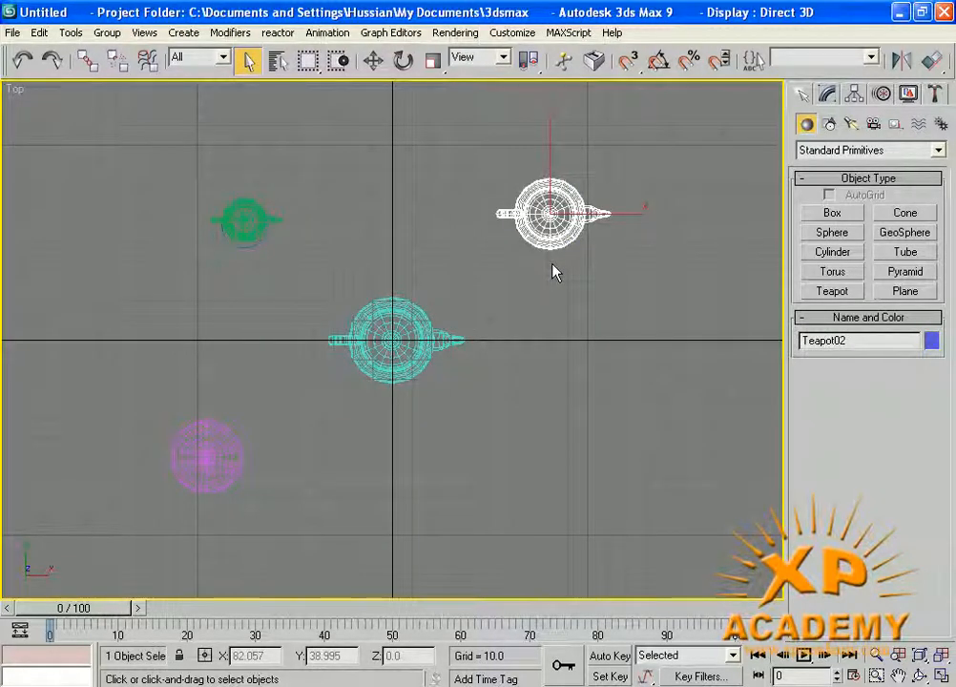
pyautogui.click(556, 279)
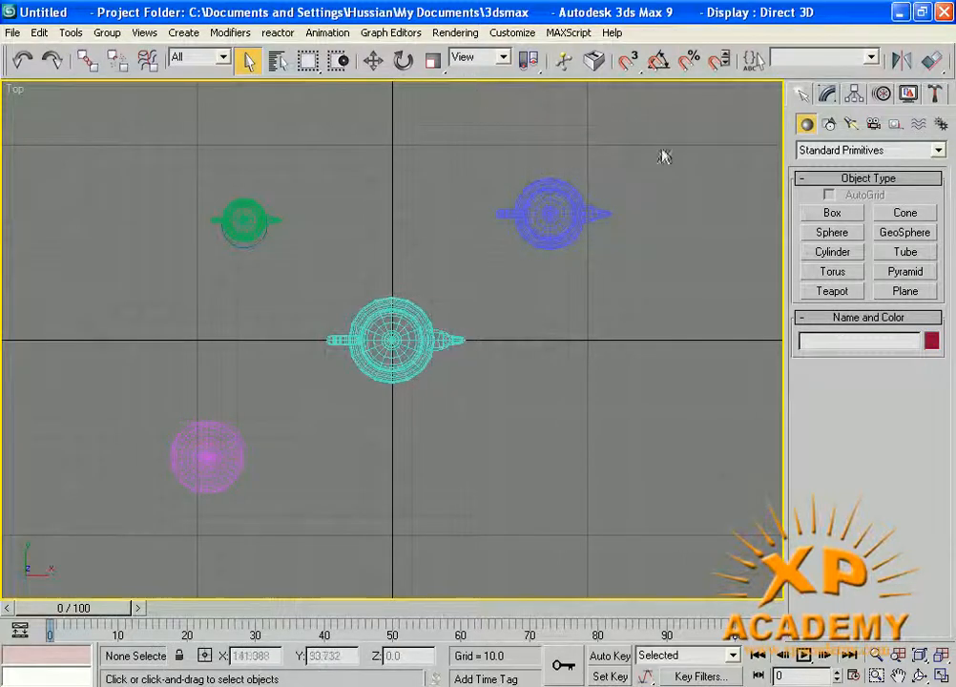
pyautogui.moveTo(683, 143); pyautogui.dragTo(213, 210)
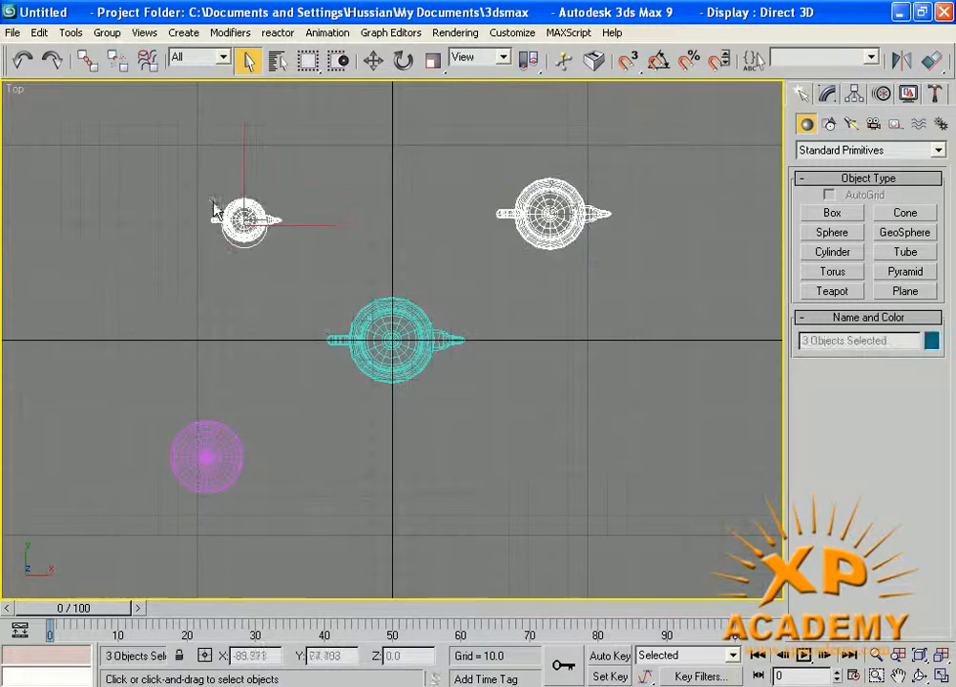
pyautogui.moveTo(205, 297); pyautogui.dragTo(546, 406)
pyautogui.moveTo(620, 391); pyautogui.dragTo(462, 176)
pyautogui.click(433, 163)
# - Select two teapots with a rectangle, clear the selection, and restore four viewports with Alt+W
pyautogui.moveTo(379, 174); pyautogui.dragTo(548, 390)
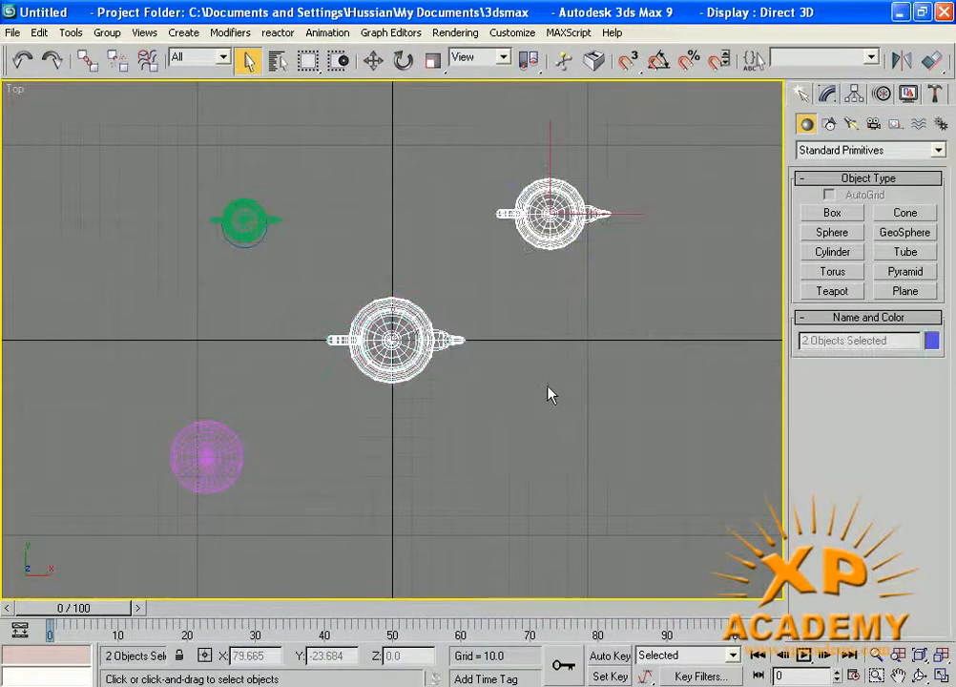
pyautogui.click(434, 194)
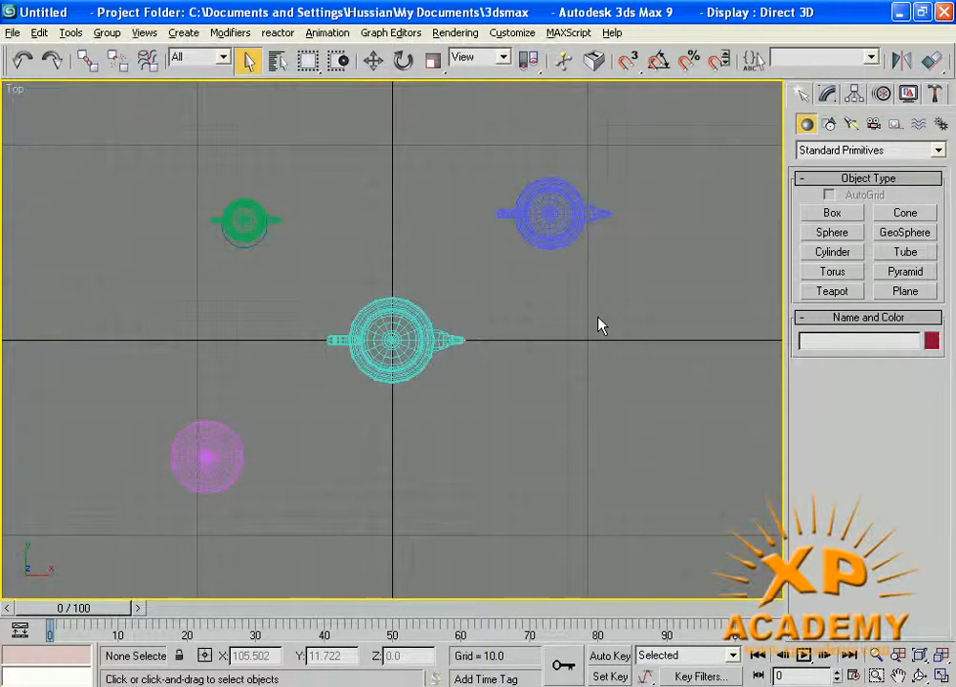
pyautogui.hotkey('alt', 'w')
# - Drag several marquees over the green teapot and cylinder in the Perspective view, clearing between tries
pyautogui.moveTo(466, 347); pyautogui.dragTo(556, 422)
pyautogui.click(474, 373)
pyautogui.moveTo(475, 359); pyautogui.dragTo(604, 422)
pyautogui.click(618, 379)
pyautogui.moveTo(475, 361); pyautogui.dragTo(568, 397)
pyautogui.click(475, 359)
pyautogui.moveTo(474, 359); pyautogui.dragTo(592, 404)
# - Clear the selection and switch region selection from Crossing to Window mode
pyautogui.click(442, 373)
pyautogui.click(452, 378)
pyautogui.click(599, 388)
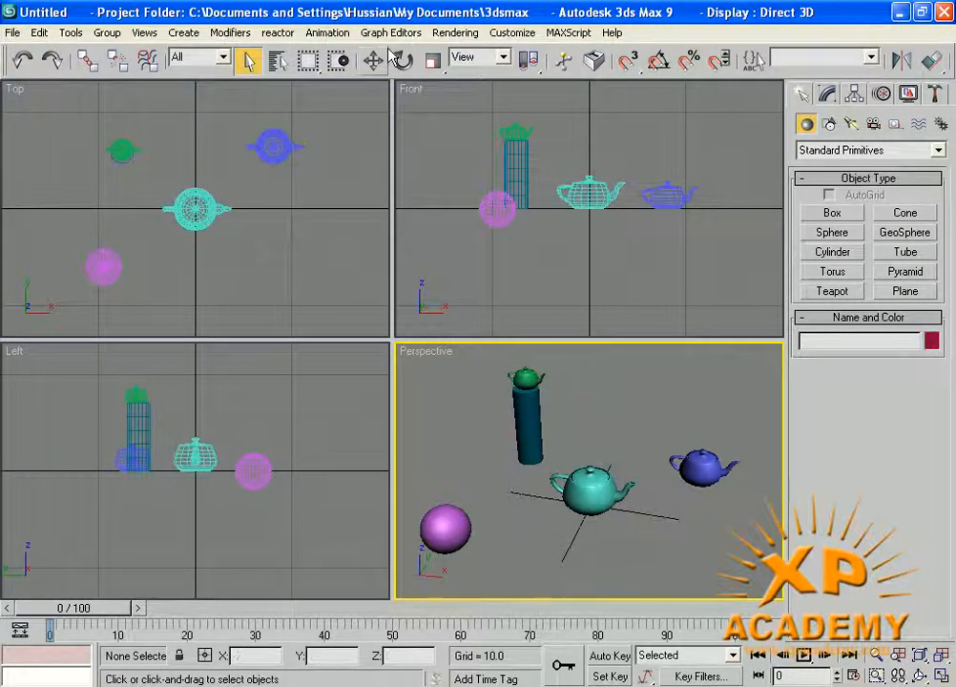
pyautogui.click(340, 61)
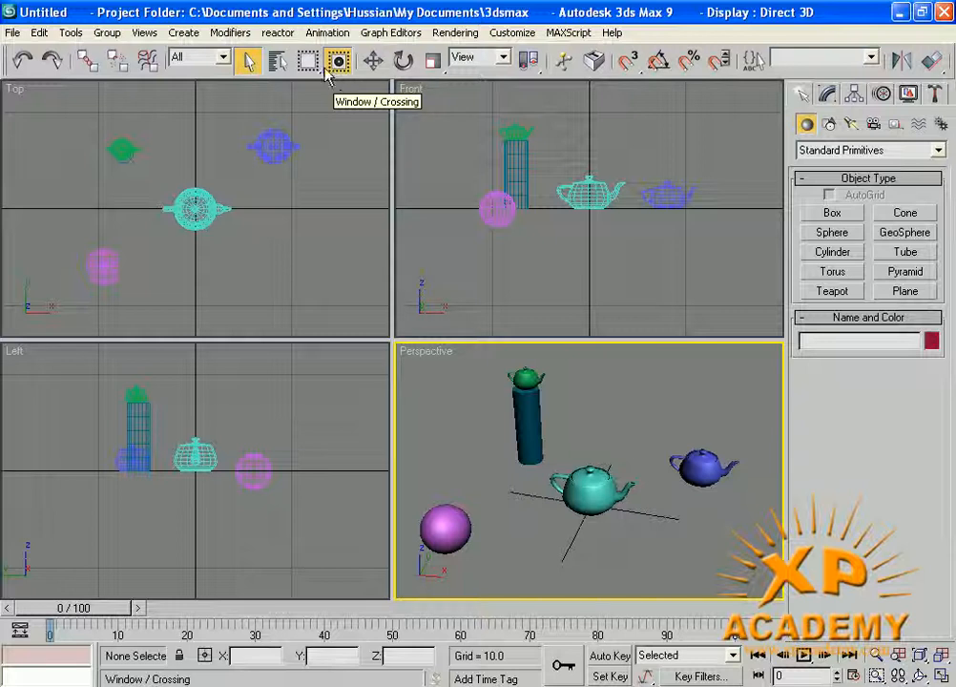
pyautogui.moveTo(516, 372); pyautogui.dragTo(588, 461)
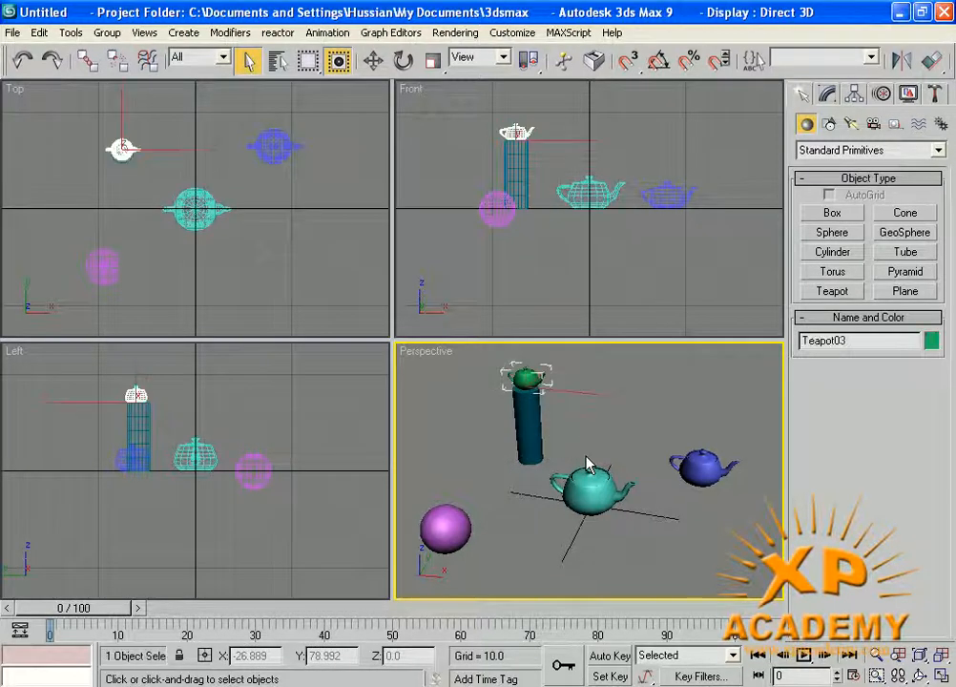
pyautogui.click(480, 429)
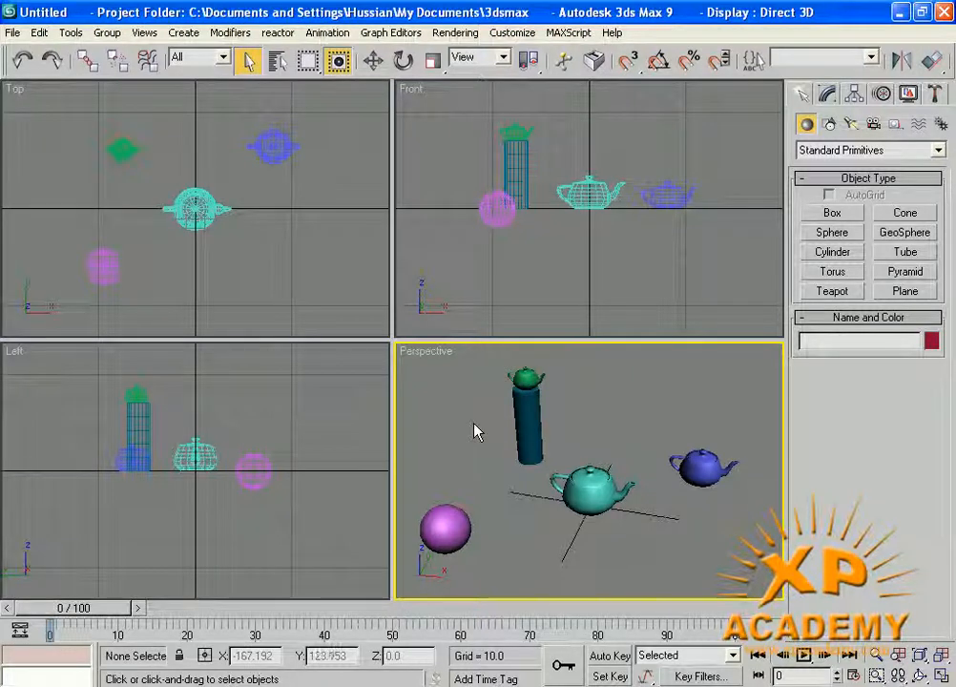
pyautogui.click(348, 120)
pyautogui.moveTo(347, 114); pyautogui.dragTo(245, 188)
pyautogui.moveTo(75, 126); pyautogui.dragTo(148, 186)
pyautogui.moveTo(80, 212); pyautogui.dragTo(133, 286)
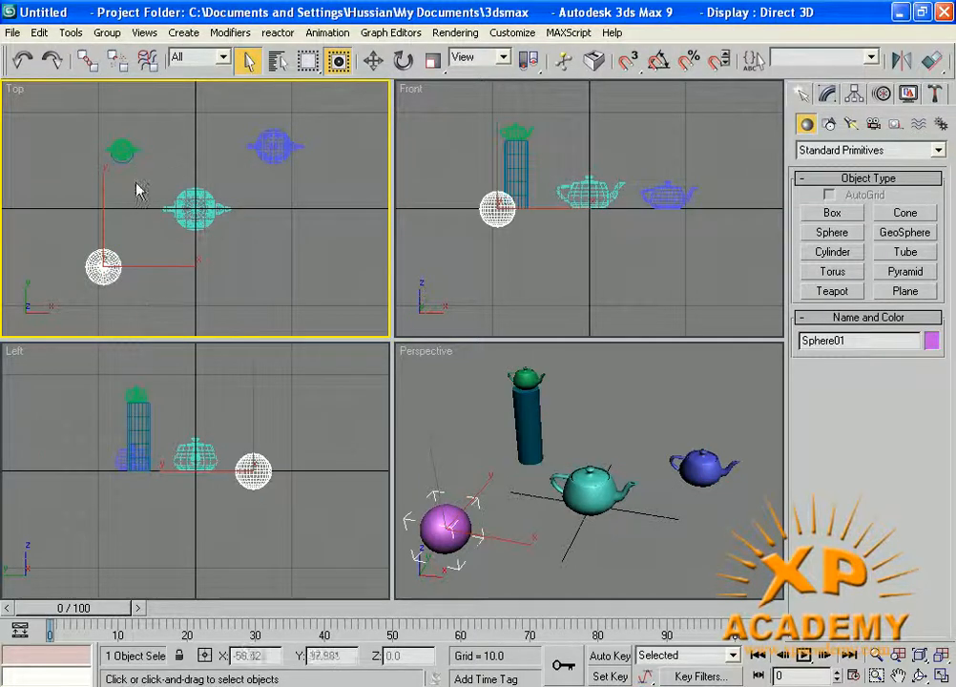
pyautogui.moveTo(145, 176); pyautogui.dragTo(271, 267)
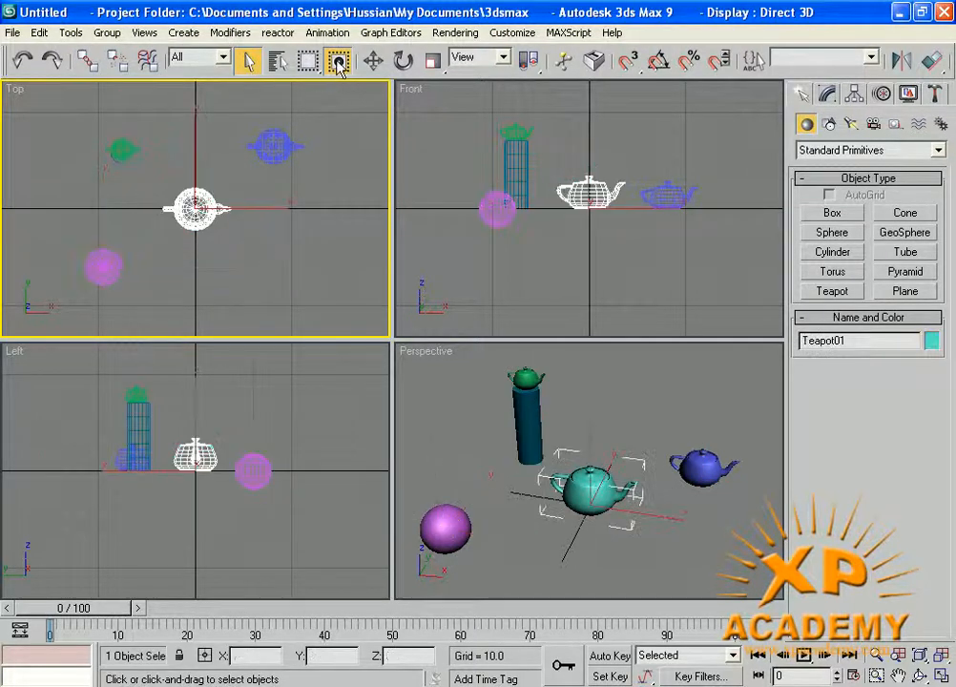
pyautogui.click(359, 141)
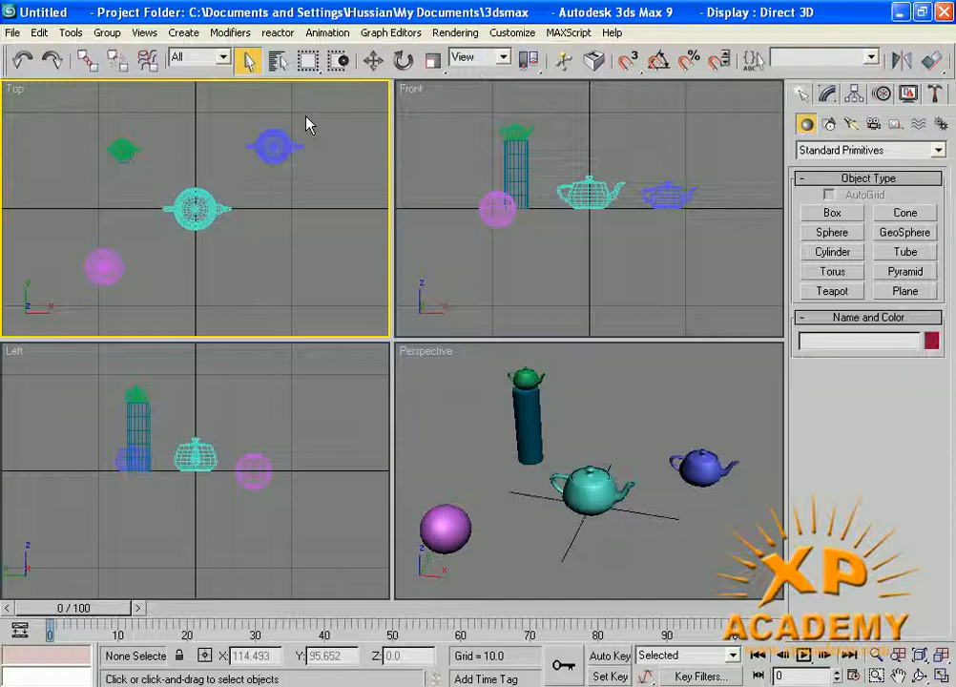
# - Select the green teapot, blue teapot, purple sphere and cylinder in turn, then start a 35.956 × 50.145 box
pyautogui.click(512, 128)
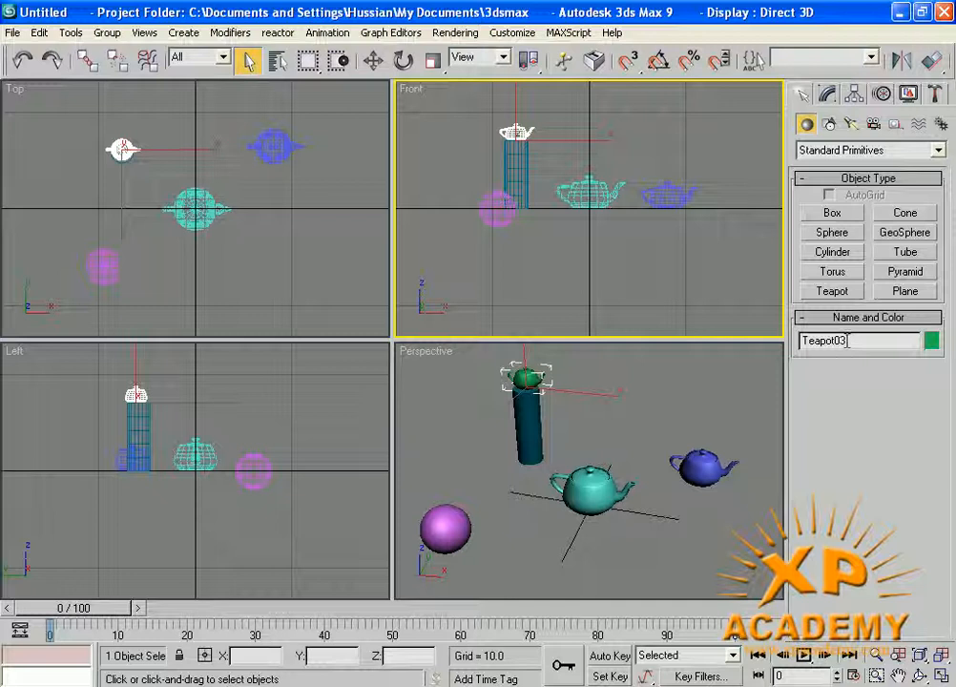
pyautogui.click(667, 196)
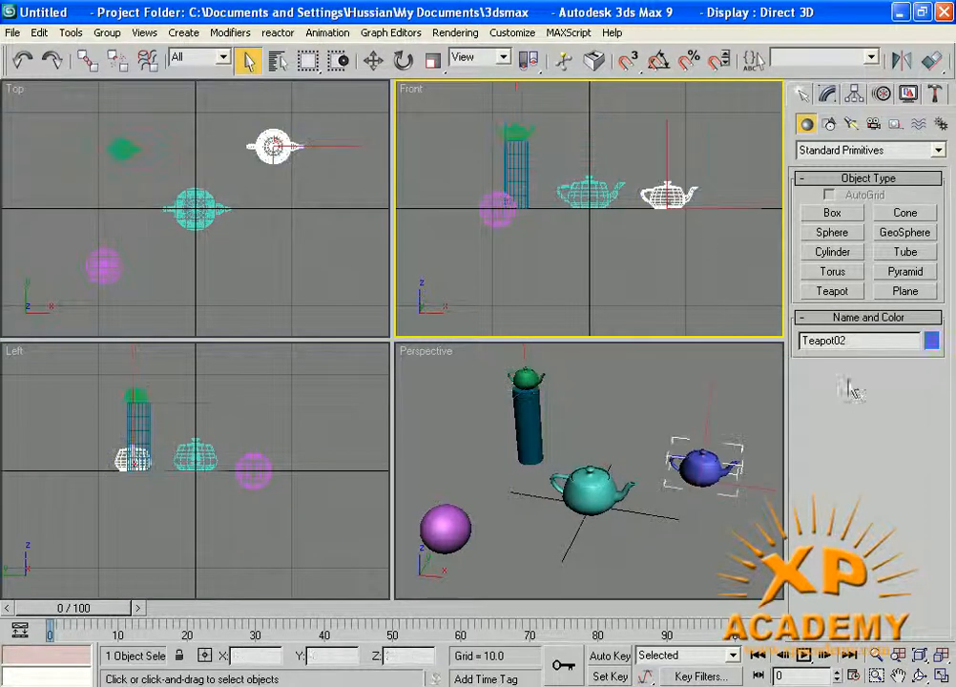
pyautogui.click(444, 528)
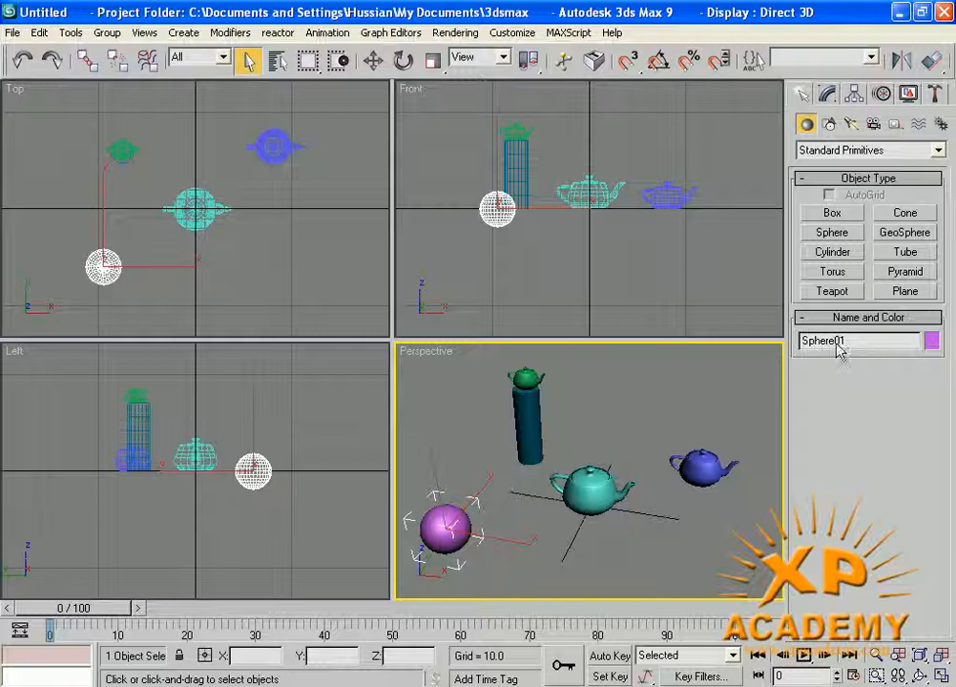
pyautogui.click(534, 436)
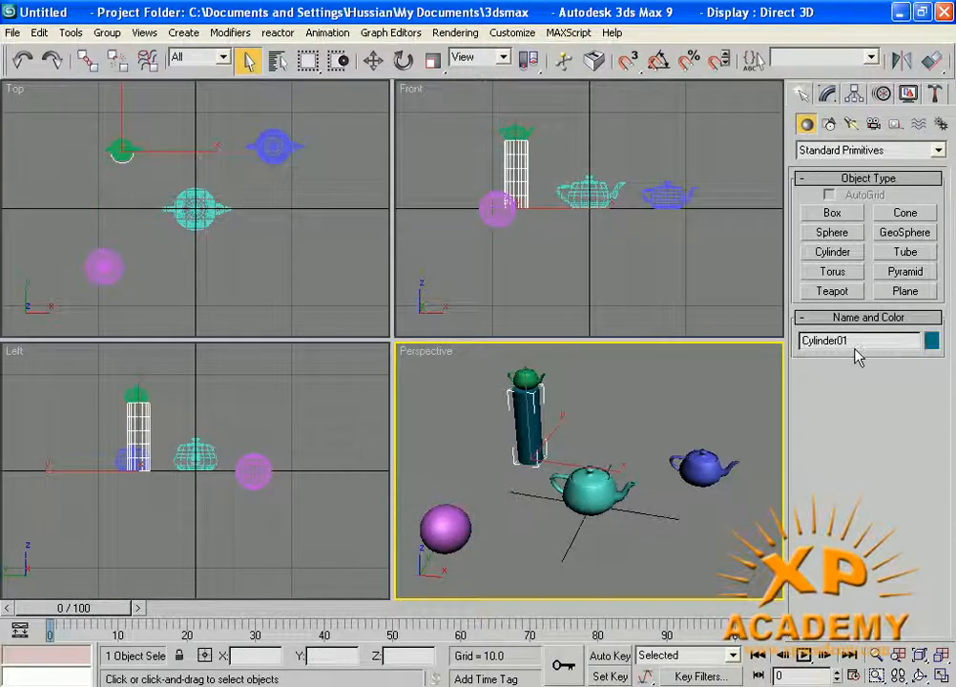
pyautogui.click(832, 214)
pyautogui.moveTo(658, 538); pyautogui.dragTo(722, 578)
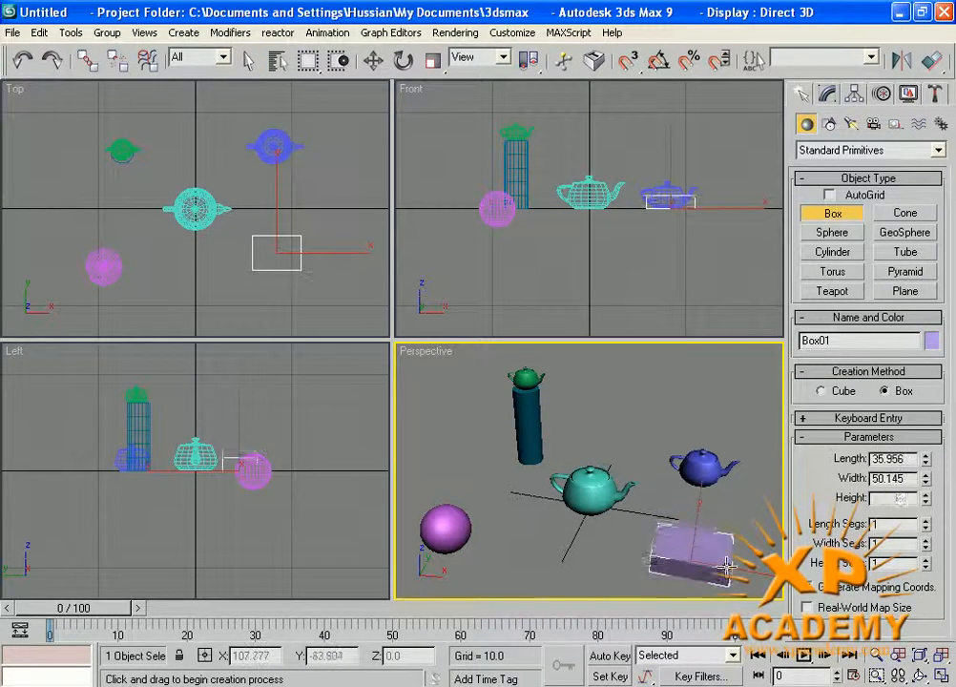
# - Finish the box at height 12.178 and rename Box01 to TABLE
pyautogui.click(728, 566)
pyautogui.moveTo(654, 552); pyautogui.dragTo(622, 520, button='middle')
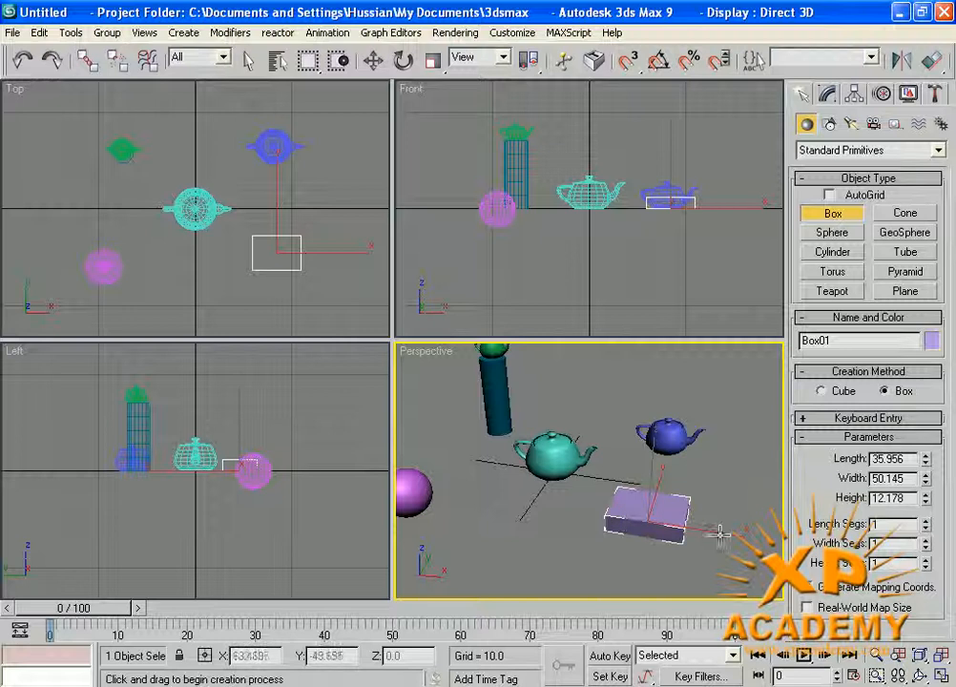
pyautogui.click(827, 92)
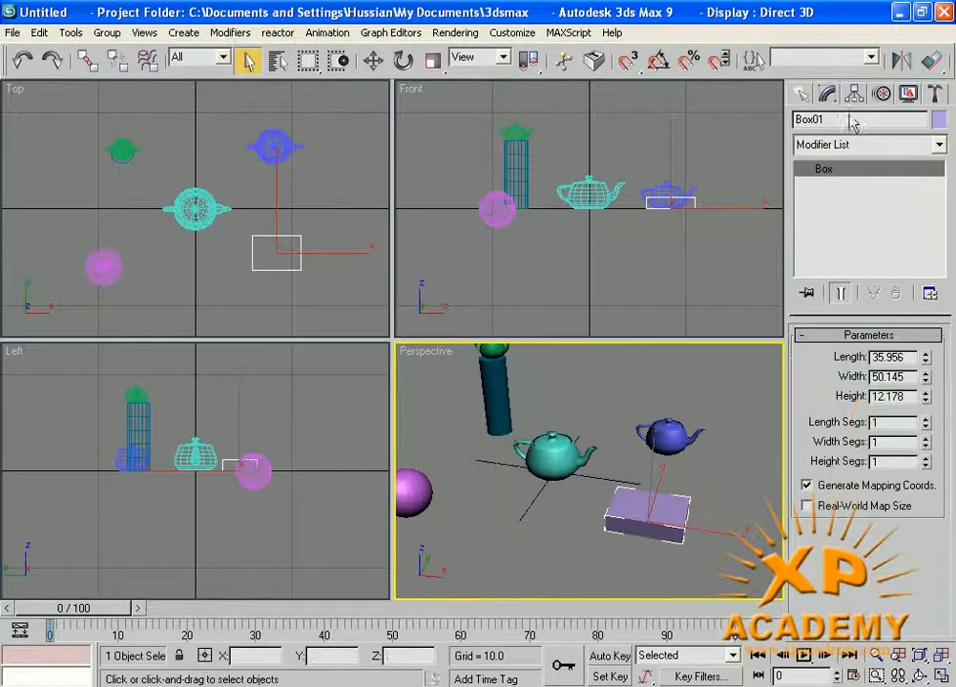
pyautogui.click(809, 119)
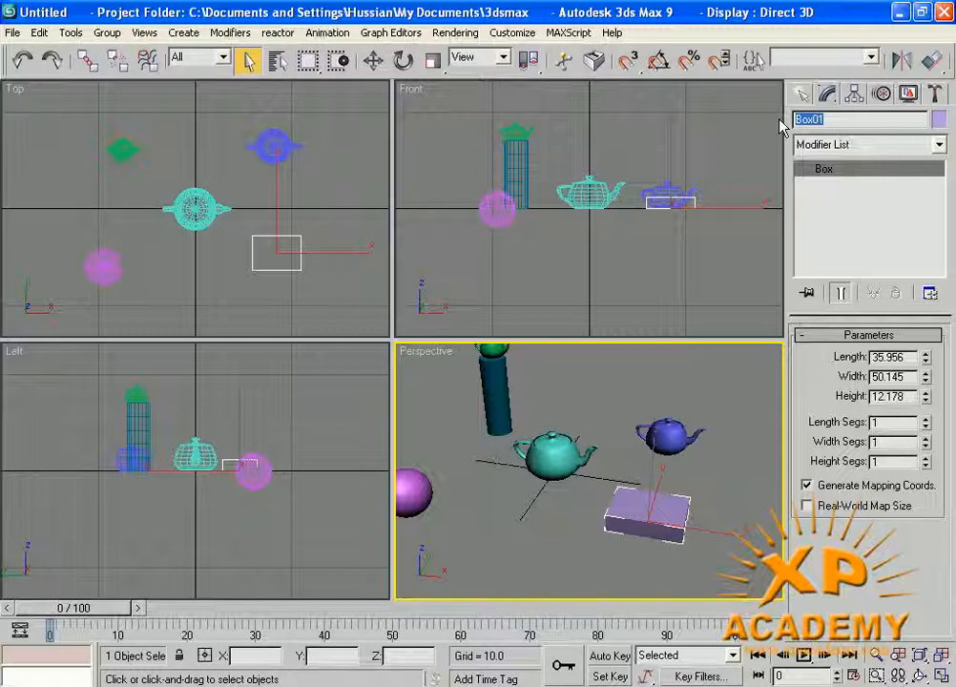
pyautogui.write('TABLE')
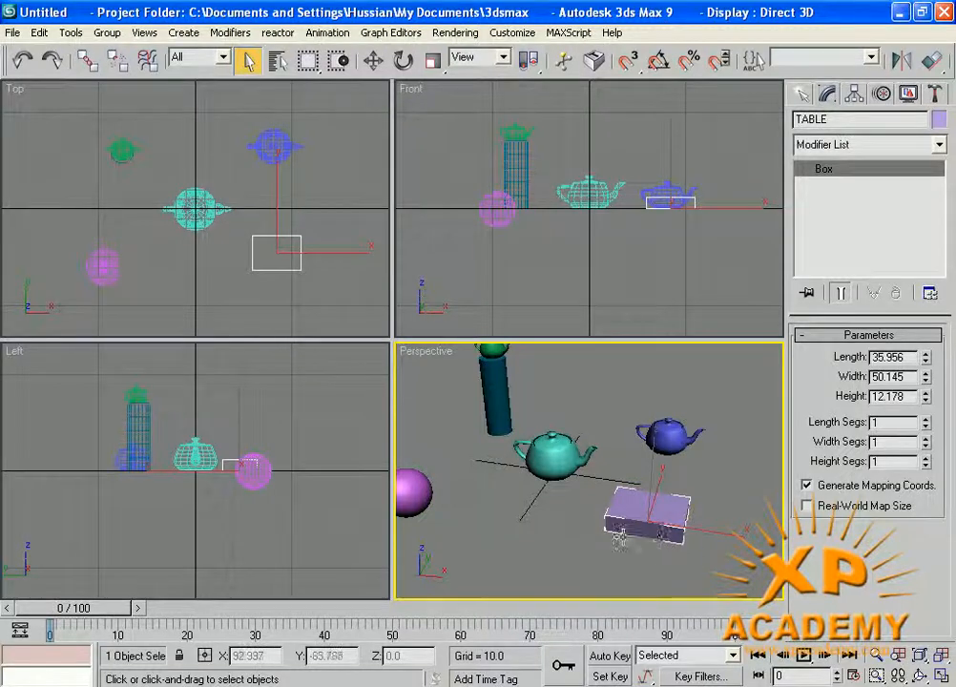
# - Maximize the Perspective viewport with Alt+W and recentre the scene
pyautogui.moveTo(608, 502); pyautogui.dragTo(621, 519, button='middle')
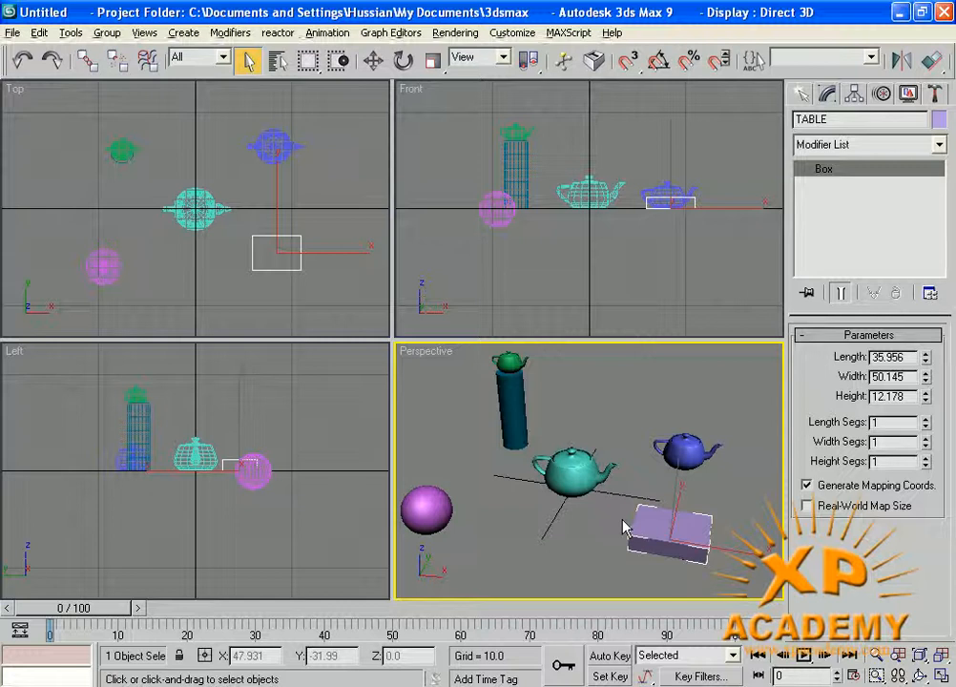
pyautogui.hotkey('alt', 'w')
pyautogui.moveTo(473, 196); pyautogui.dragTo(462, 205, button='middle')
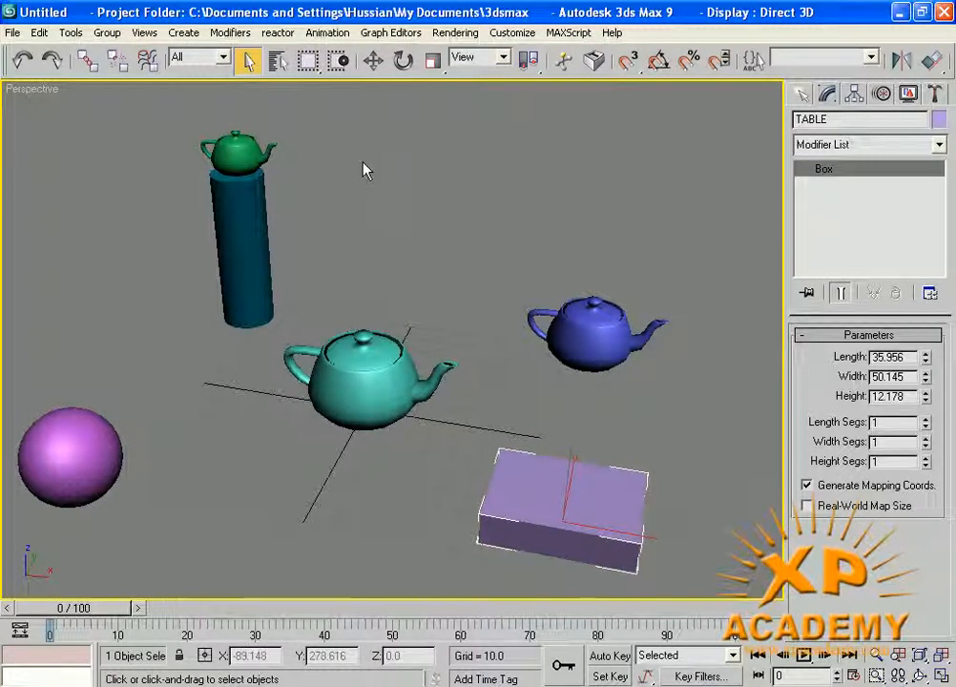
pyautogui.click(278, 63)
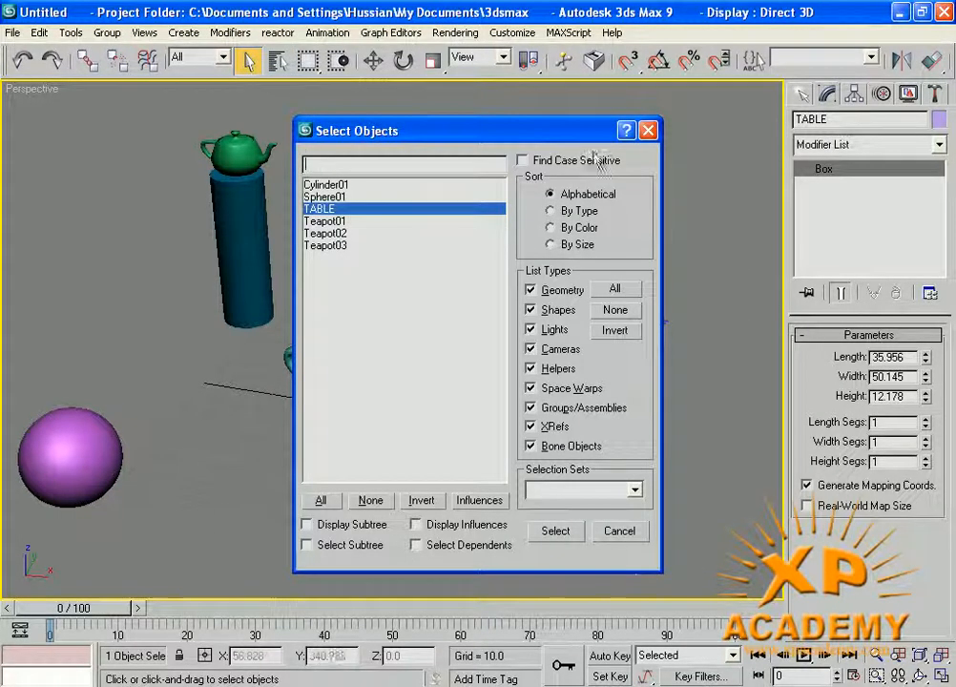
pyautogui.click(648, 131)
pyautogui.press('h')
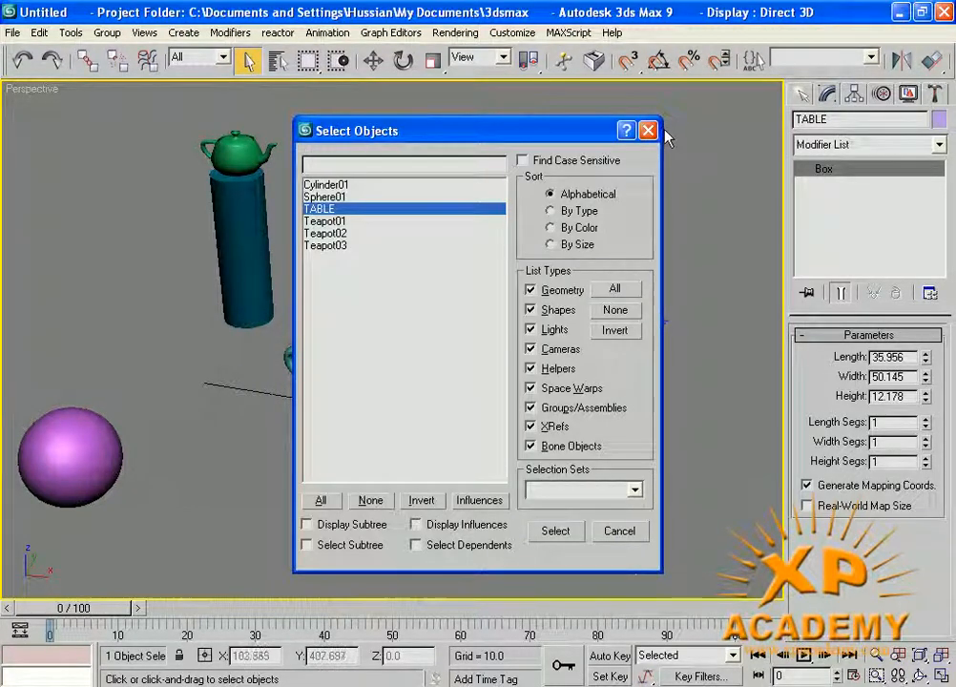
pyautogui.click(647, 131)
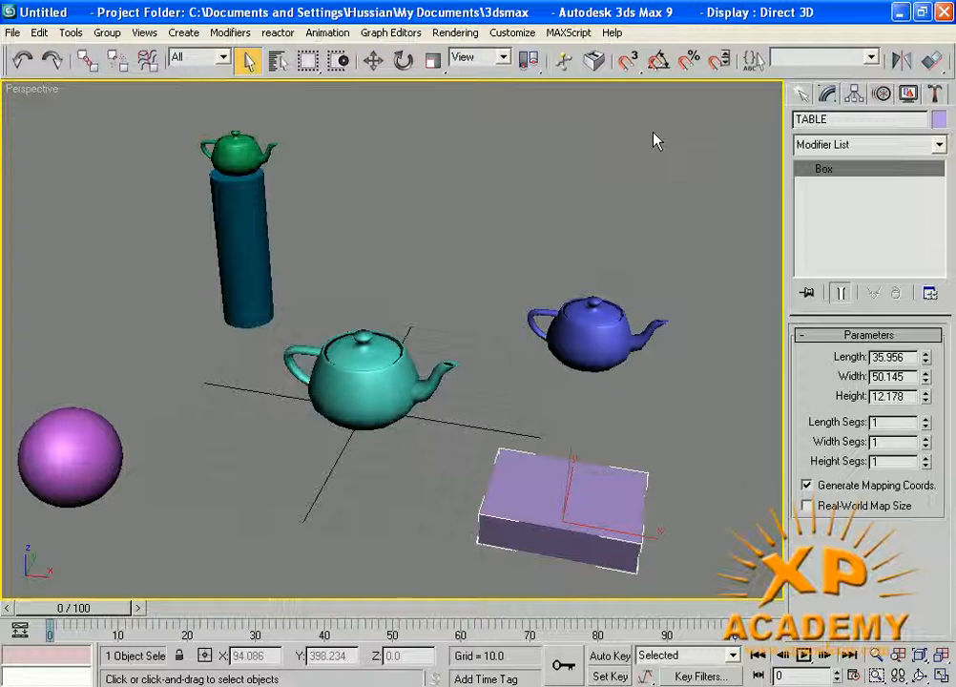
pyautogui.press('h')
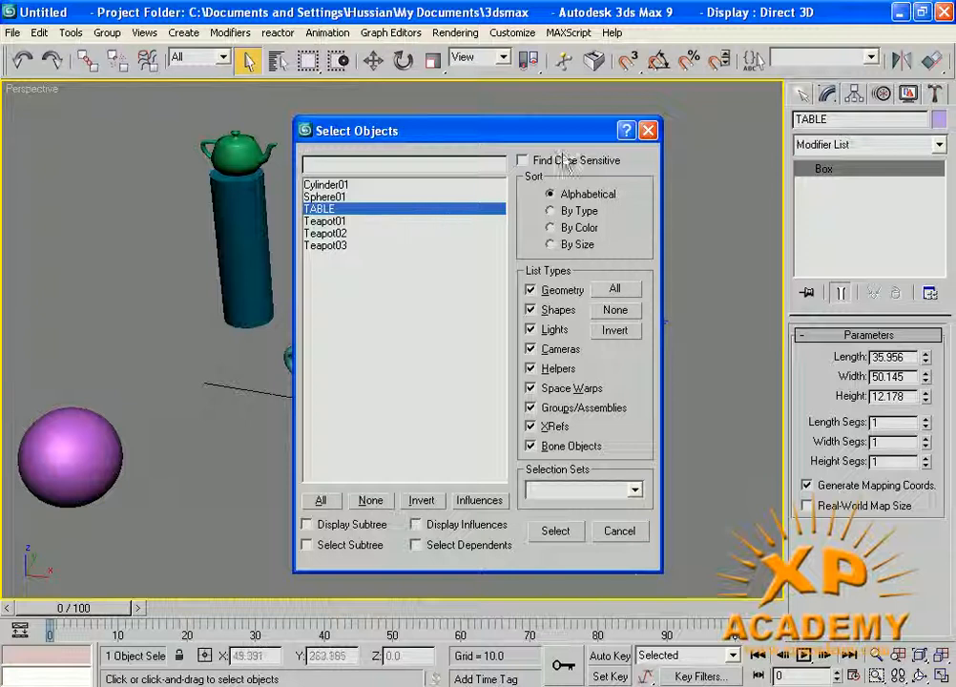
pyautogui.click(648, 129)
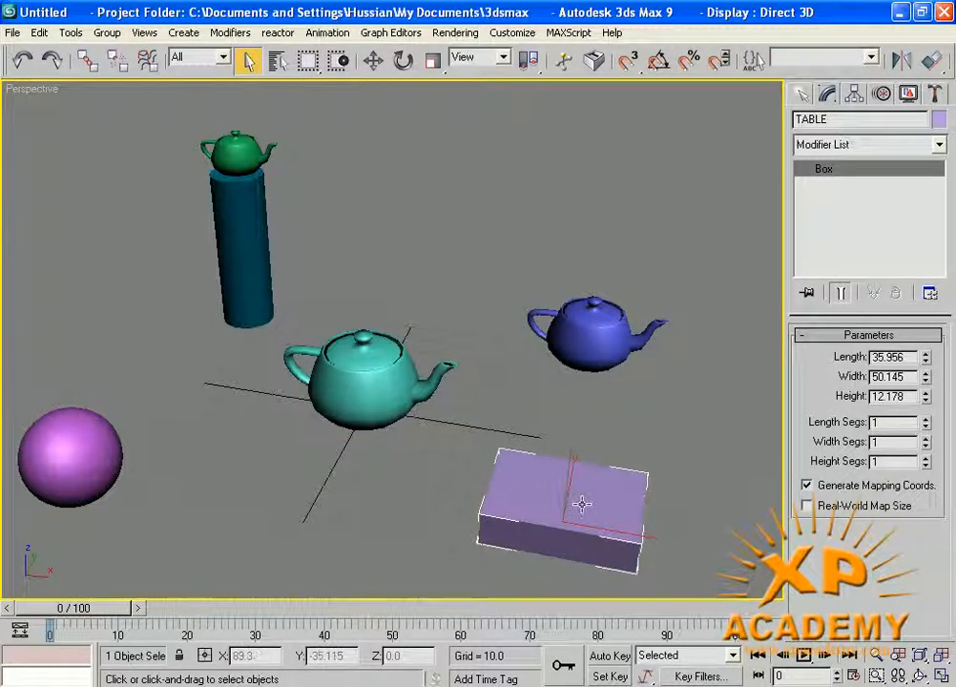
pyautogui.press('h')
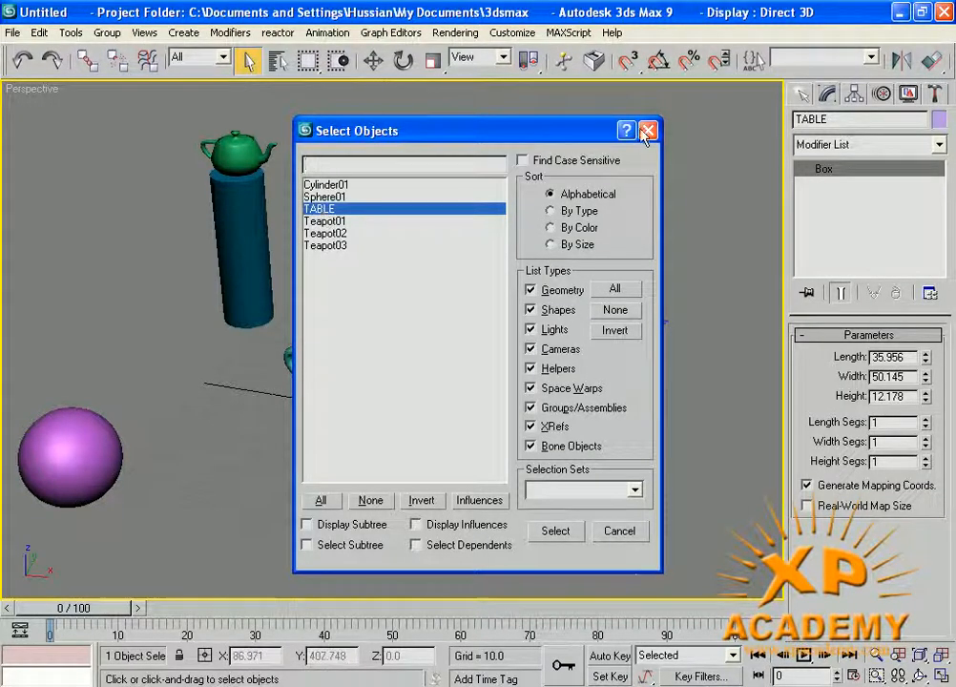
pyautogui.press('Return')
pyautogui.click(253, 144)
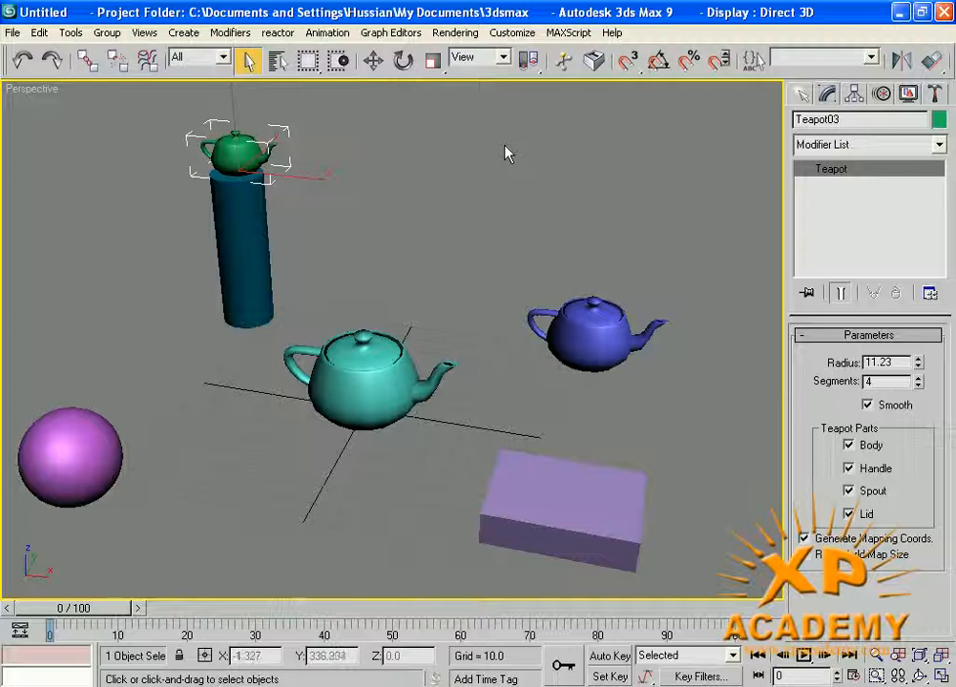
pyautogui.press('h')
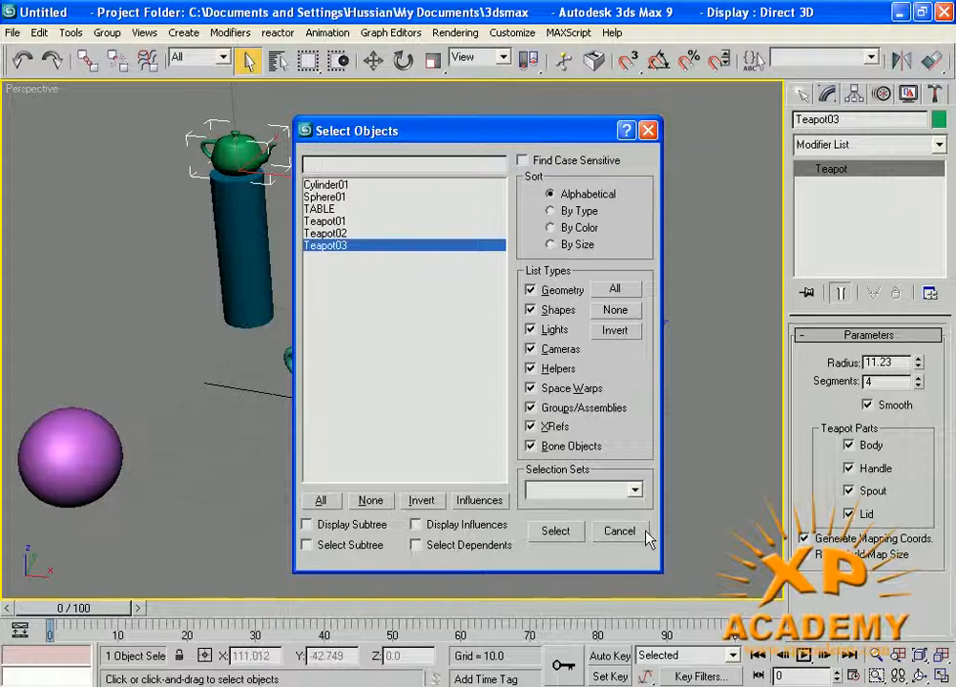
pyautogui.write('ا')
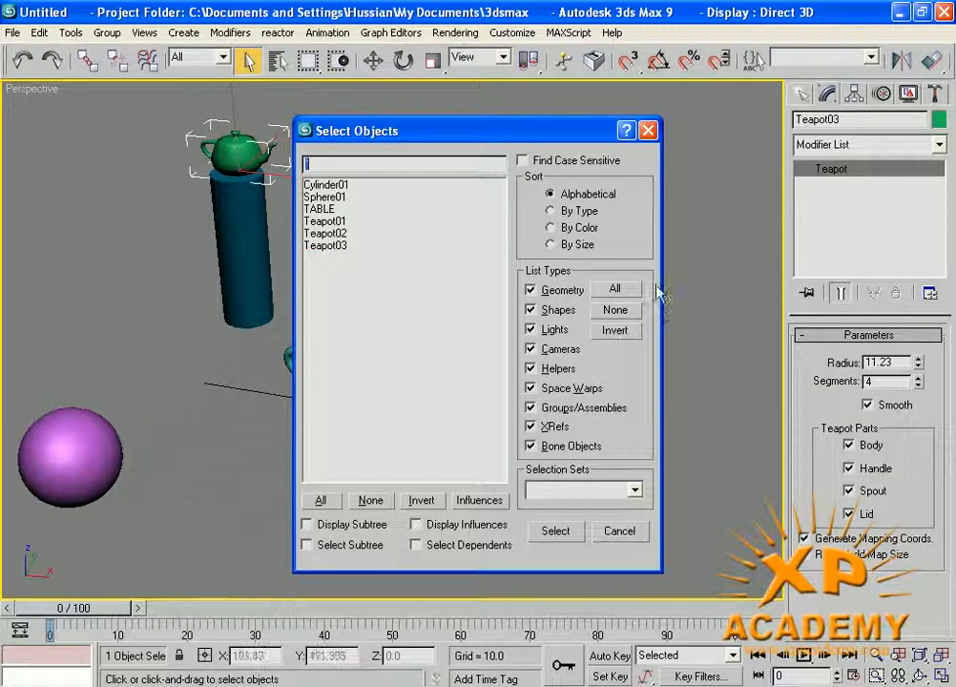
pyautogui.click(648, 130)
pyautogui.click(687, 173)
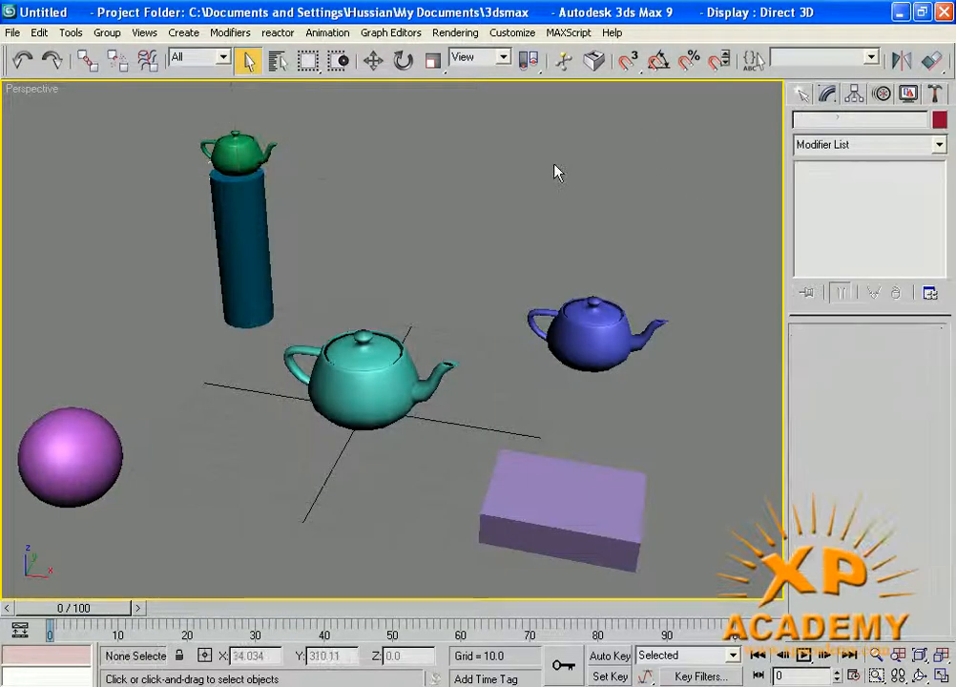
pyautogui.press('h')
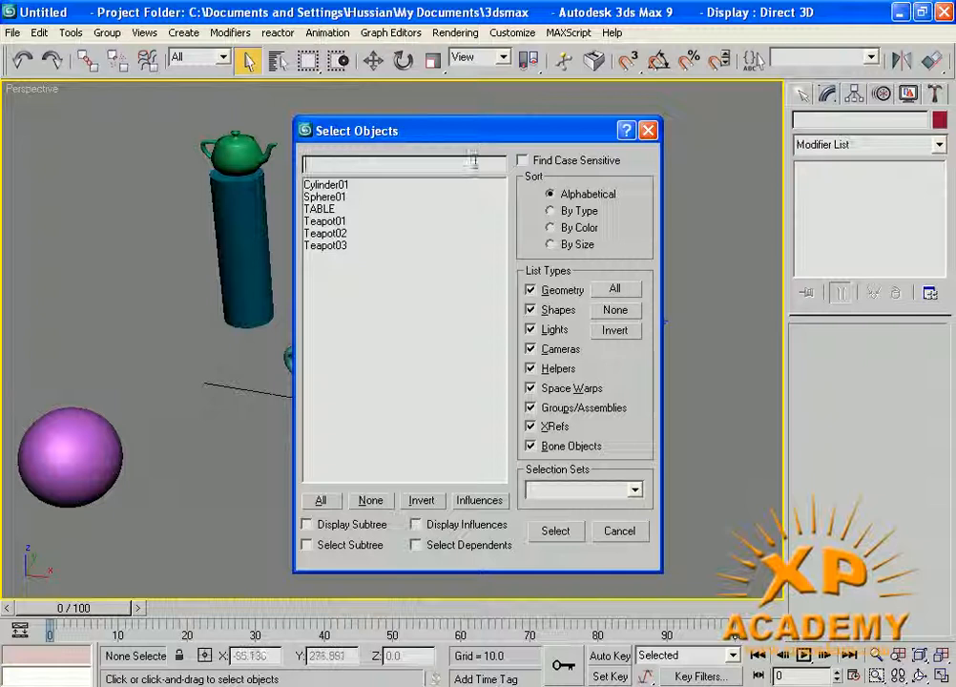
pyautogui.moveTo(432, 133); pyautogui.dragTo(470, 133)
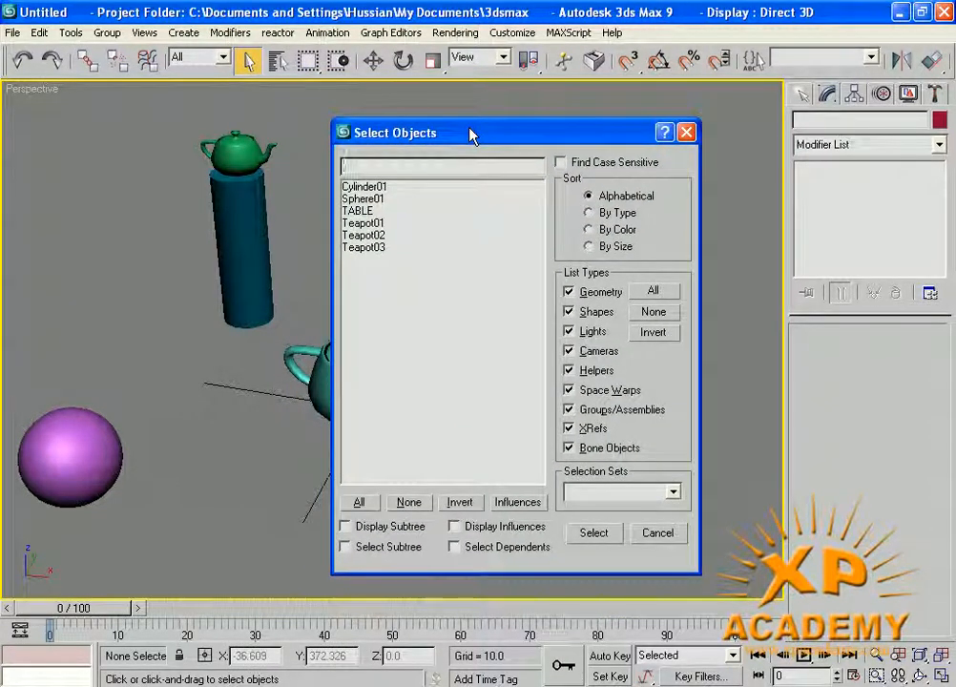
pyautogui.write('TABLE')
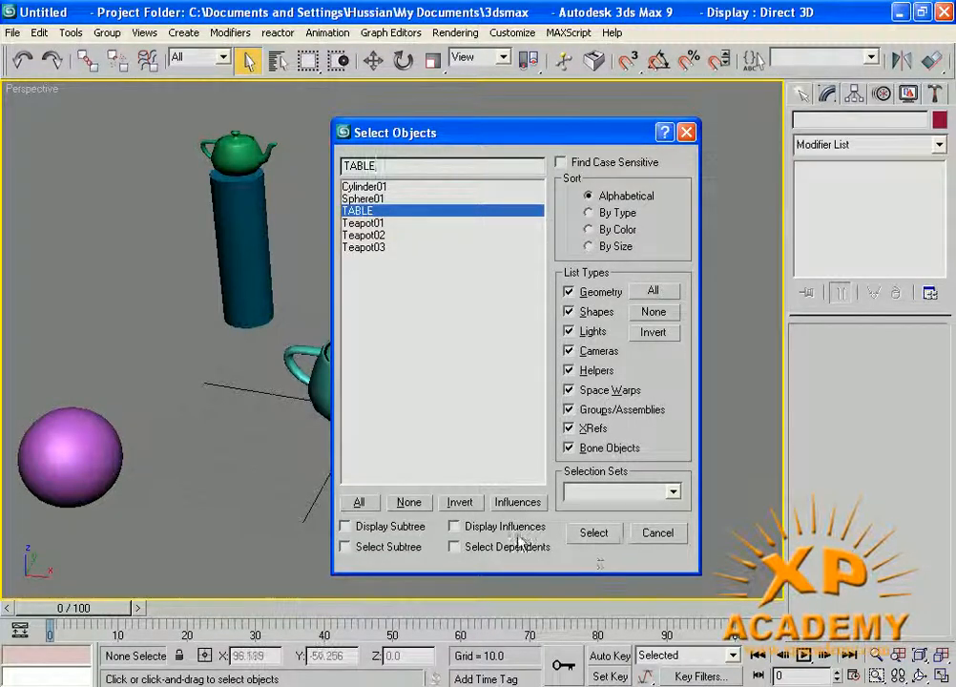
pyautogui.click(594, 534)
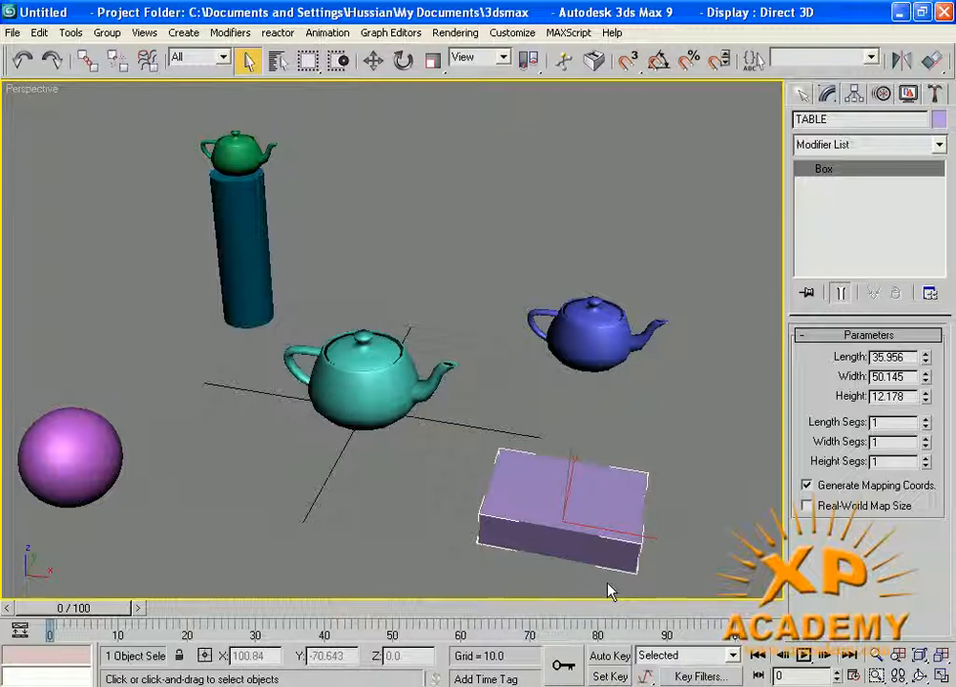
pyautogui.click(656, 444)
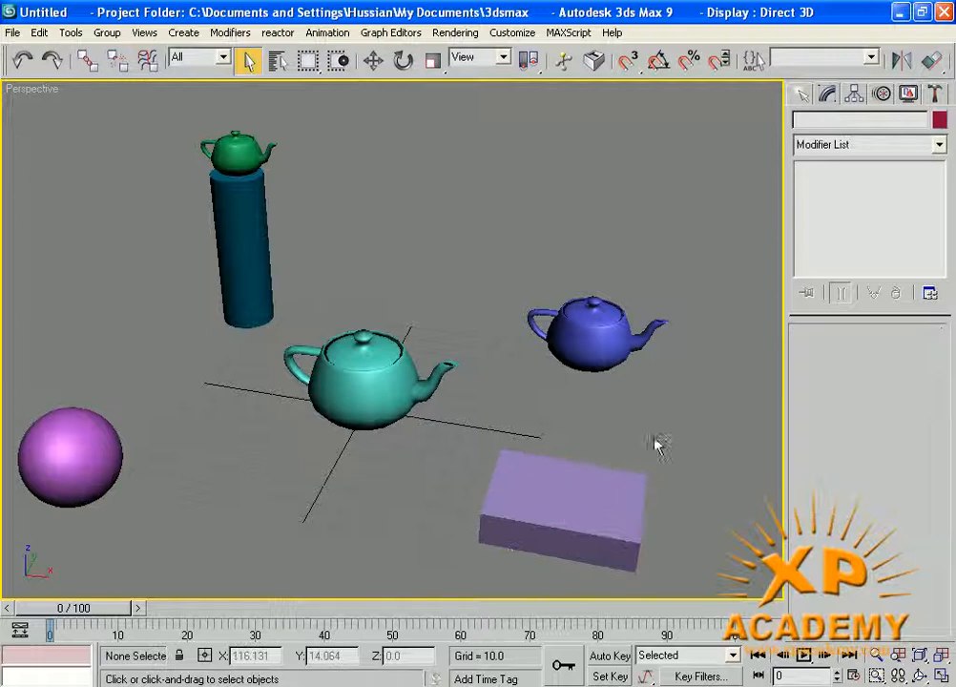
# - Select Teapot03, TABLE, Cylinder01 and Teapot02 by name
pyautogui.press('h')
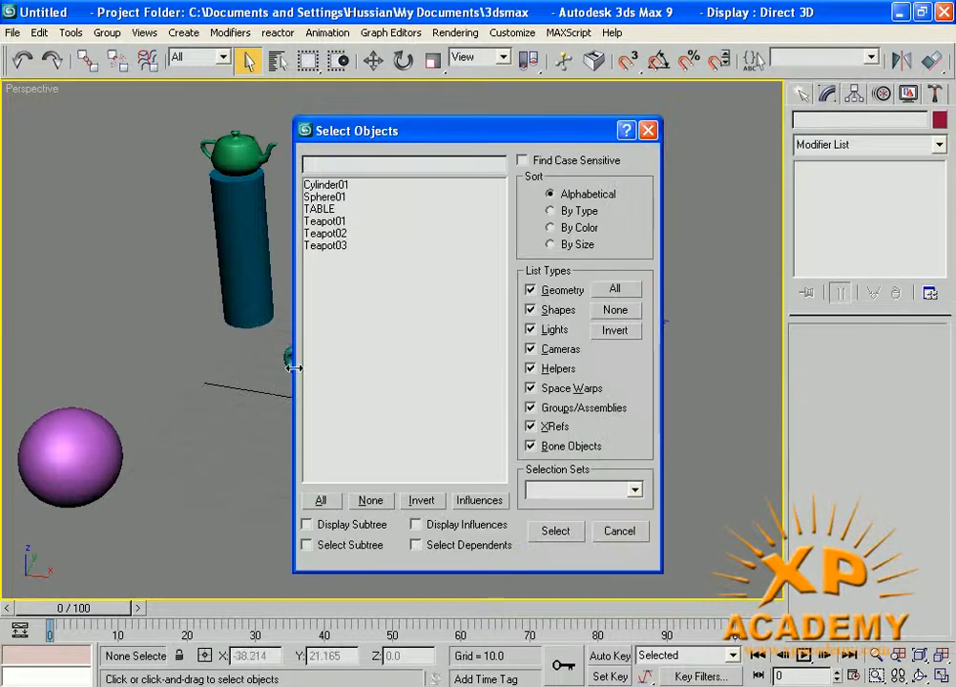
pyautogui.click(332, 246)
pyautogui.keyDown('ctrl'); pyautogui.click(324, 208); pyautogui.keyUp('ctrl')
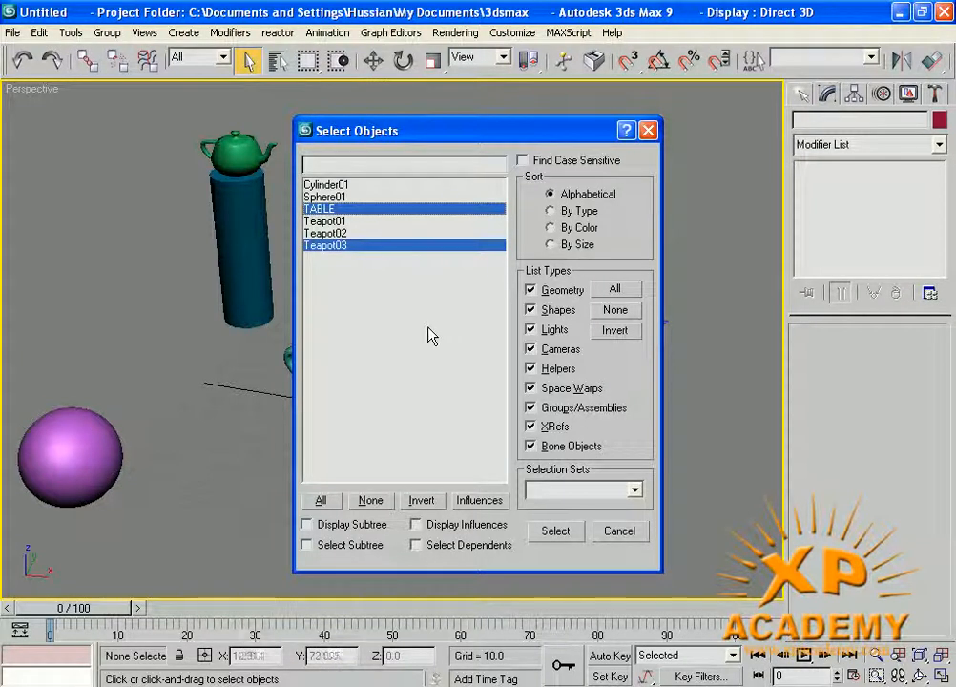
pyautogui.keyDown('ctrl'); pyautogui.click(330, 185); pyautogui.keyUp('ctrl')
pyautogui.keyDown('ctrl'); pyautogui.click(330, 234); pyautogui.keyUp('ctrl')
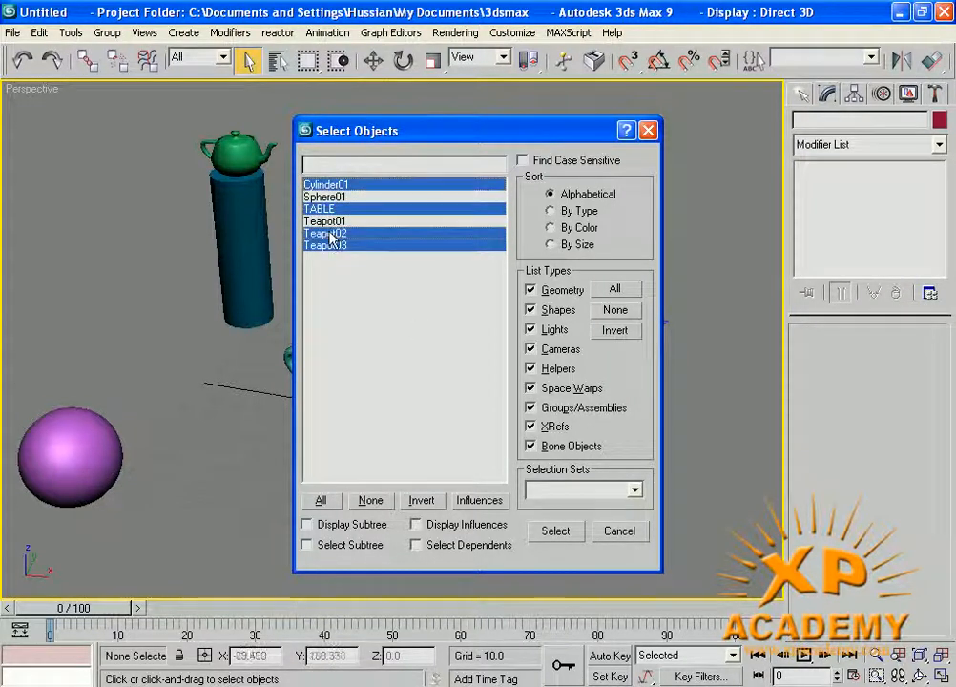
pyautogui.click(552, 540)
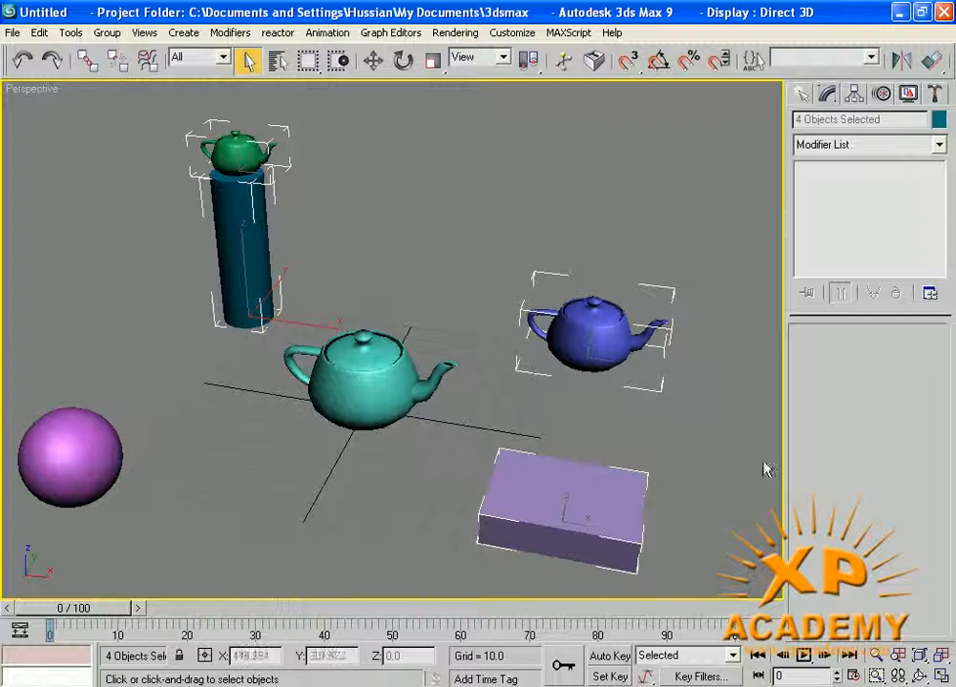
# - Deselect, select all six objects by name, deselect again, and reopen the name list
pyautogui.click(685, 457)
pyautogui.press('h')
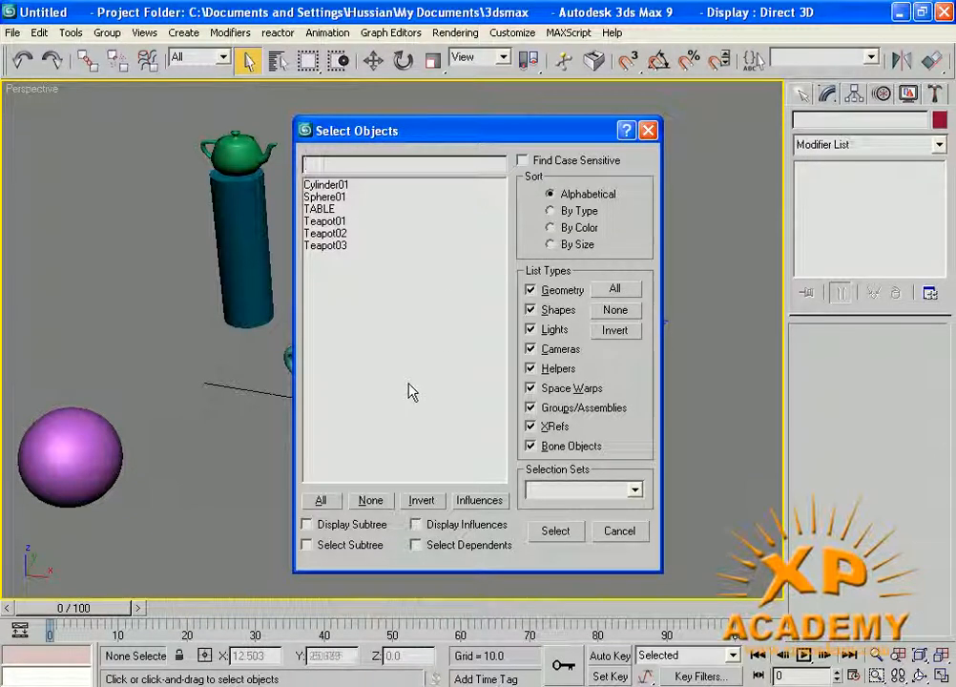
pyautogui.click(321, 502)
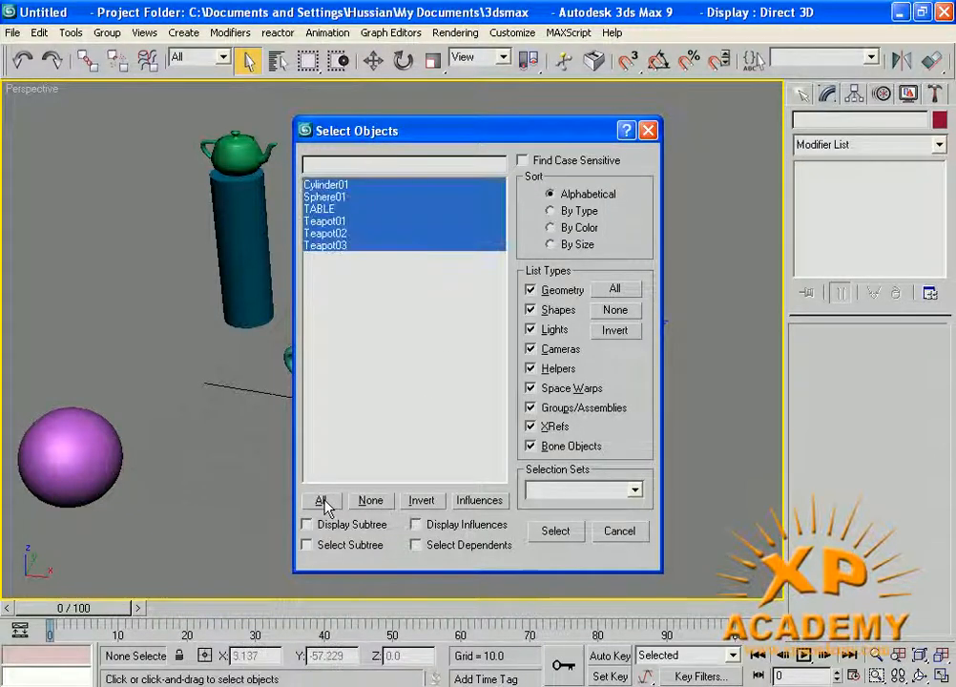
pyautogui.click(551, 531)
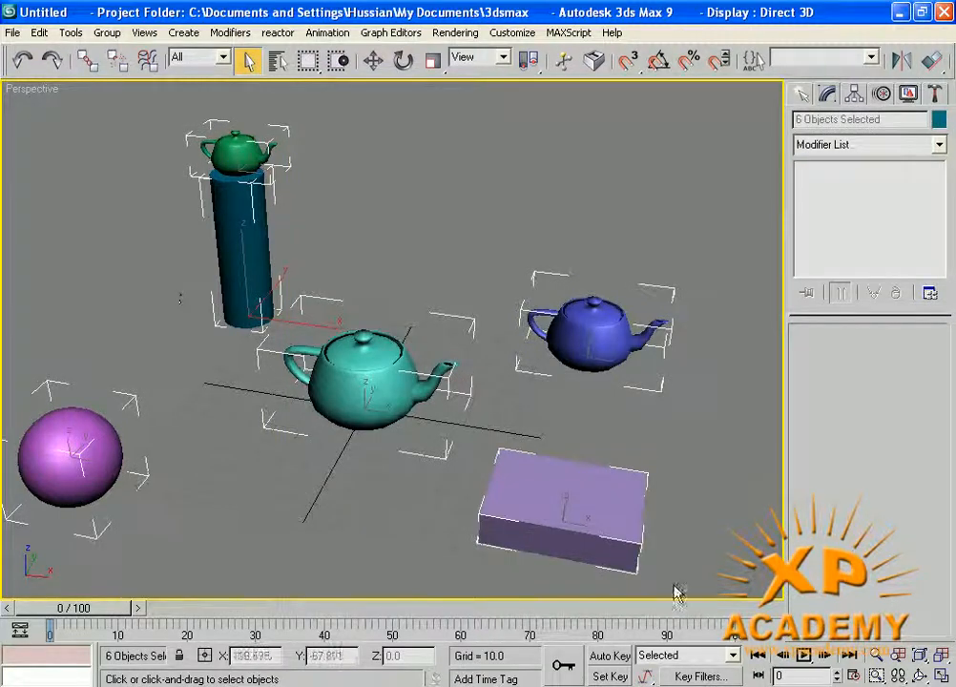
pyautogui.click(706, 456)
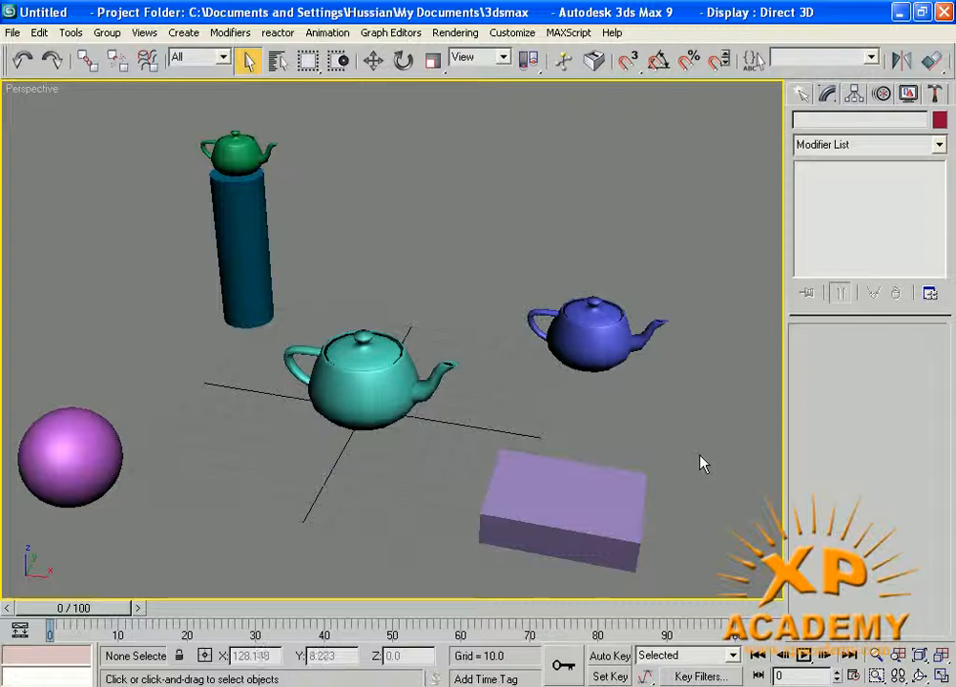
pyautogui.press('h')
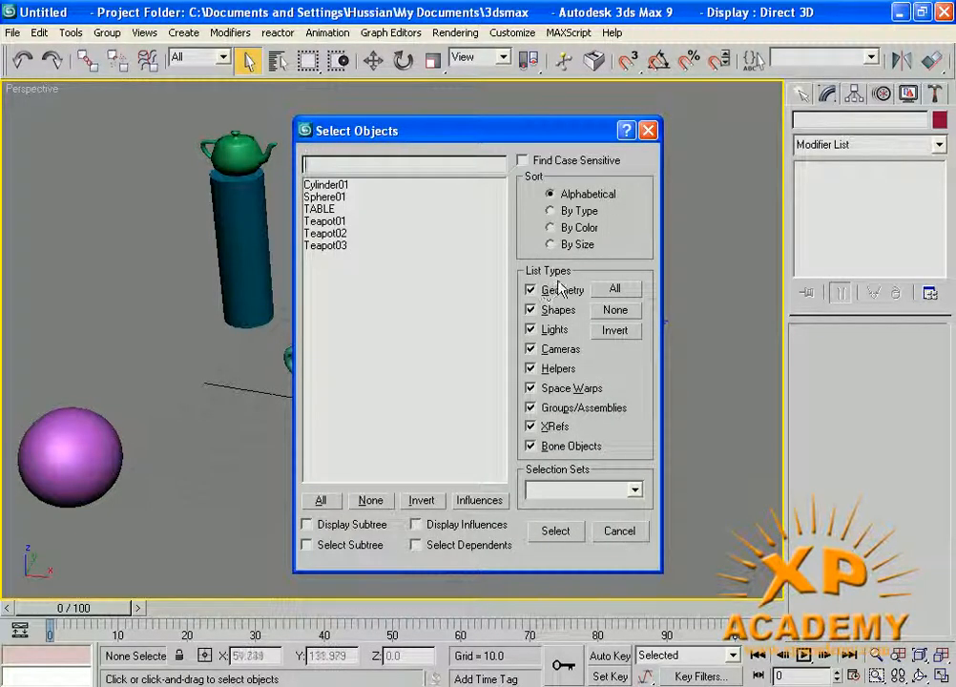
# - Cancel the name list, leave the Selection Filter on All, and show the Create panel
pyautogui.click(620, 531)
pyautogui.click(177, 57)
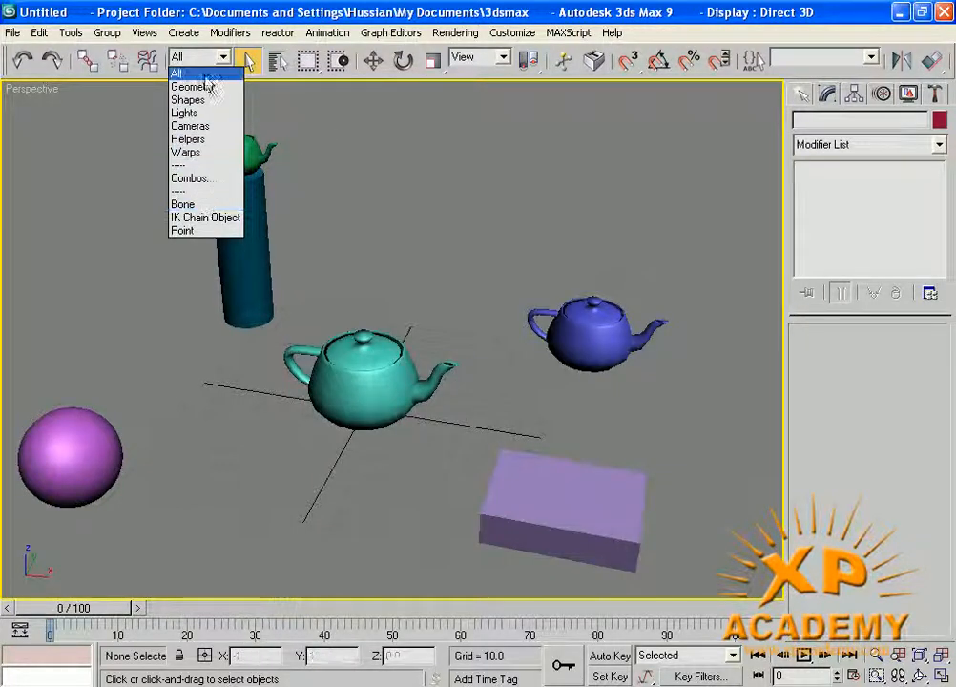
pyautogui.click(340, 114)
pyautogui.click(339, 122)
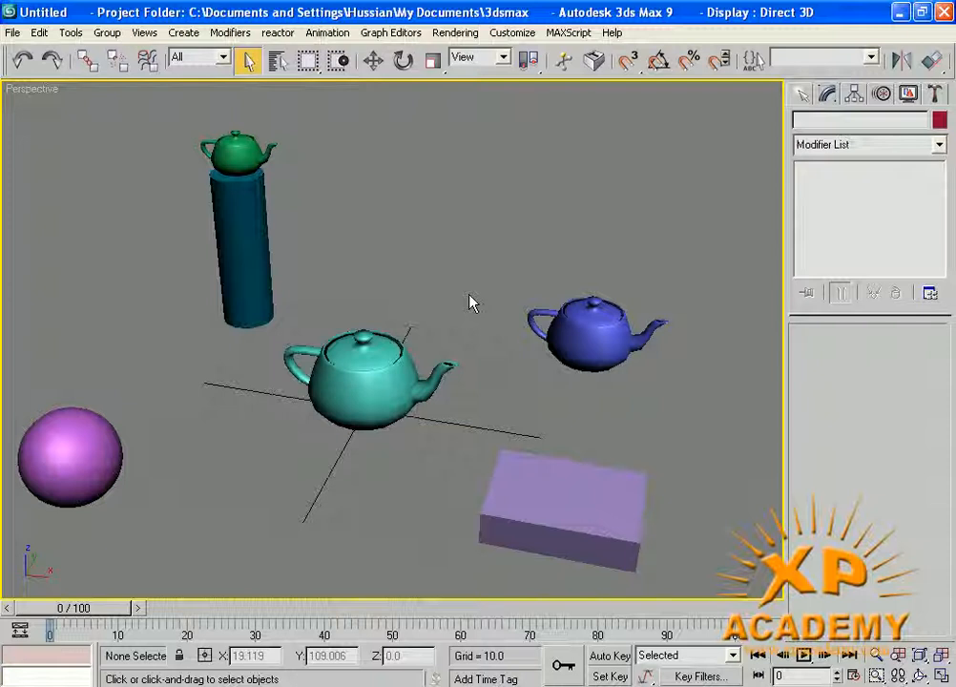
pyautogui.click(800, 95)
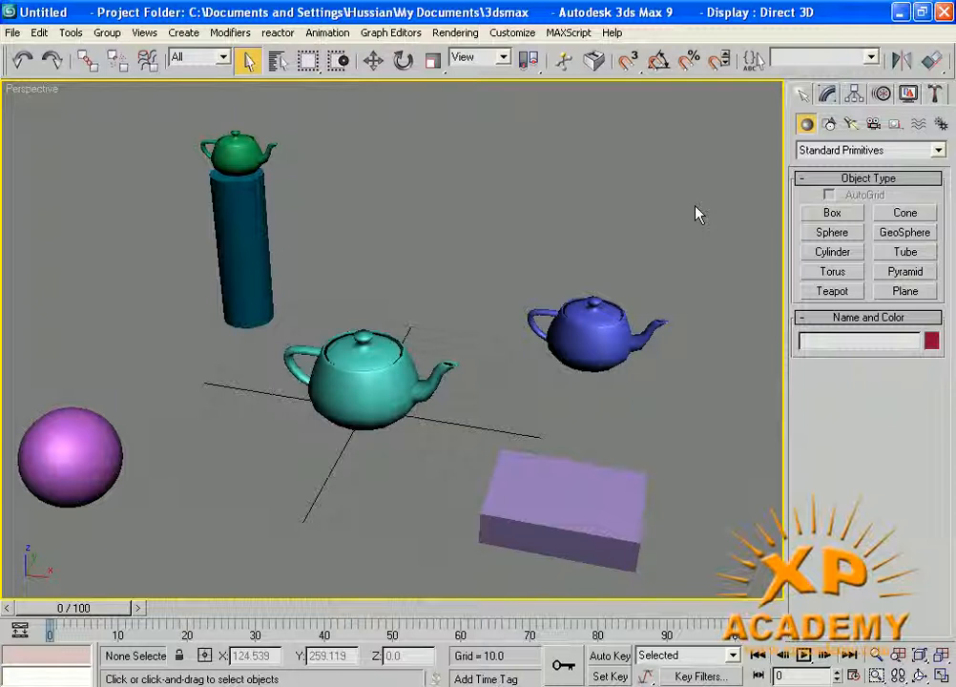
# - Create target camera Camera01 left of the central teapot, aimed up and to the right
pyautogui.click(876, 125)
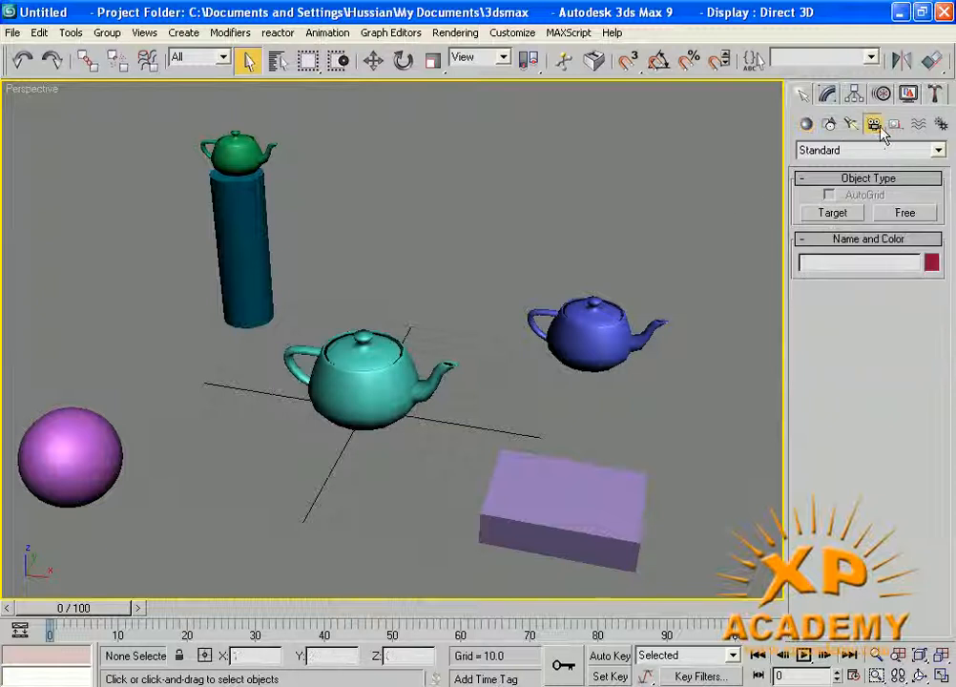
pyautogui.click(832, 213)
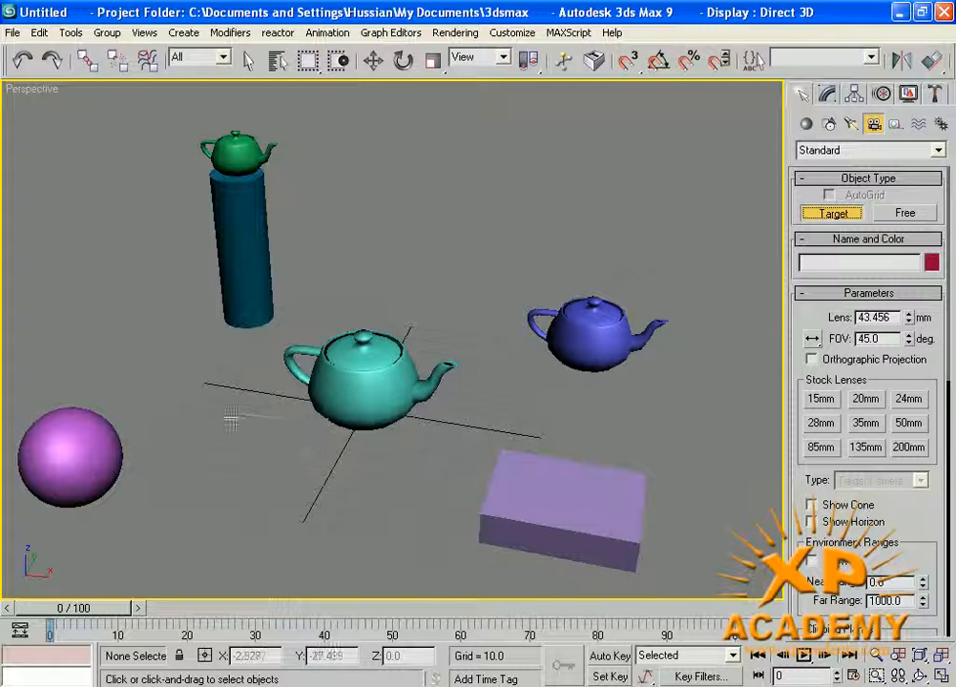
pyautogui.moveTo(229, 416); pyautogui.dragTo(470, 283)
pyautogui.rightClick(576, 440)
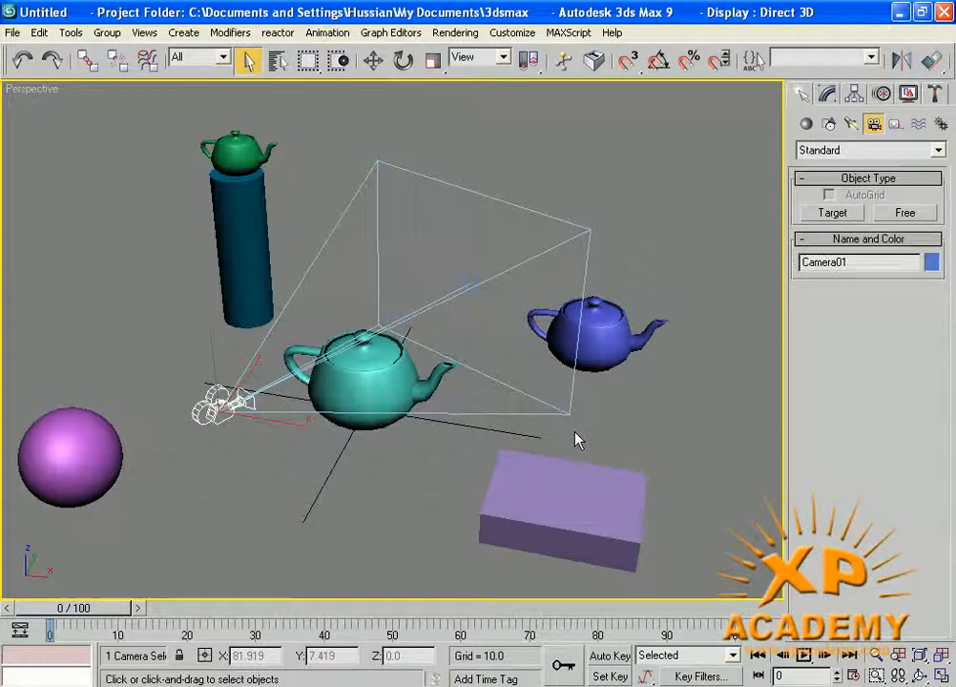
# - Test selection: Ctrl+A picks all seven objects, then select and deselect Camera01 alone
pyautogui.click(652, 412)
pyautogui.hotkey('ctrl', 'a')
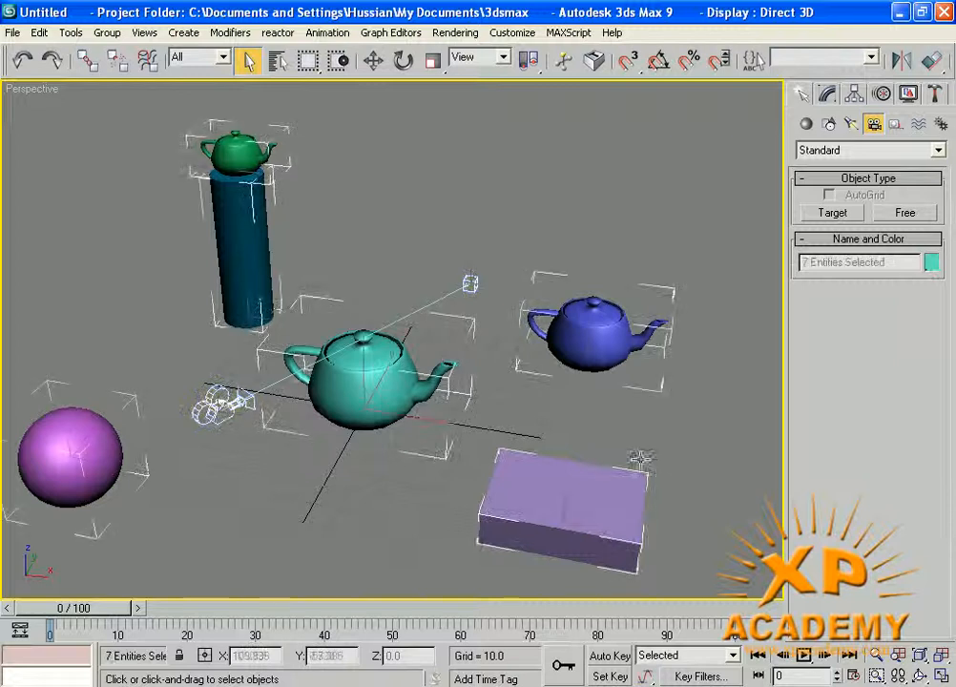
pyautogui.click(250, 489)
pyautogui.click(218, 405)
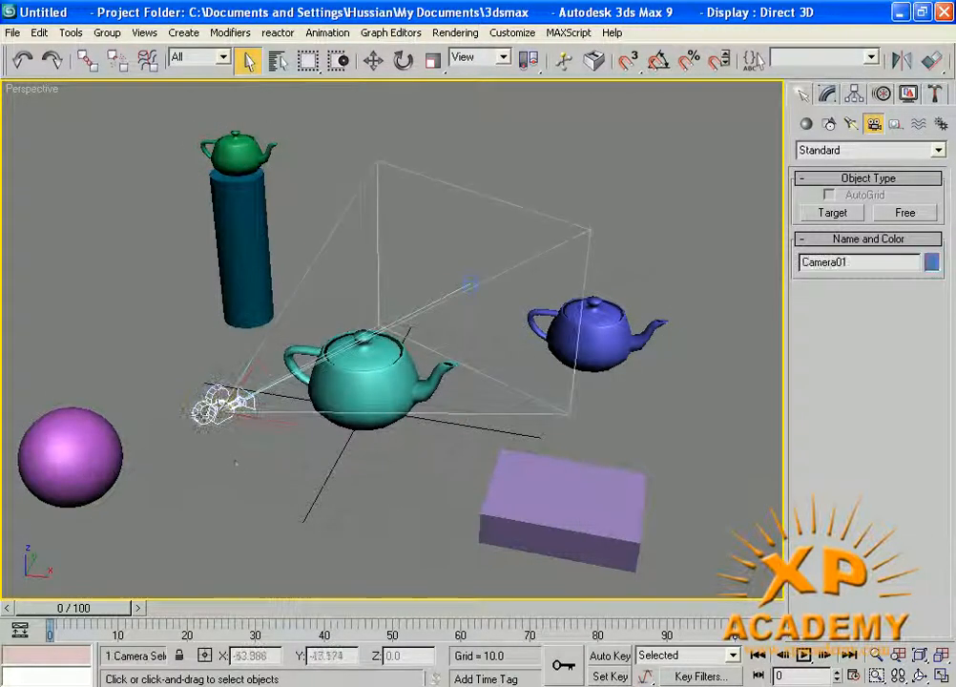
pyautogui.click(225, 470)
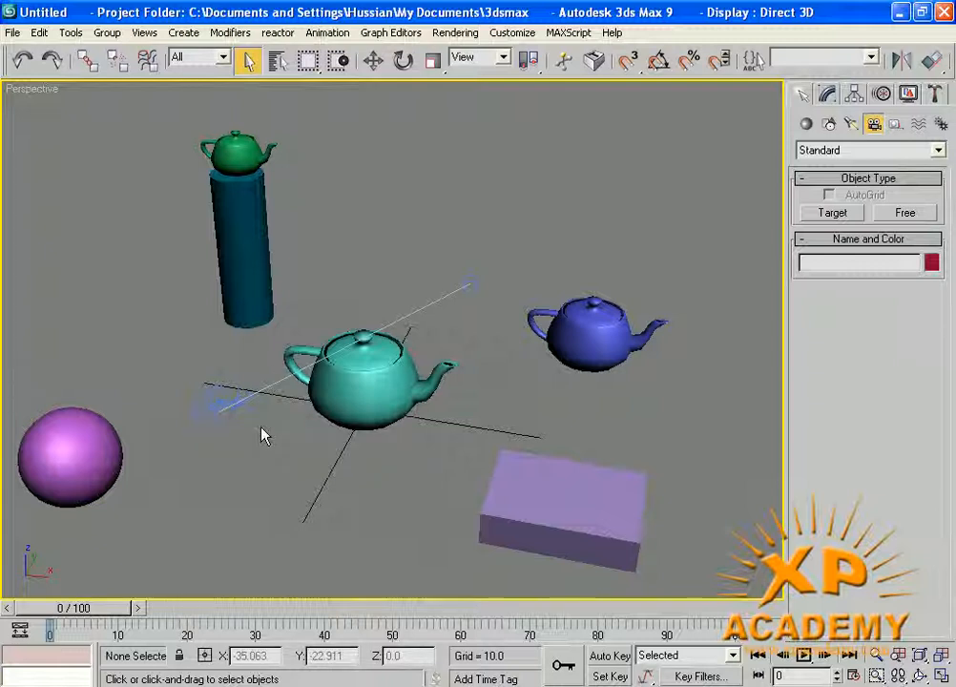
# - Set the Selection Filter to Geometry and select all, picking only the six geometric objects
pyautogui.click(222, 57)
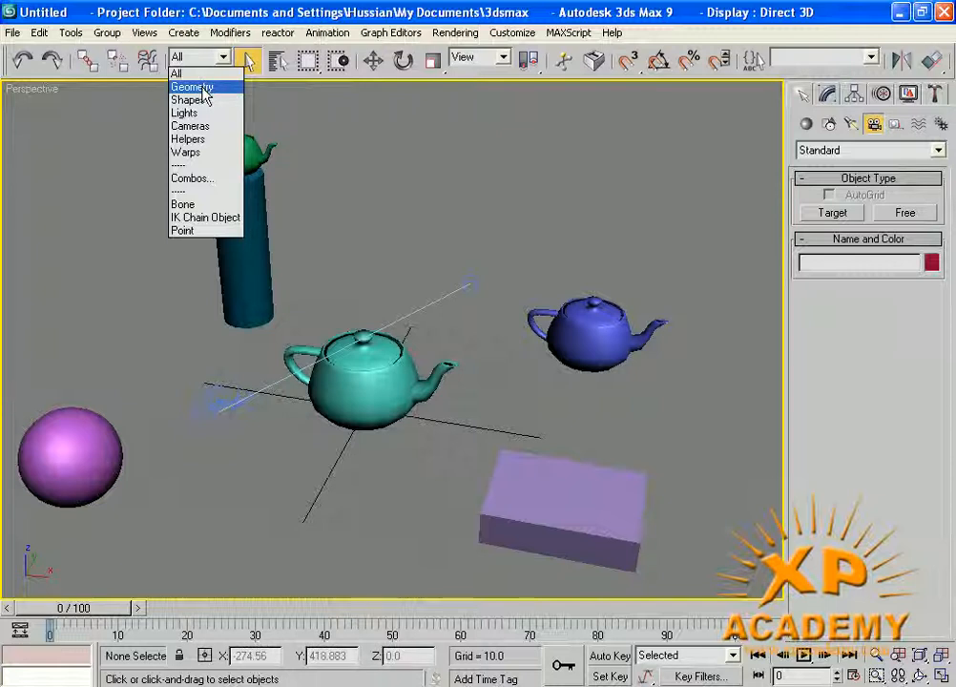
pyautogui.click(202, 89)
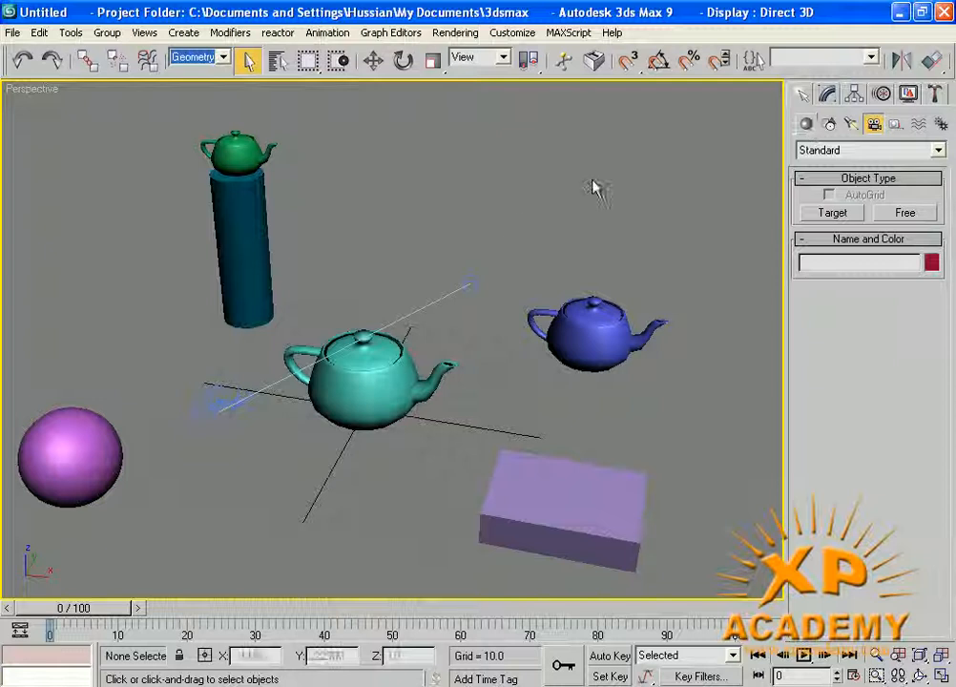
pyautogui.hotkey('ctrl', 'a')
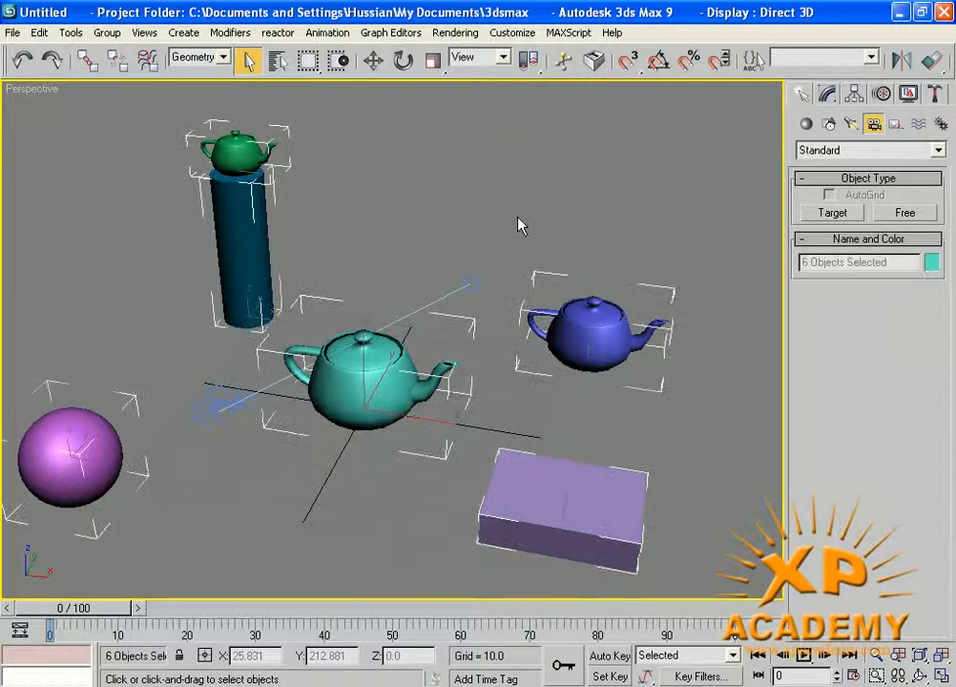
# - Delete the six selected objects, undo the deletion, and deselect them
pyautogui.press('Delete')
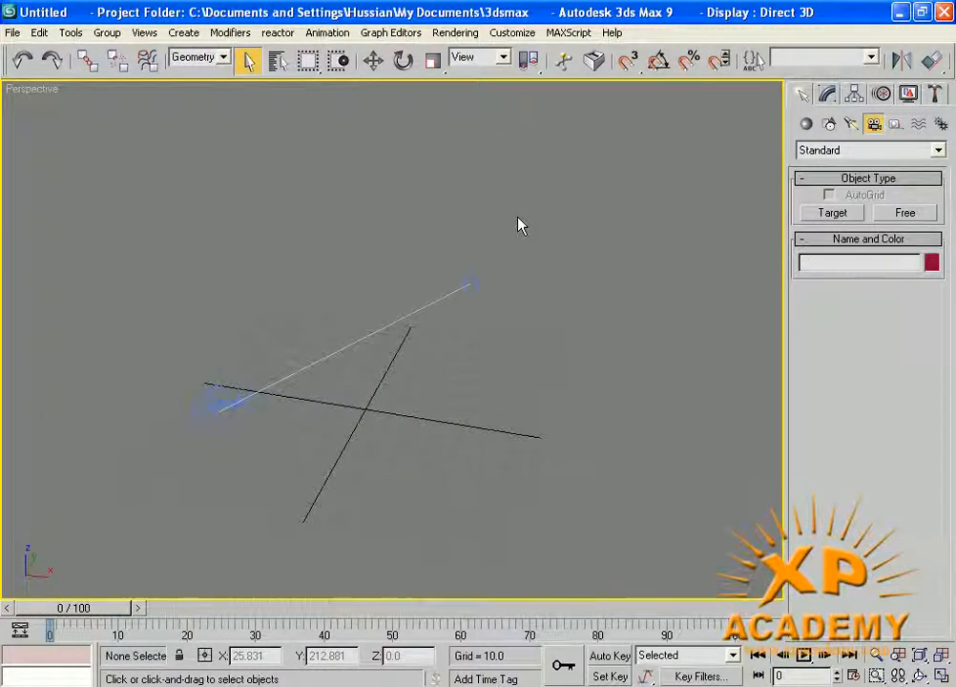
pyautogui.hotkey('ctrl', 'z')
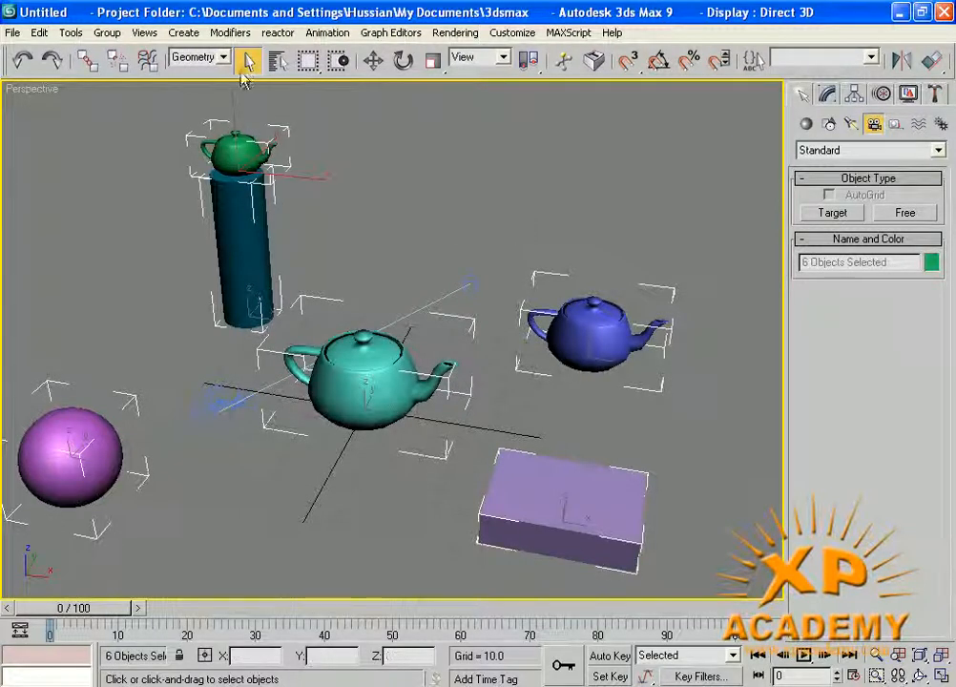
pyautogui.click(429, 161)
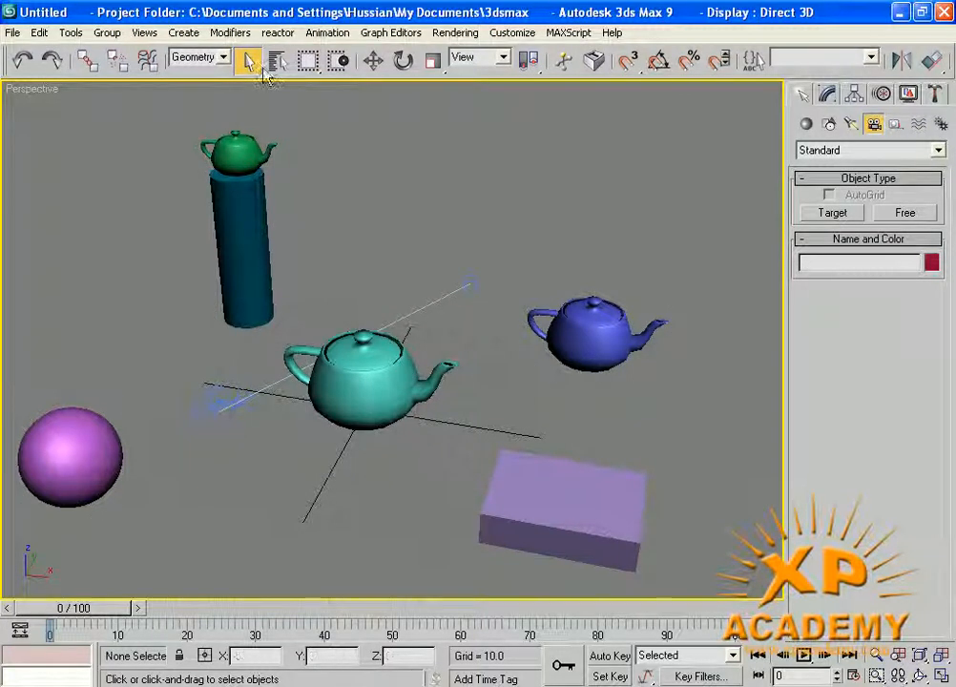
pyautogui.click(225, 59)
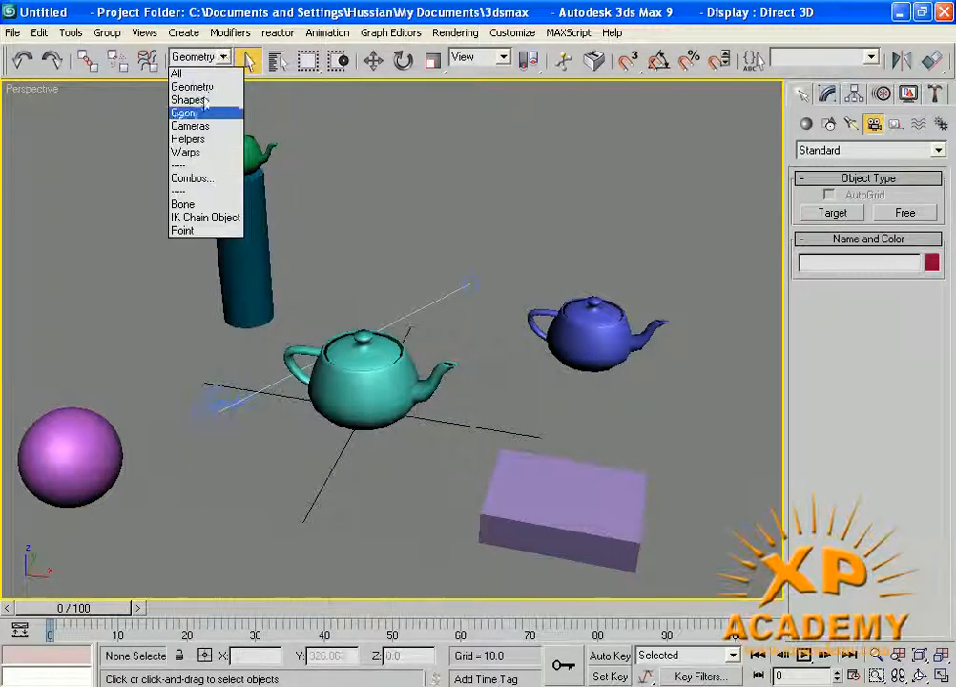
# - Set the Selection Filter to Cameras, select all to pick only Camera01, then deselect it
pyautogui.click(190, 126)
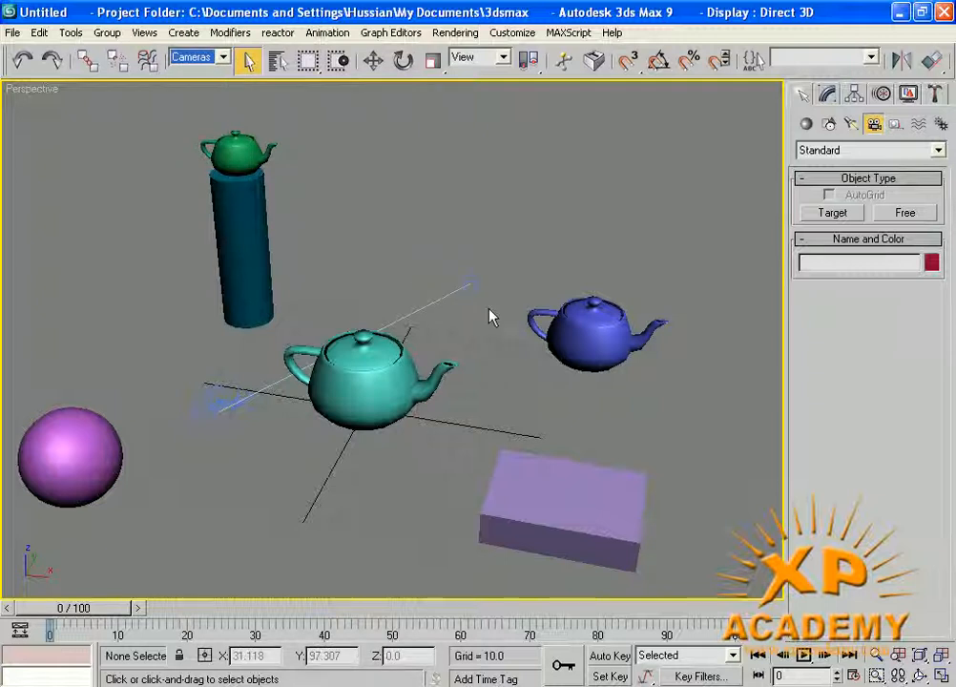
pyautogui.hotkey('ctrl', 'a')
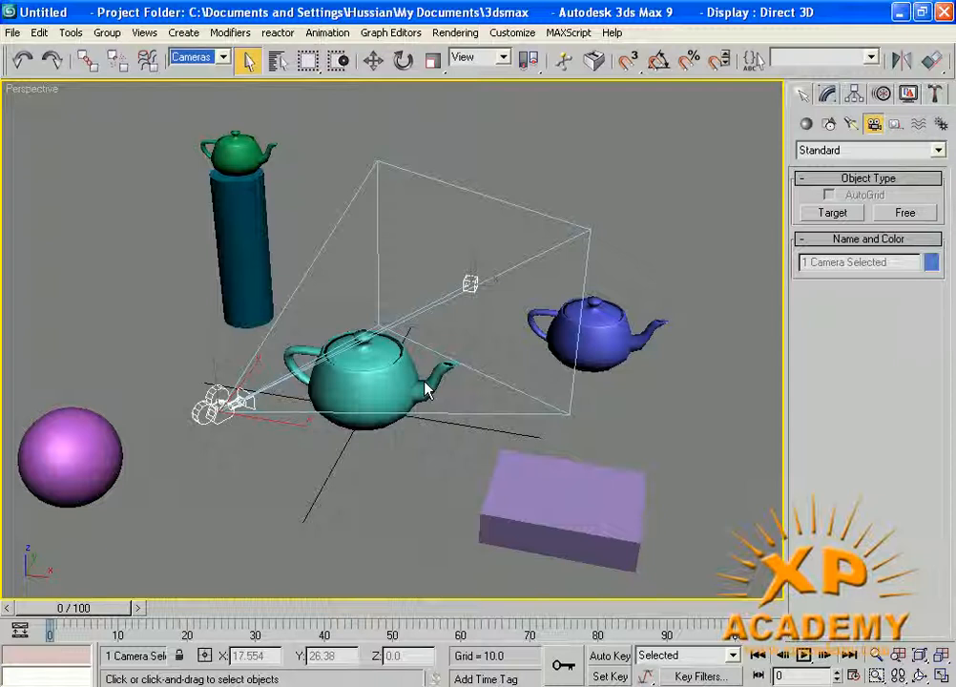
pyautogui.click(599, 207)
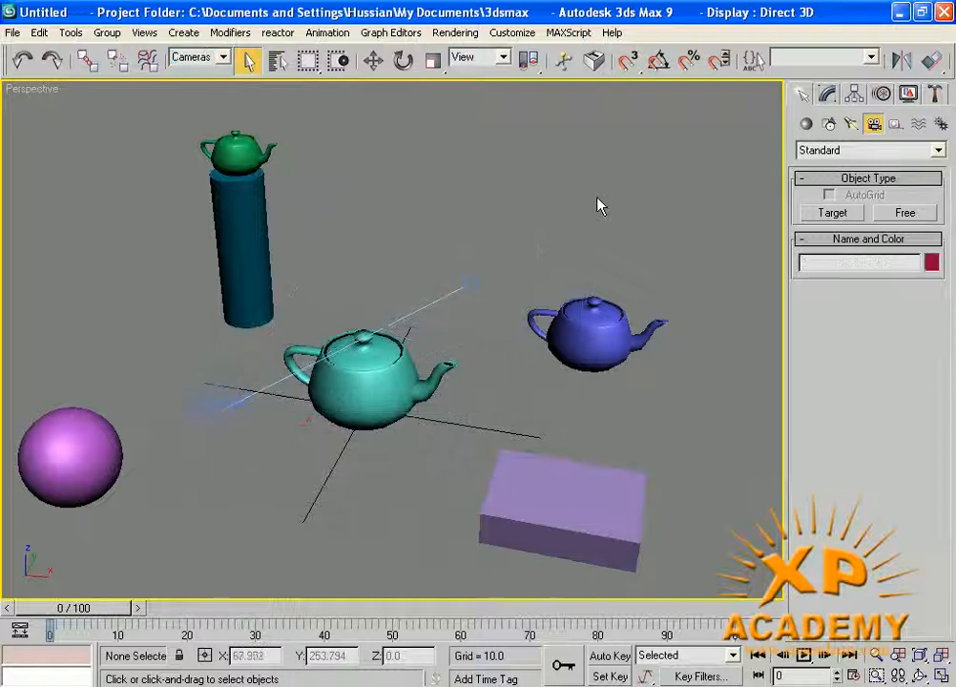
pyautogui.moveTo(832, 67); pyautogui.dragTo(660, 57)
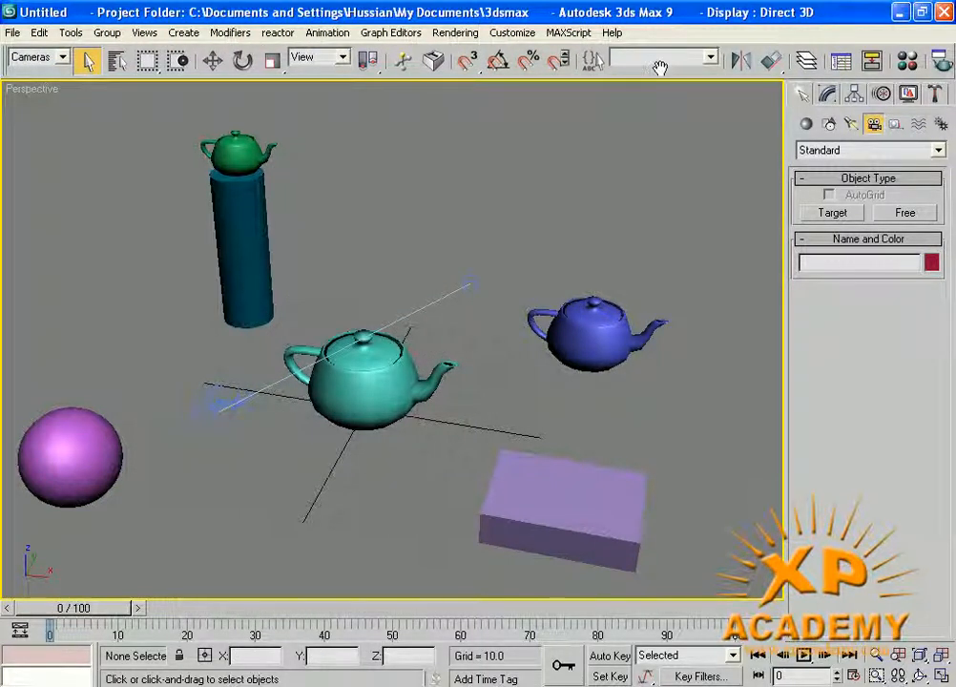
pyautogui.moveTo(651, 59); pyautogui.dragTo(810, 71)
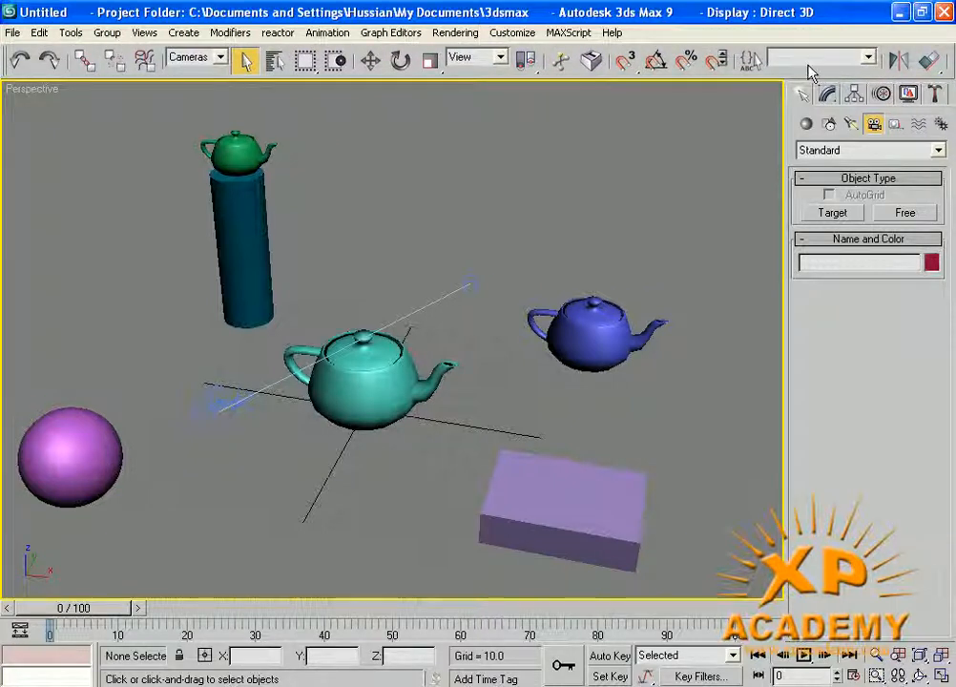